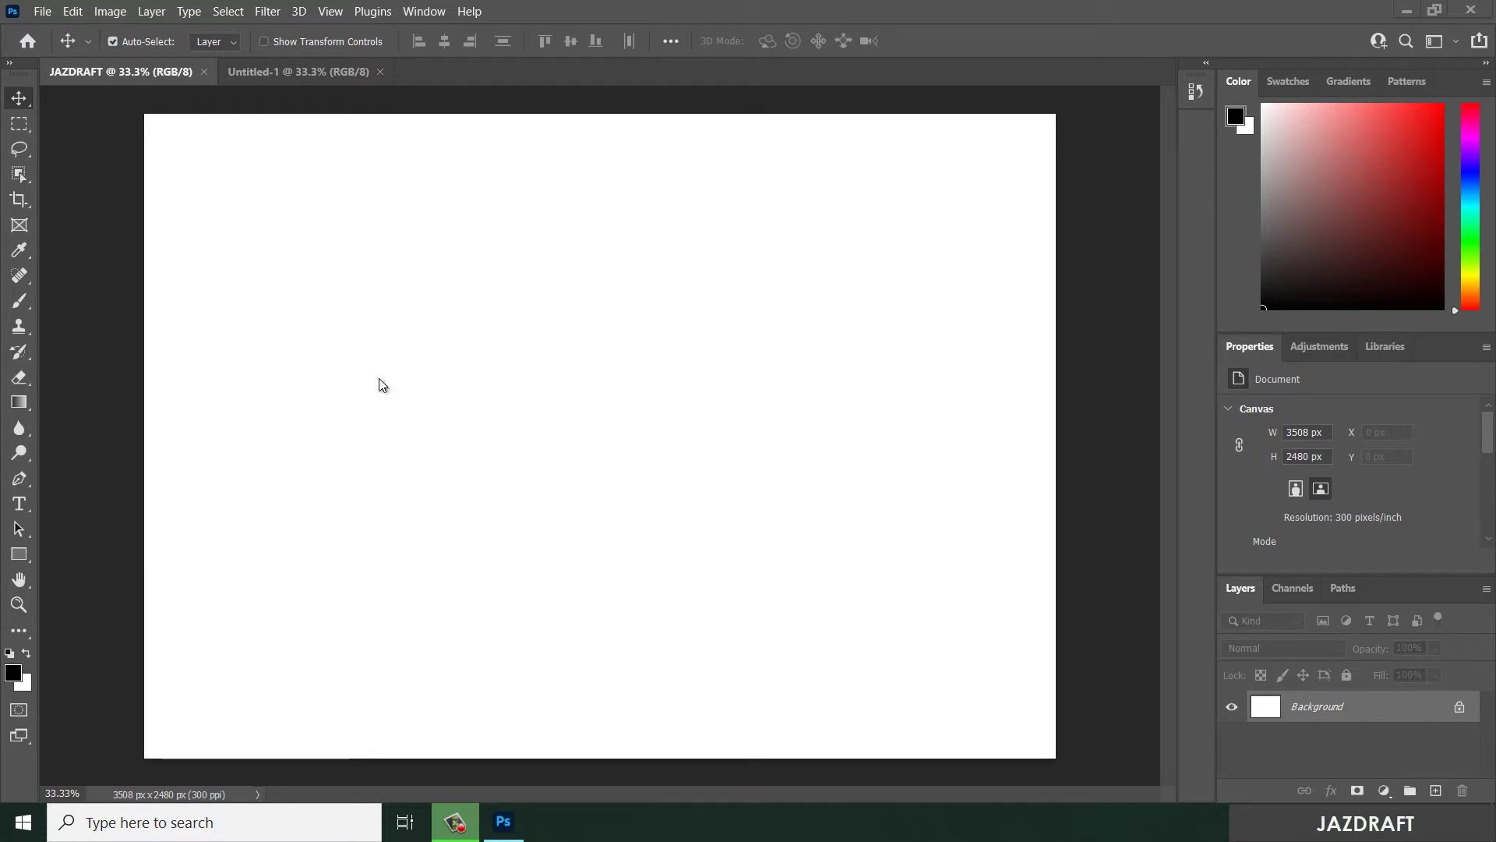
Open the Interface section of the program preferences.
{"action": "left_click", "coordinate": [71, 12]}
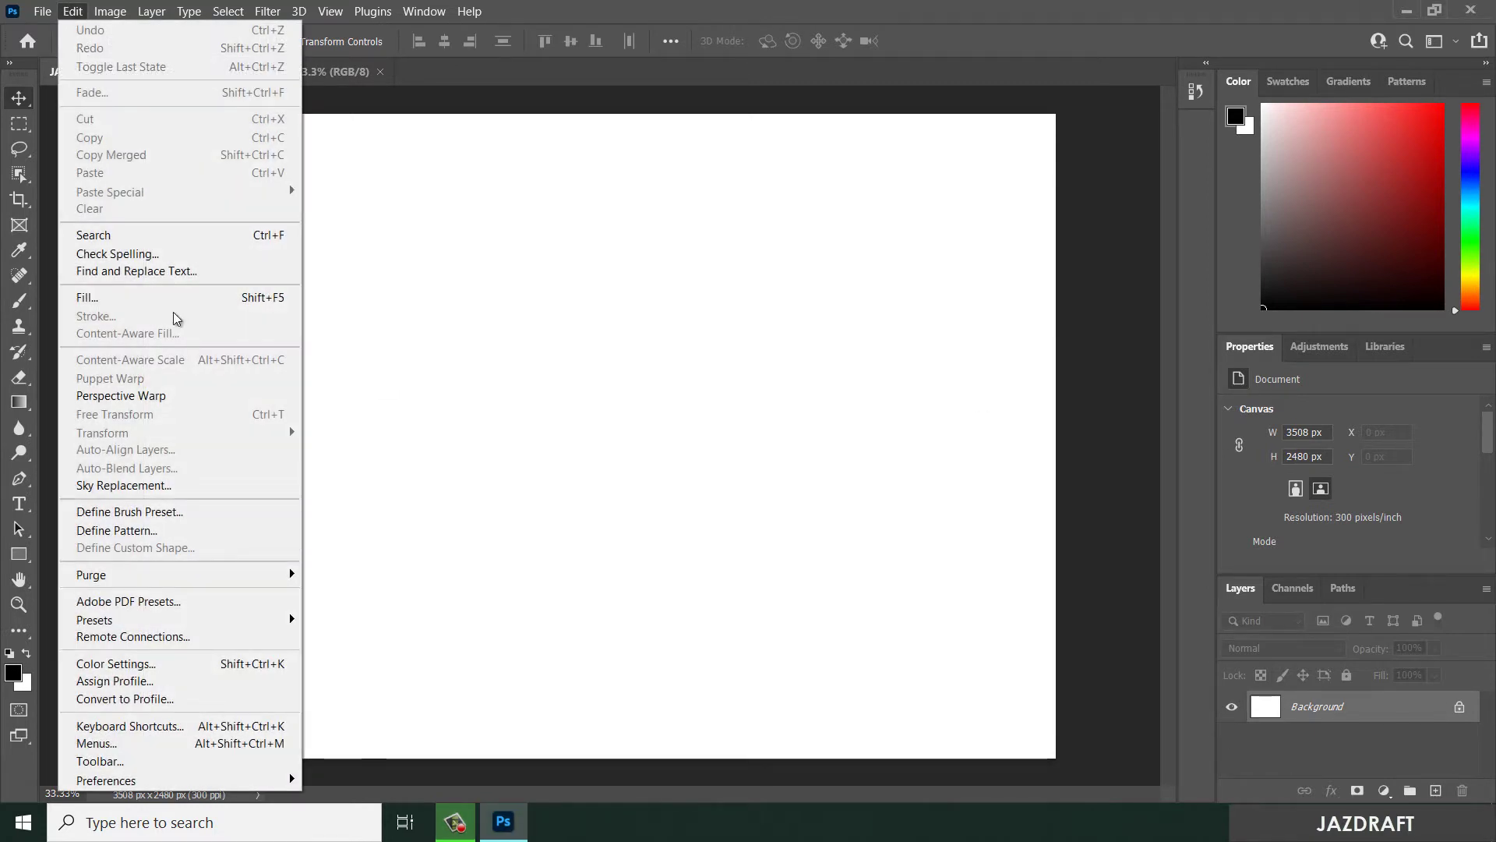
{"action": "mouse_move", "coordinate": [162, 783]}
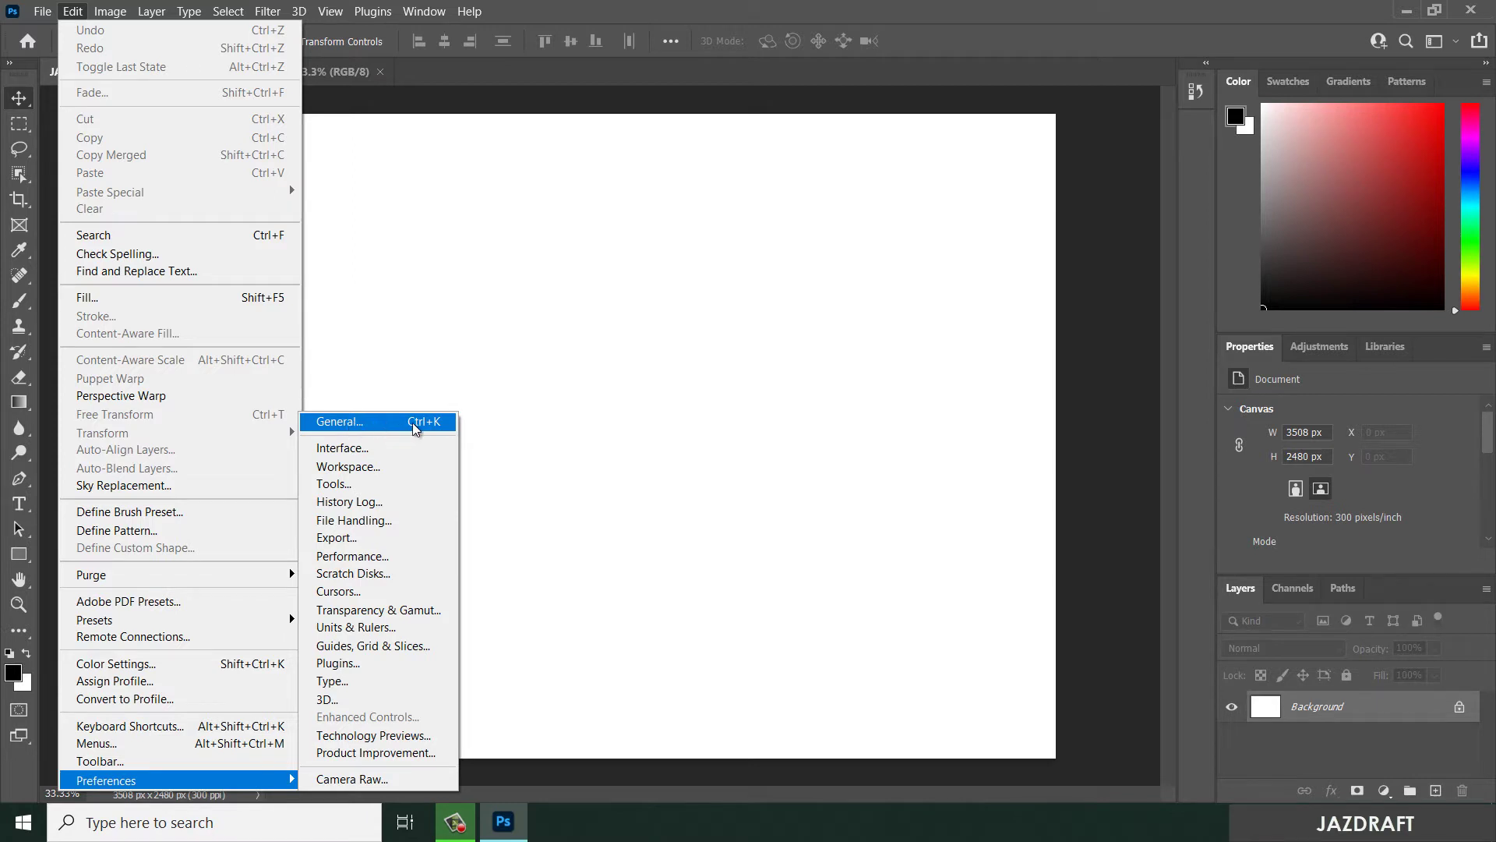
{"action": "left_click", "coordinate": [382, 422]}
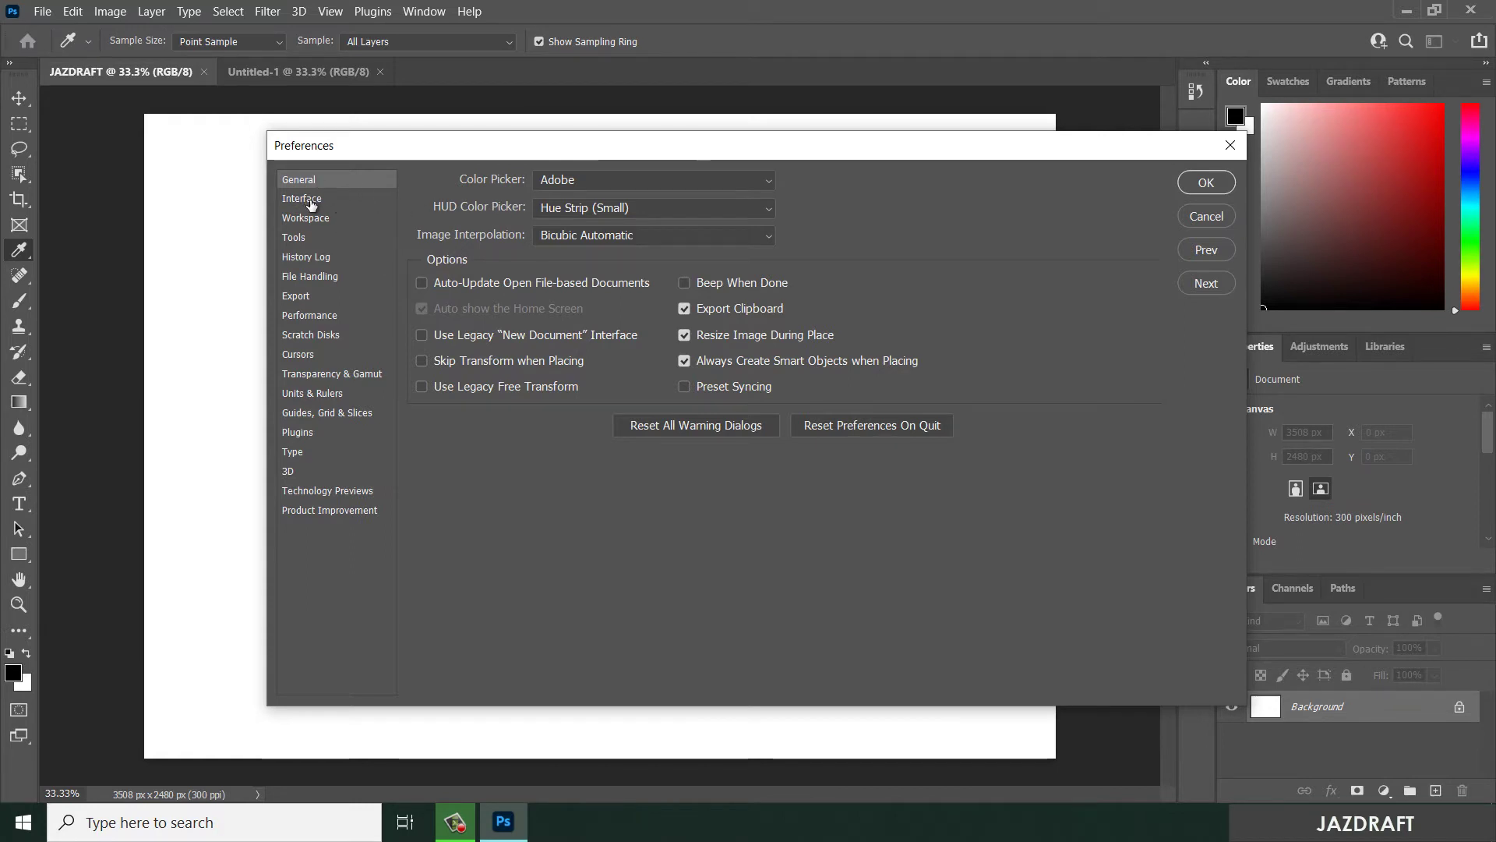
{"action": "left_click", "coordinate": [311, 204]}
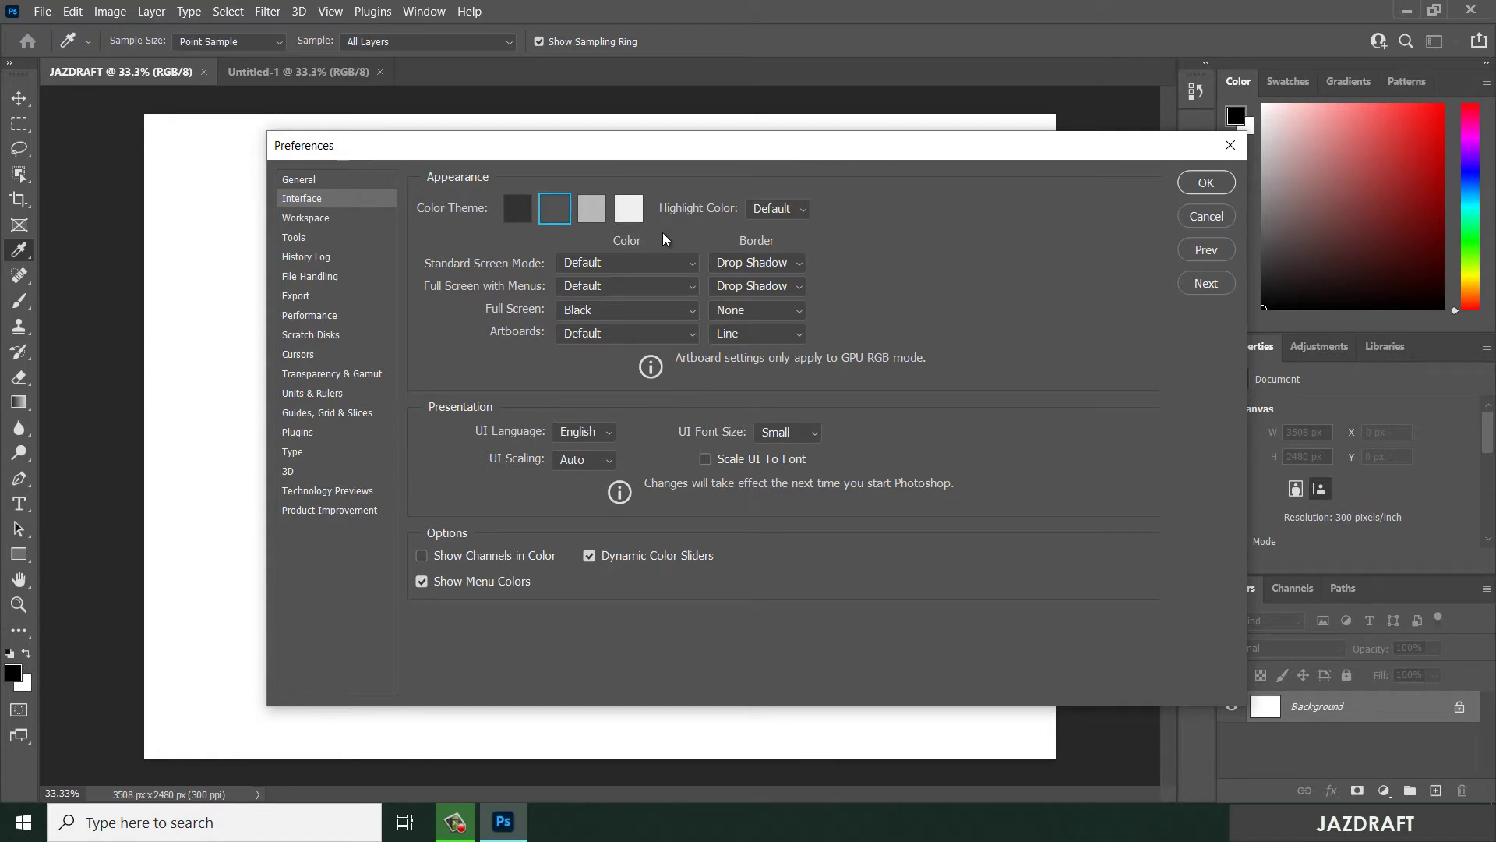
Try the Blue highlight color for the interface and restore it to Default.
{"action": "left_click", "coordinate": [801, 211]}
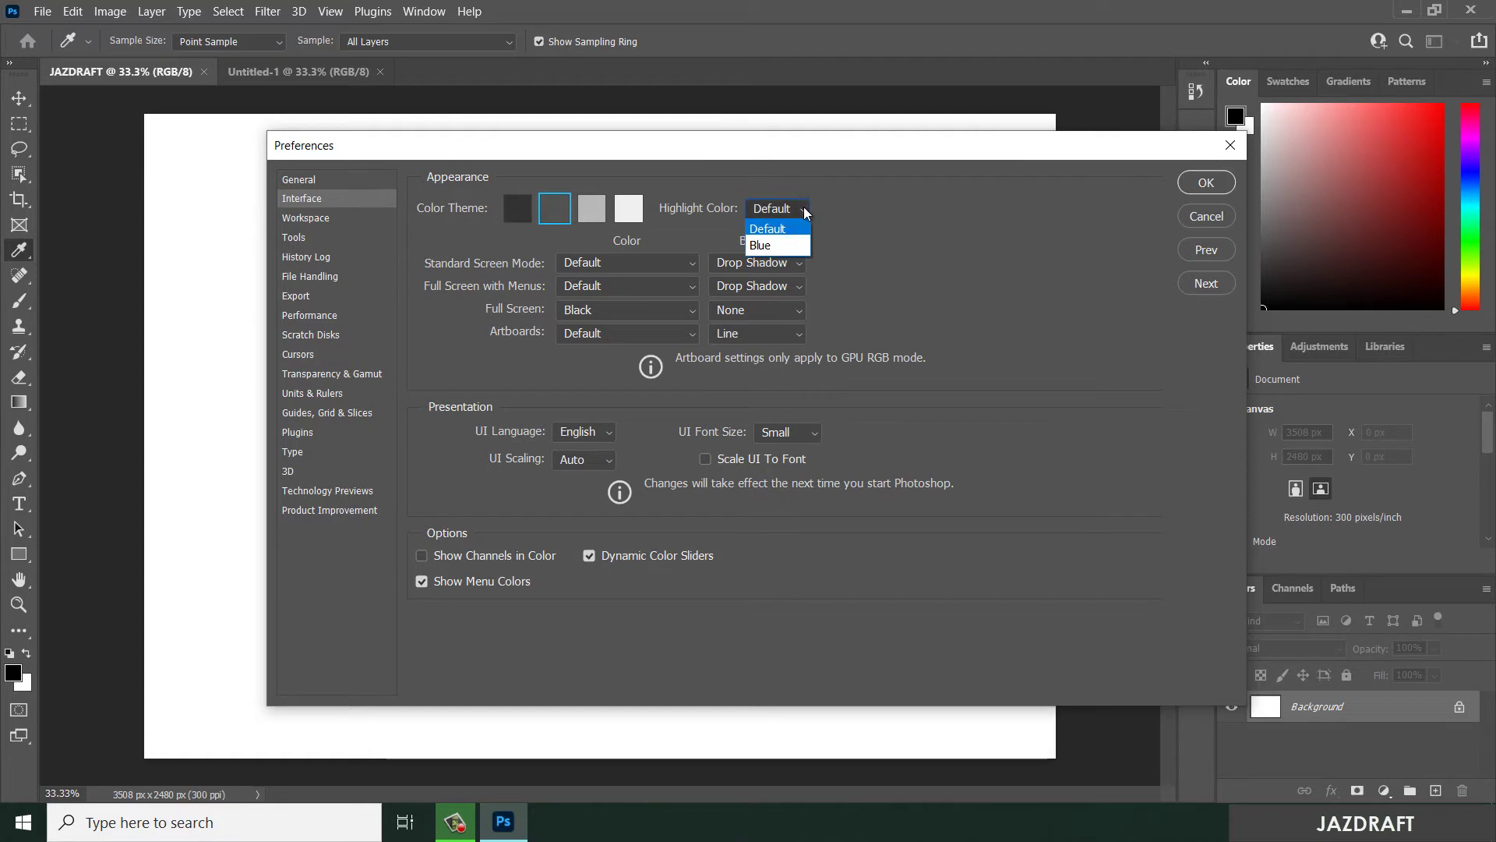
{"action": "left_click", "coordinate": [764, 246]}
{"action": "left_click", "coordinate": [785, 213]}
{"action": "left_click", "coordinate": [765, 230]}
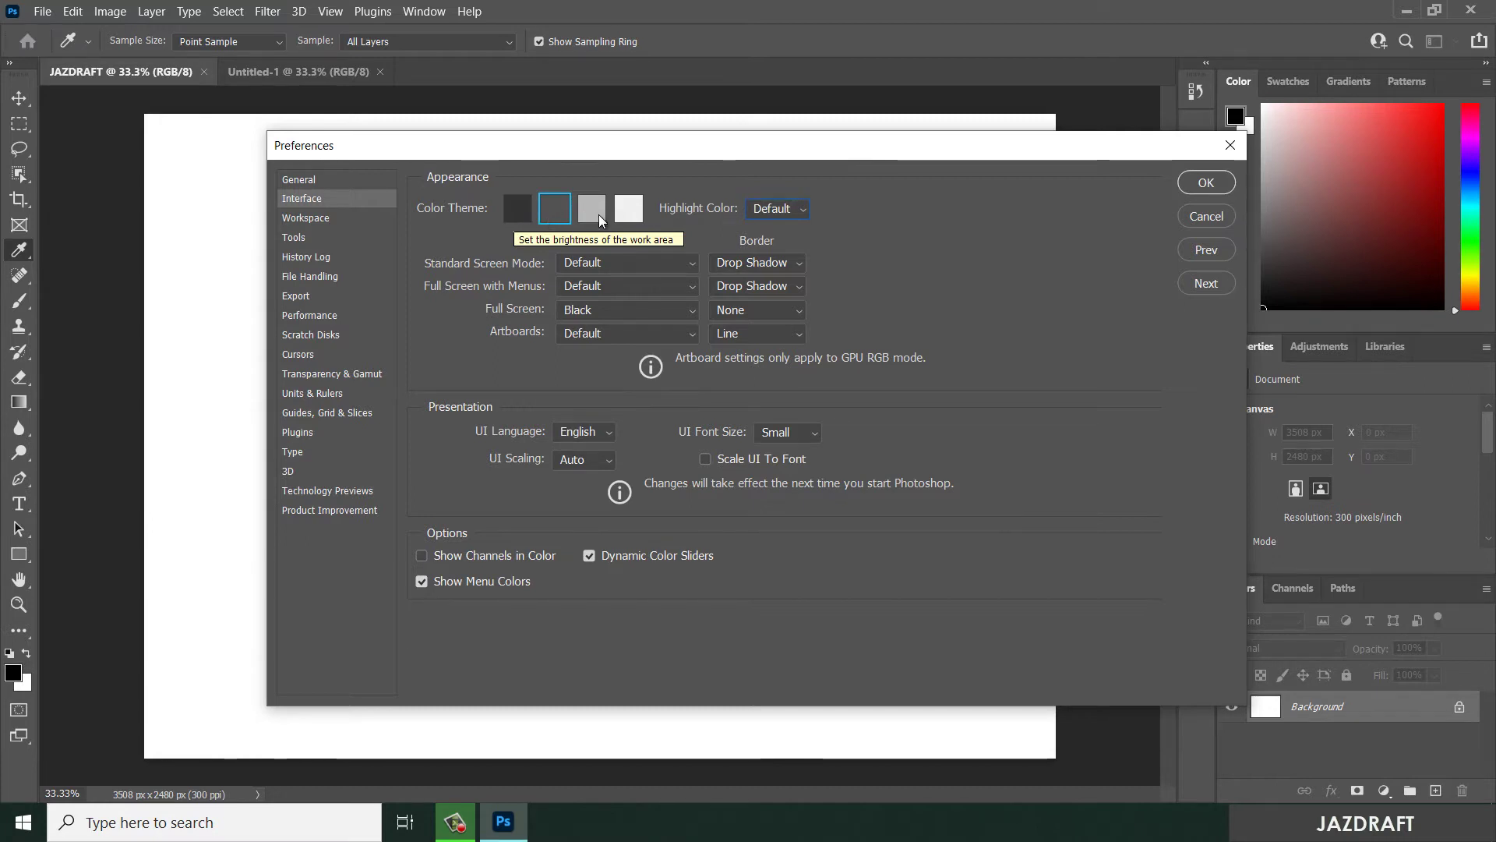
Apply the darkest color theme to the interface and confirm the preferences.
{"action": "left_click", "coordinate": [517, 212]}
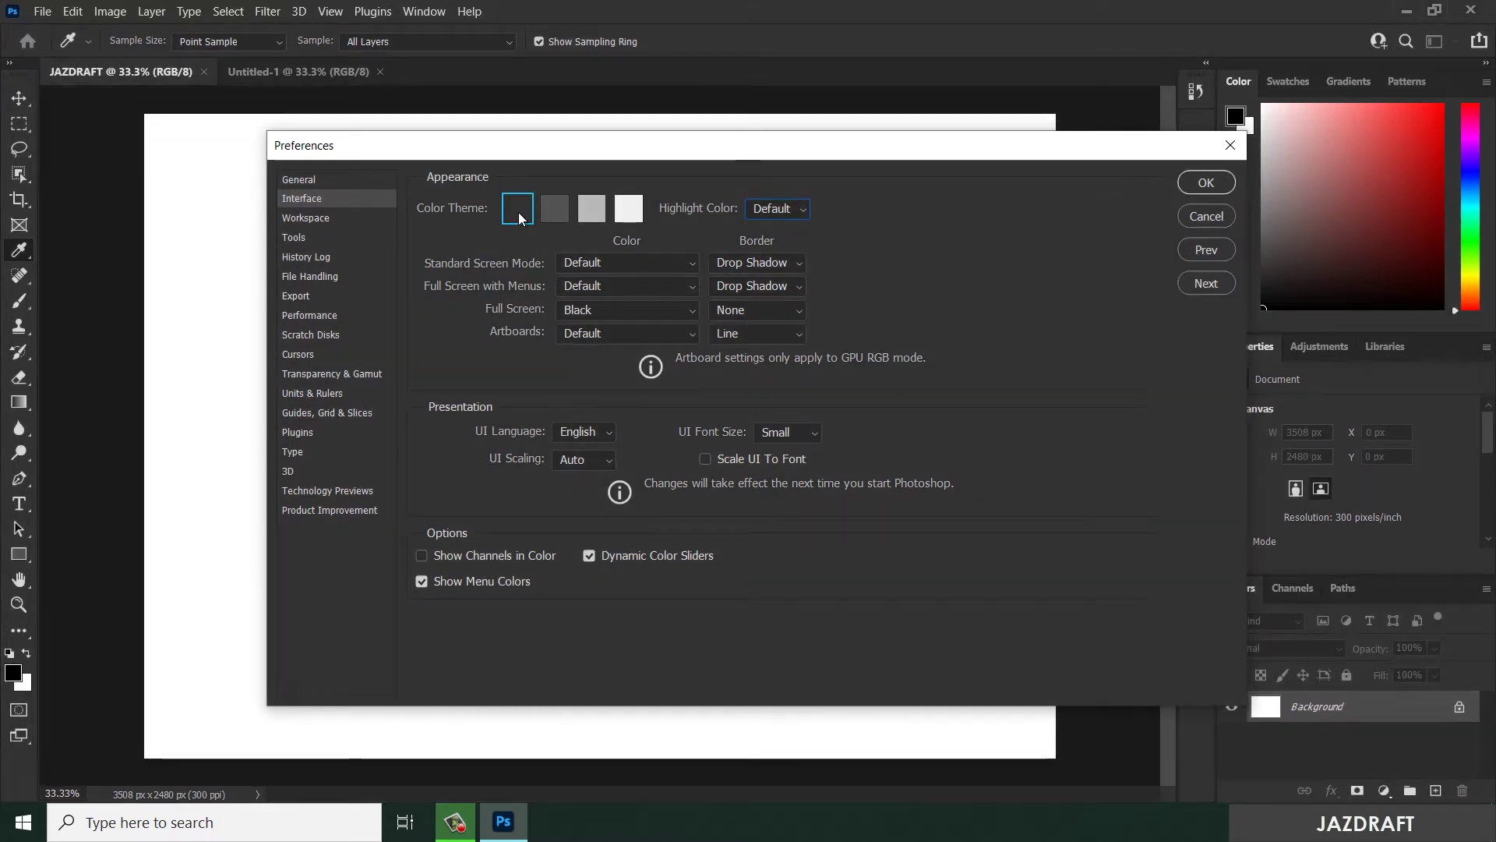
{"action": "left_click_drag", "start_coordinate": [807, 161], "coordinate": [812, 205]}
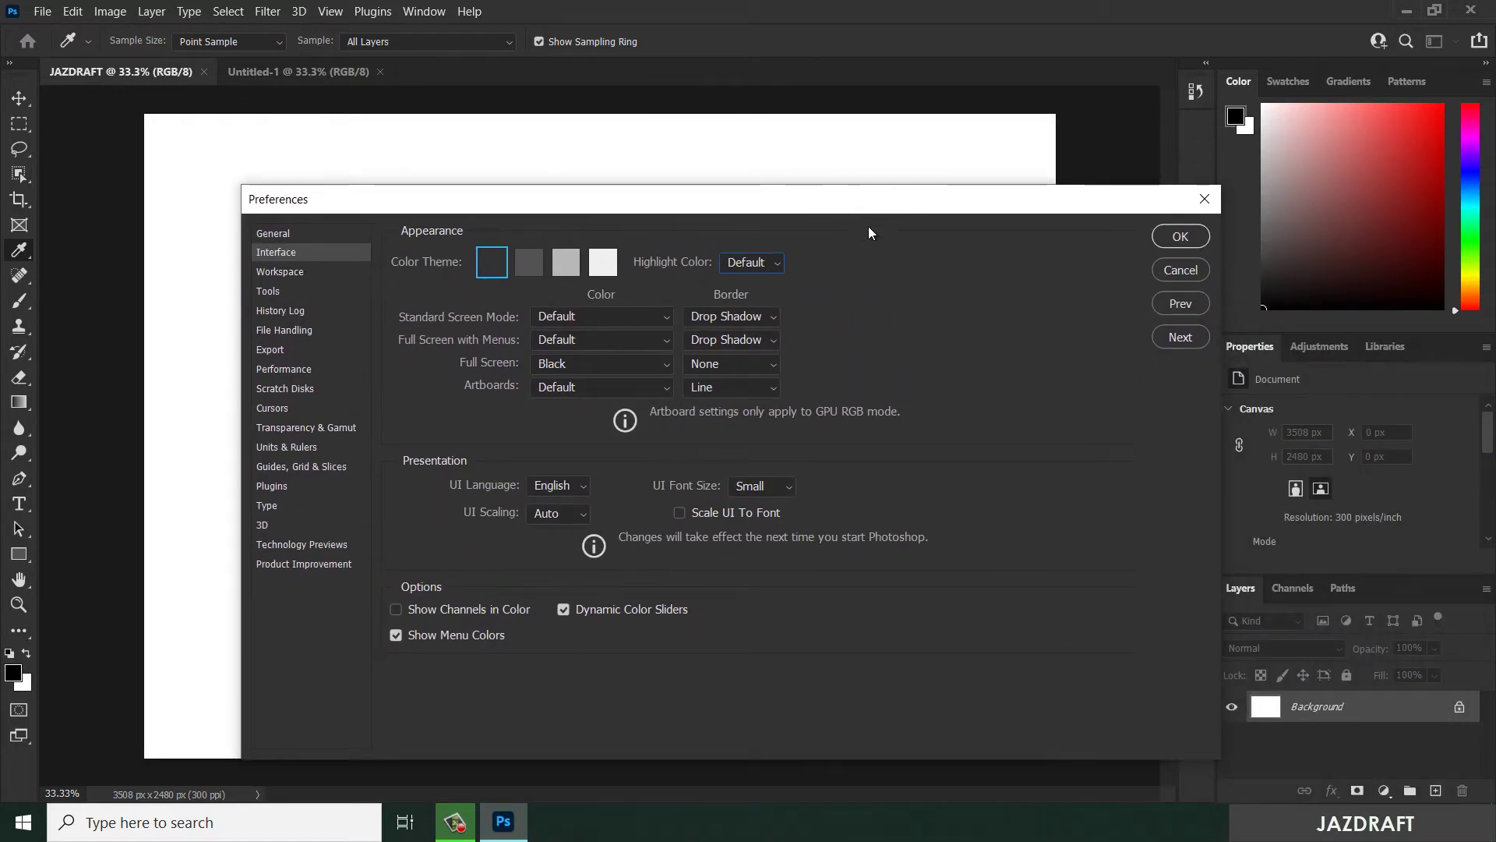
{"action": "left_click", "coordinate": [1180, 236]}
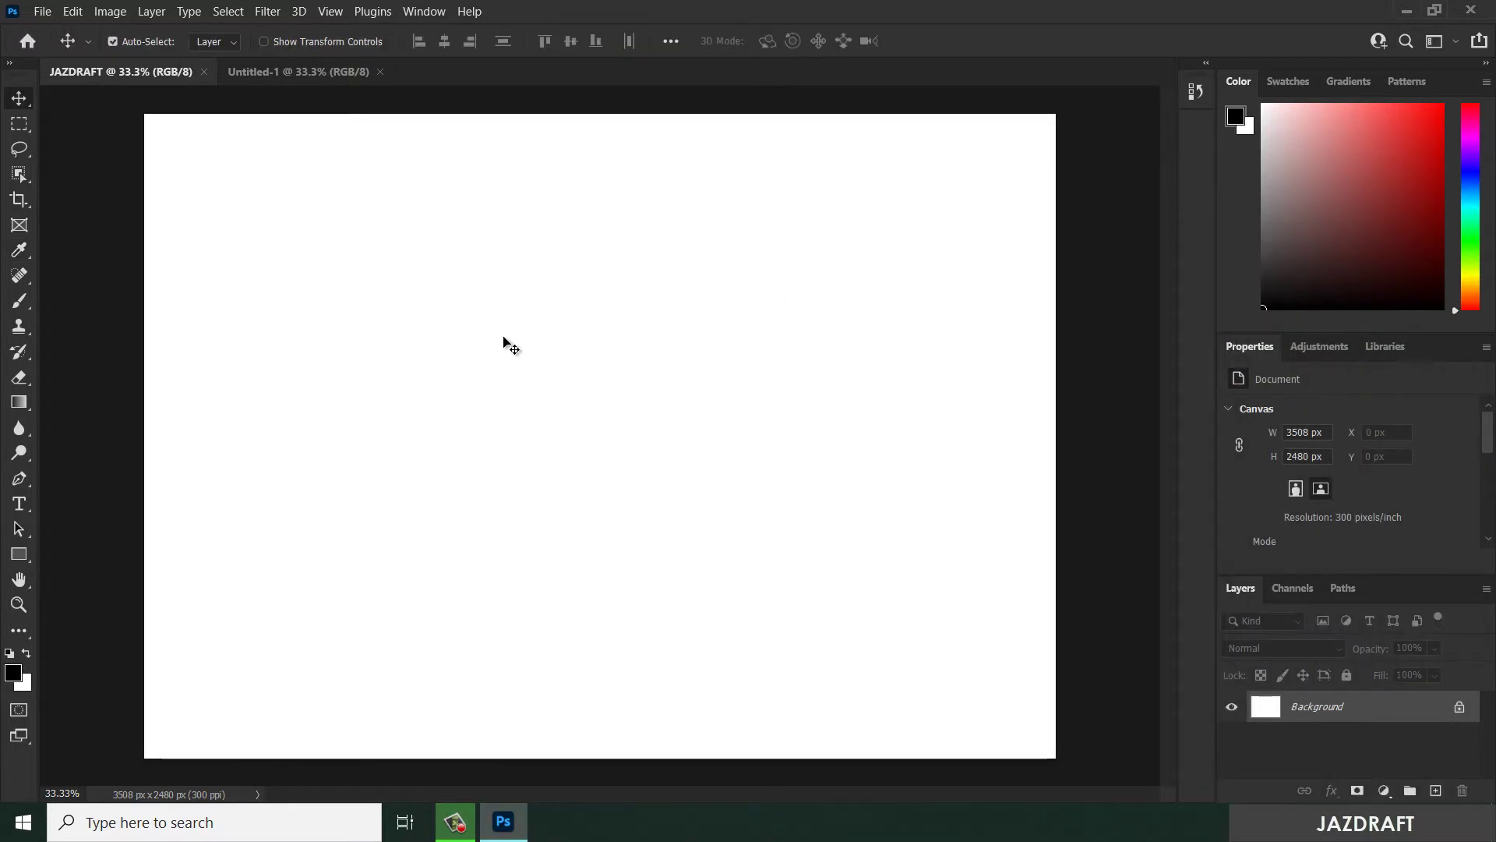
Reopen the program preferences at the Interface section to choose another color theme.
{"action": "left_click", "coordinate": [73, 12]}
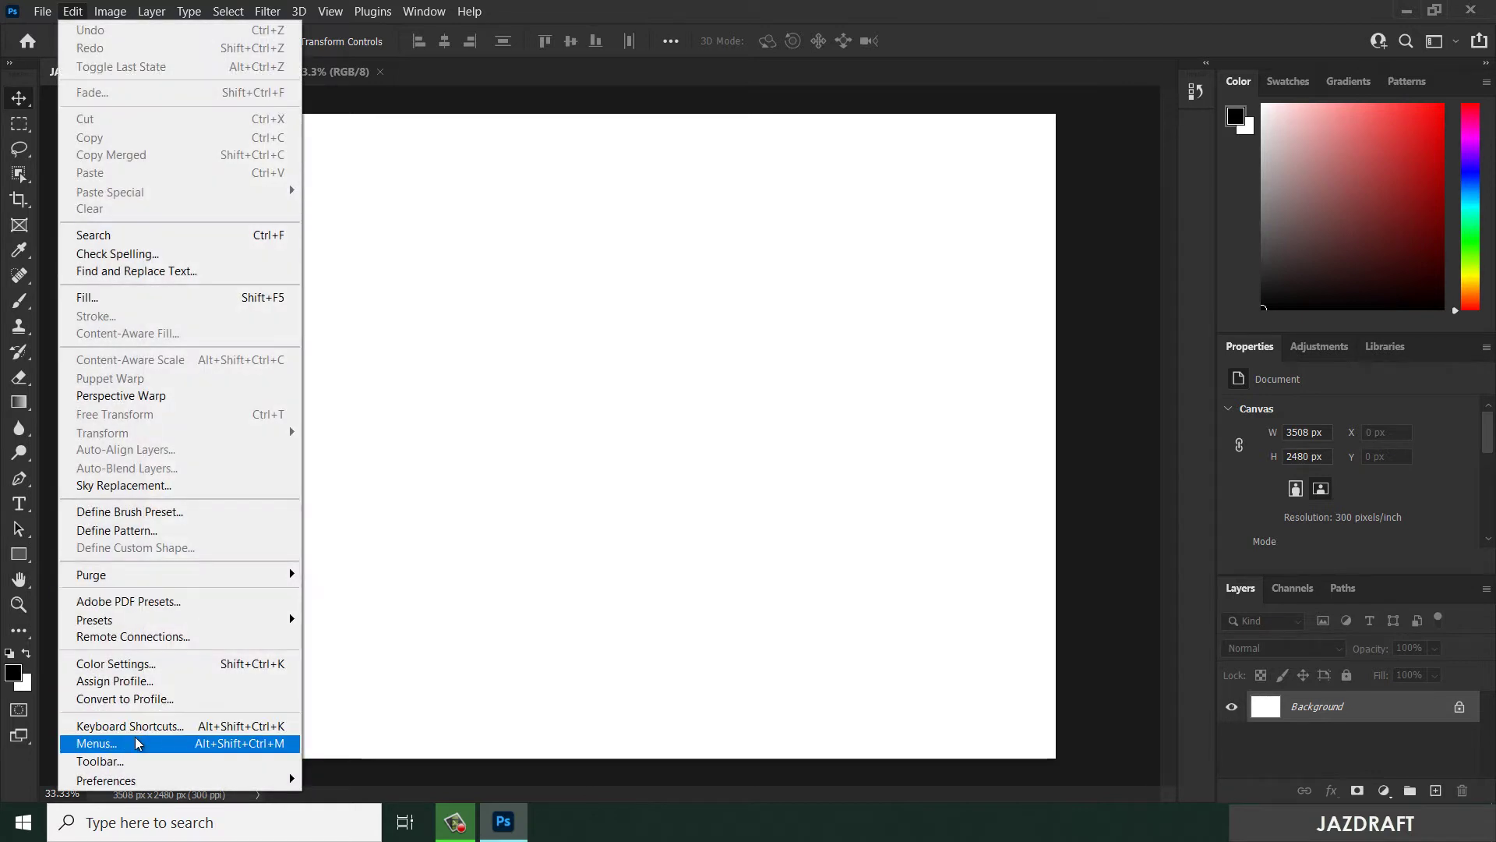
{"action": "mouse_move", "coordinate": [128, 784]}
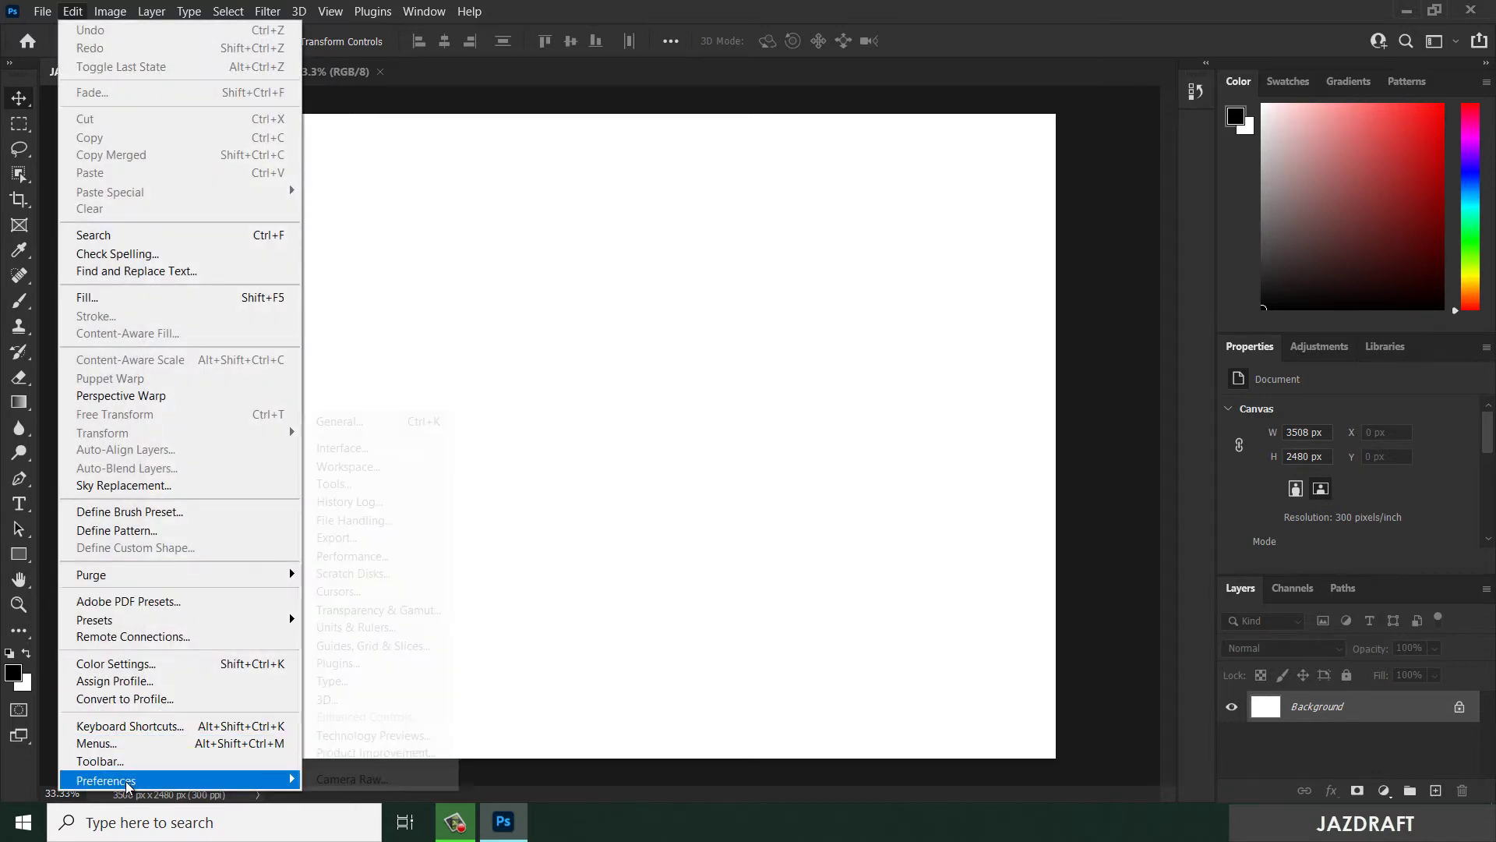
{"action": "left_click", "coordinate": [339, 422]}
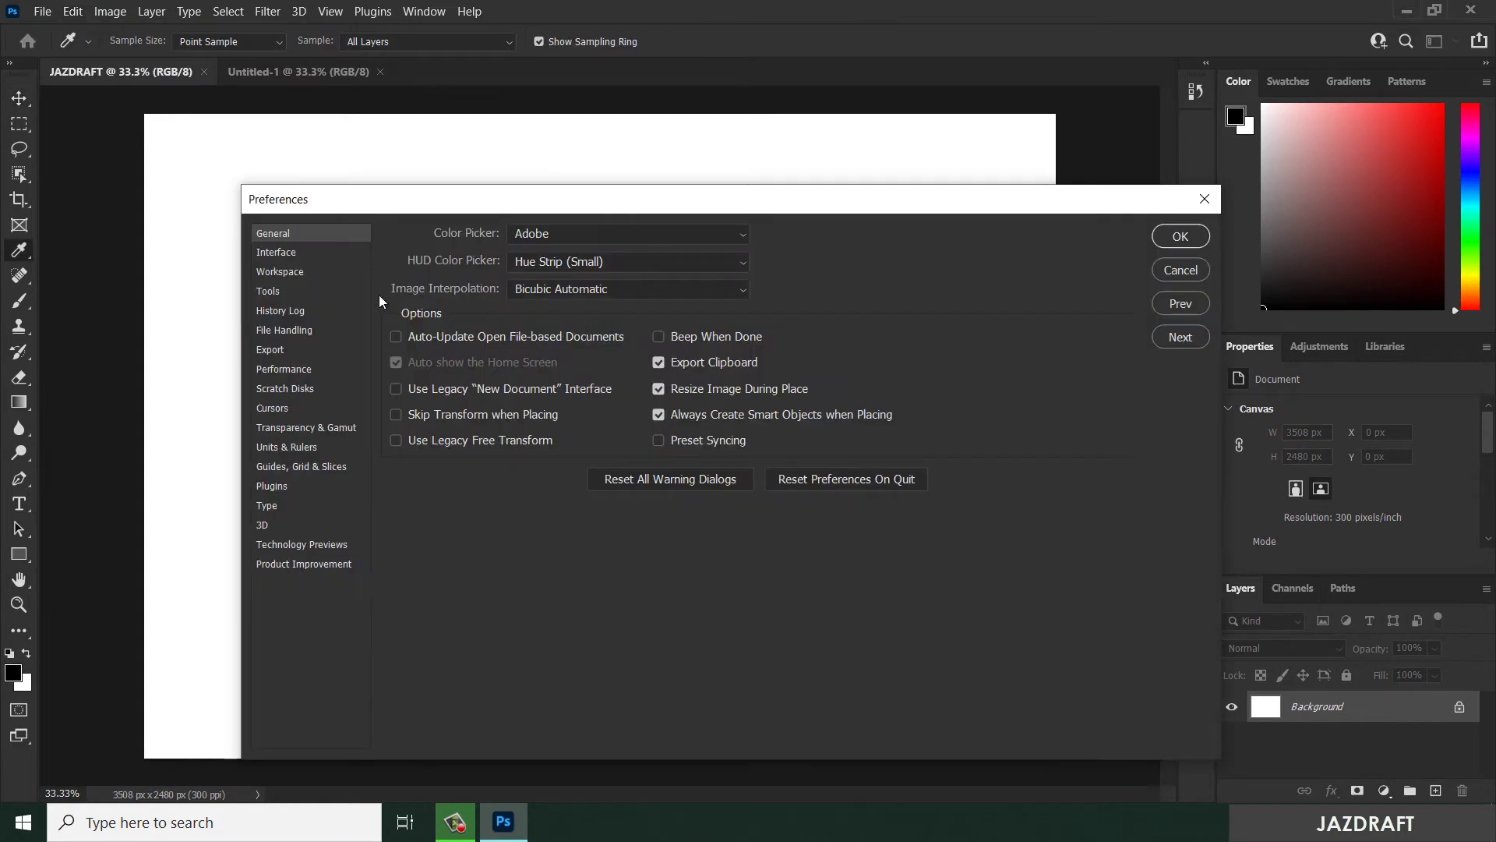
{"action": "left_click", "coordinate": [295, 254]}
Preview the dark gray, light gray and lightest color themes one after another, moving the dialog aside to see the workspace.
{"action": "left_click", "coordinate": [530, 264]}
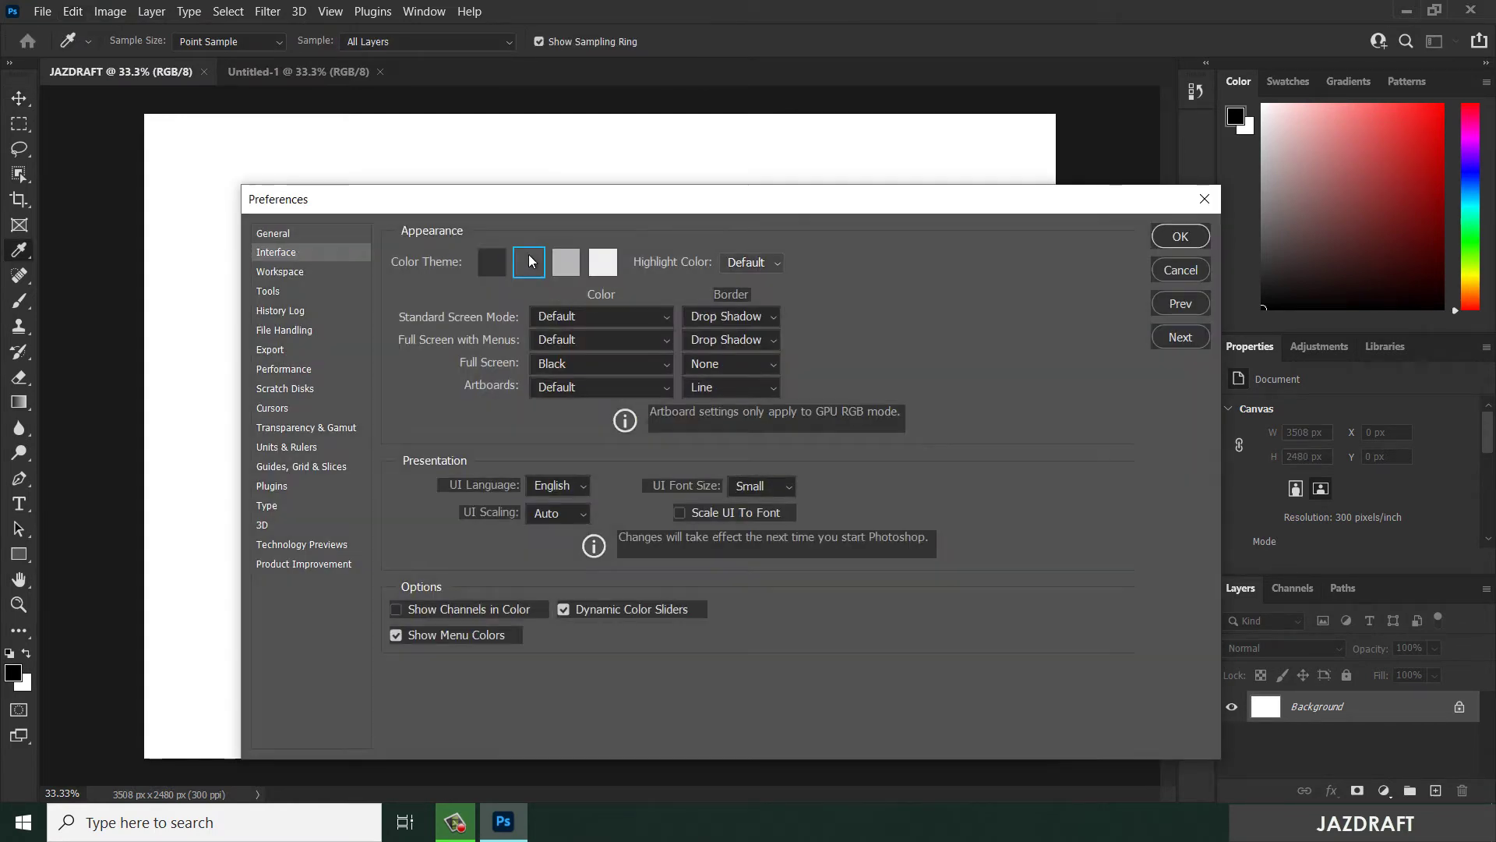
{"action": "left_click", "coordinate": [568, 264]}
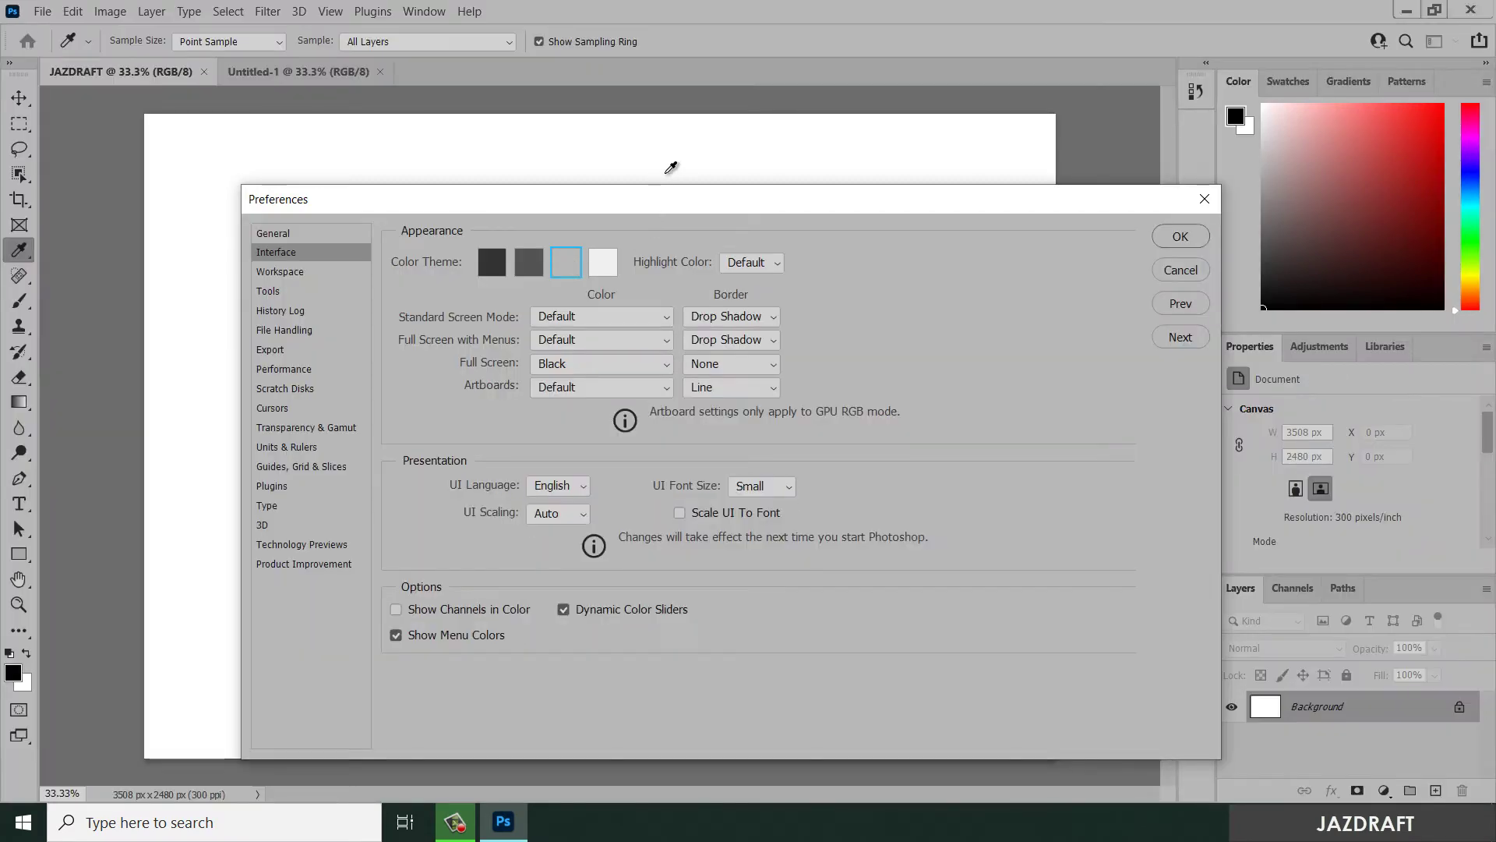
{"action": "left_click_drag", "start_coordinate": [659, 201], "coordinate": [733, 178]}
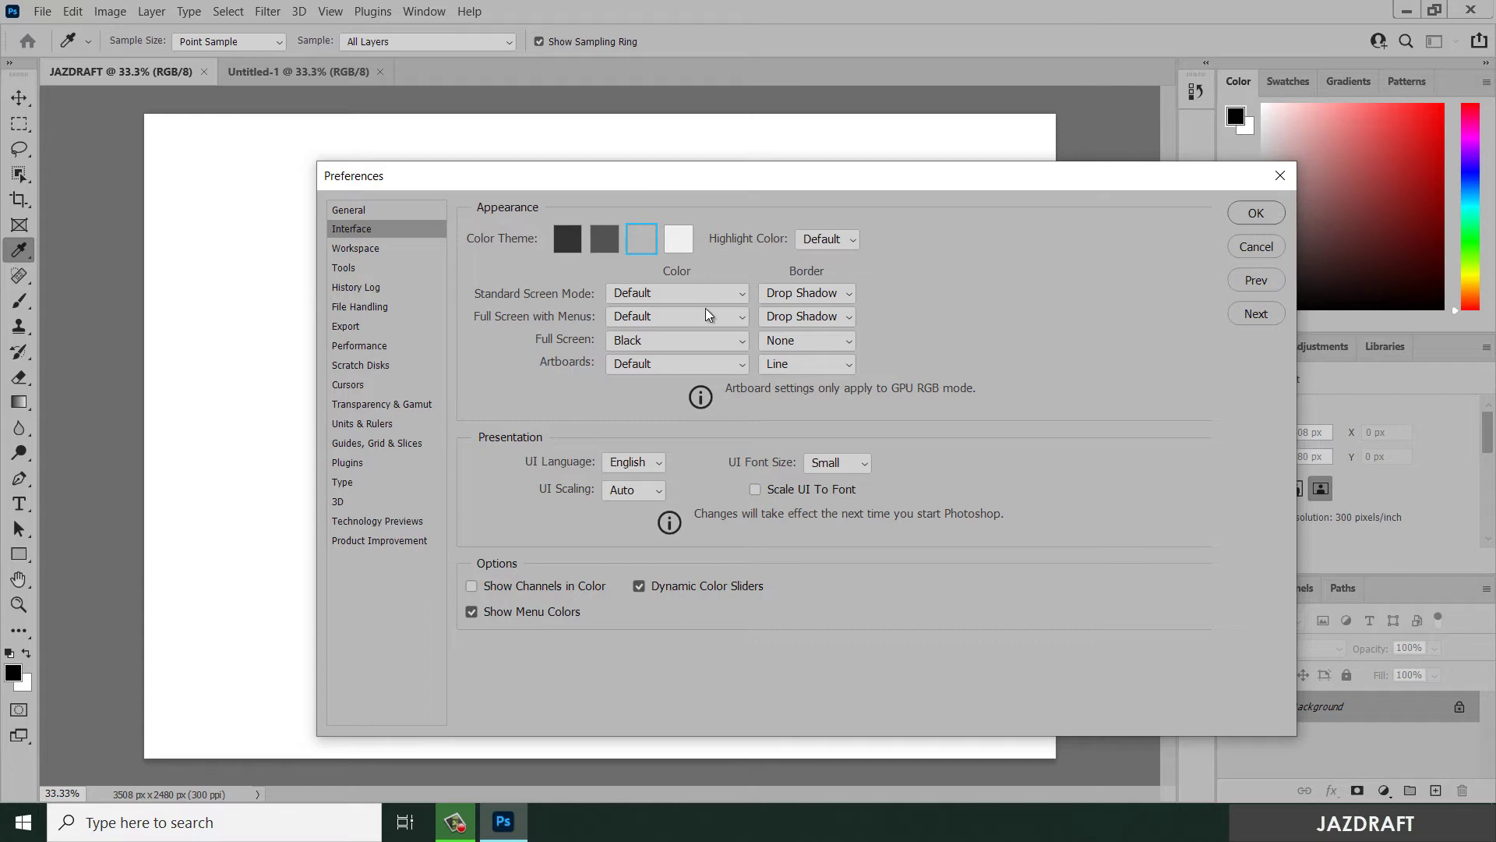
{"action": "left_click", "coordinate": [679, 242]}
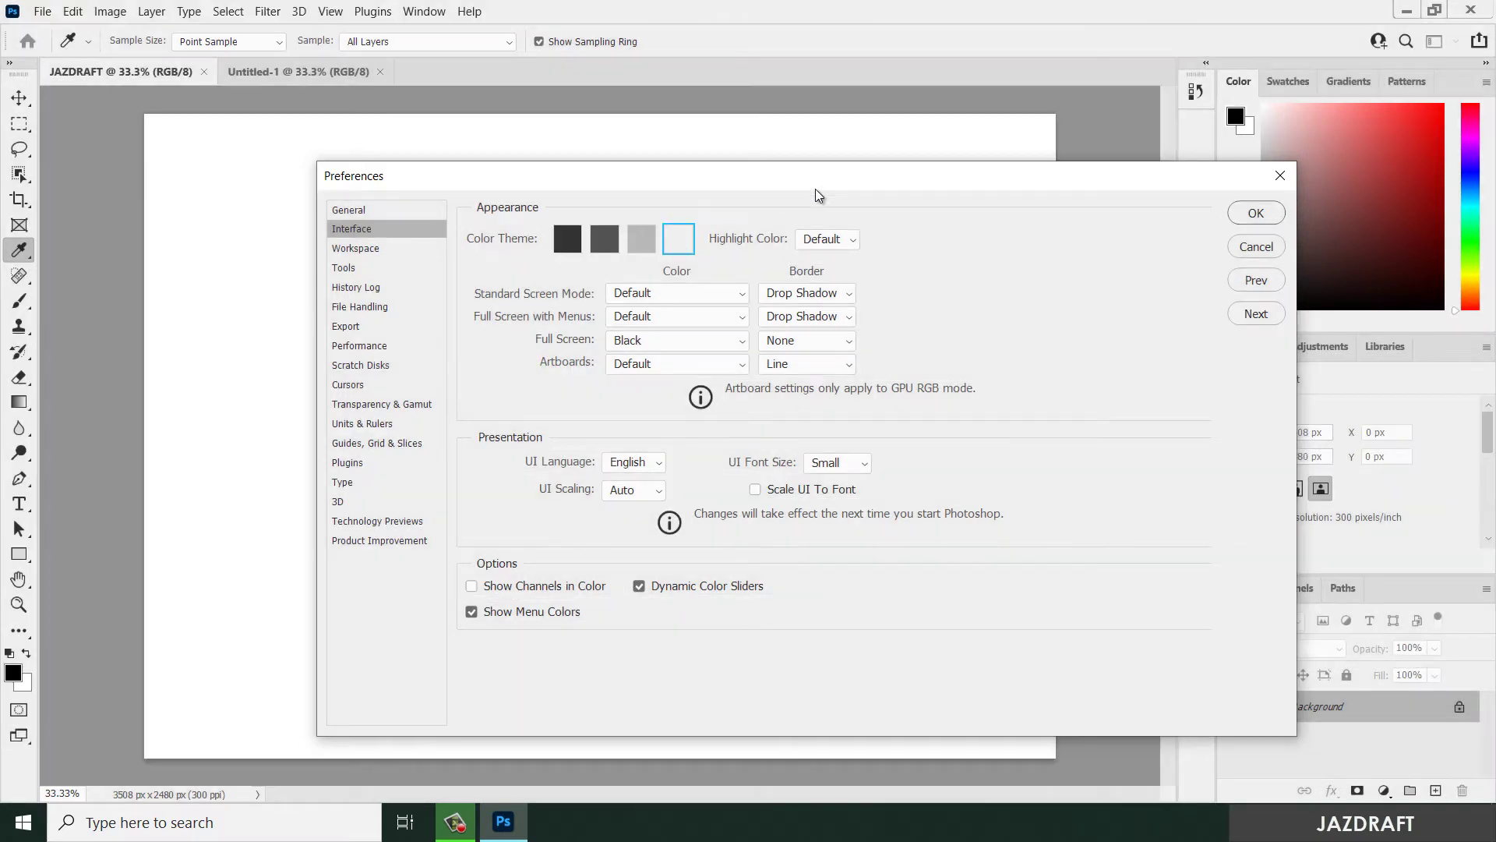
{"action": "left_click_drag", "start_coordinate": [829, 184], "coordinate": [1115, 178]}
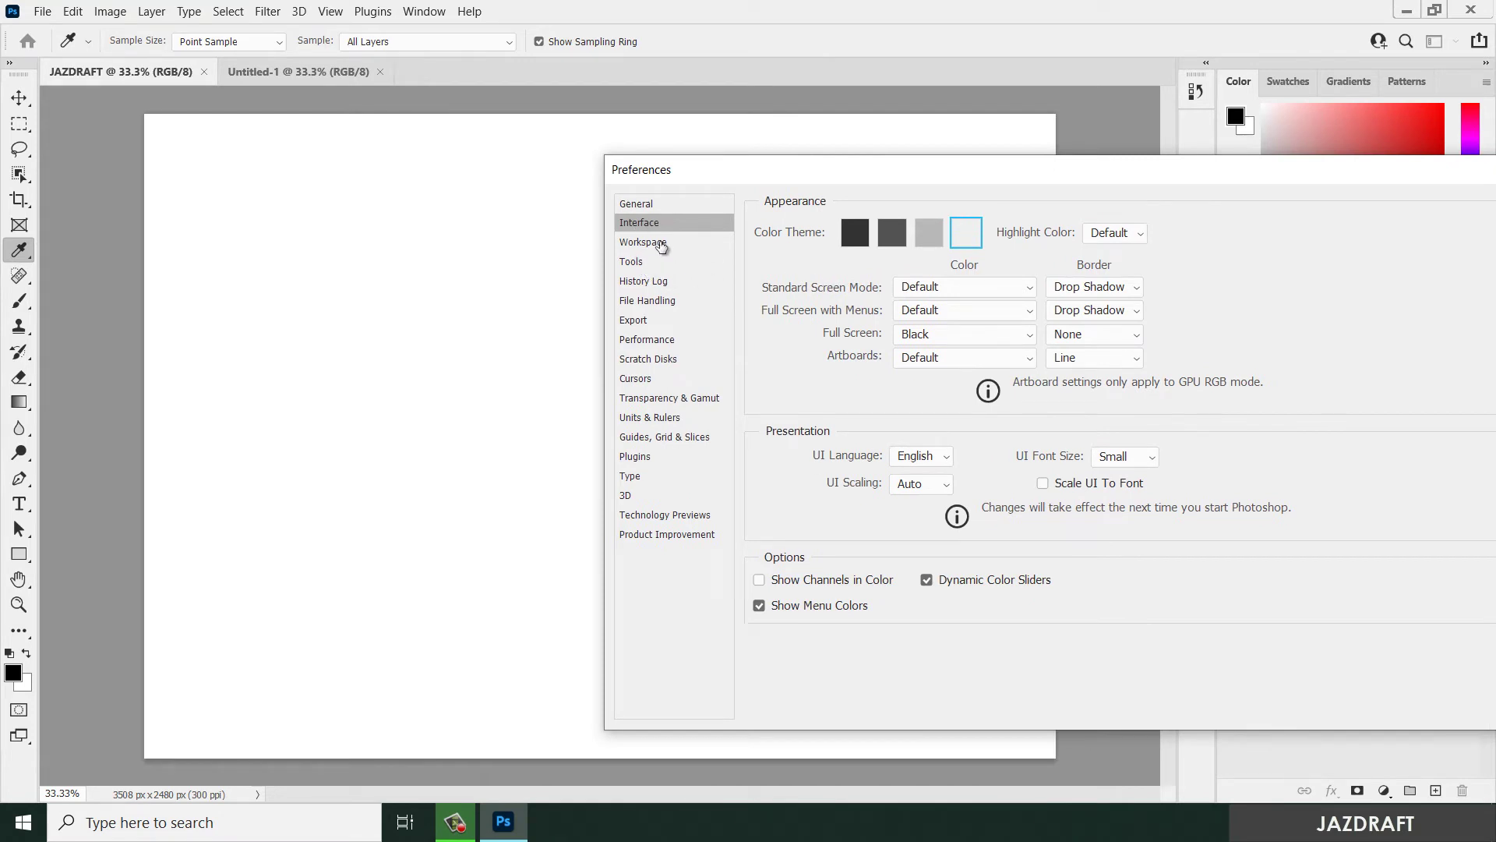
Look through the Workspace, Tools and 3D preferences.
{"action": "left_click", "coordinate": [661, 247]}
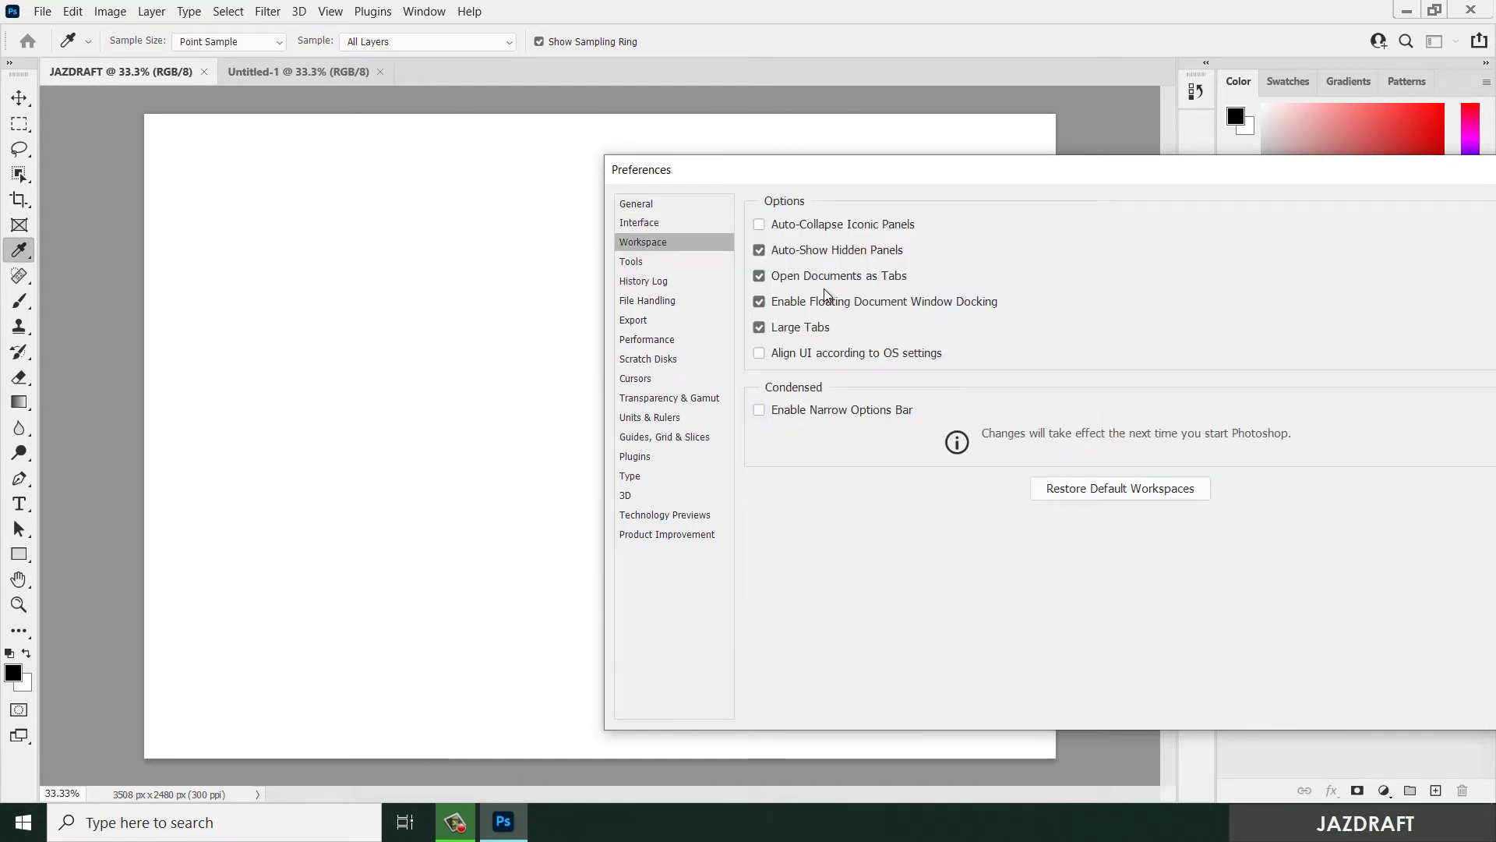
{"action": "left_click", "coordinate": [655, 263]}
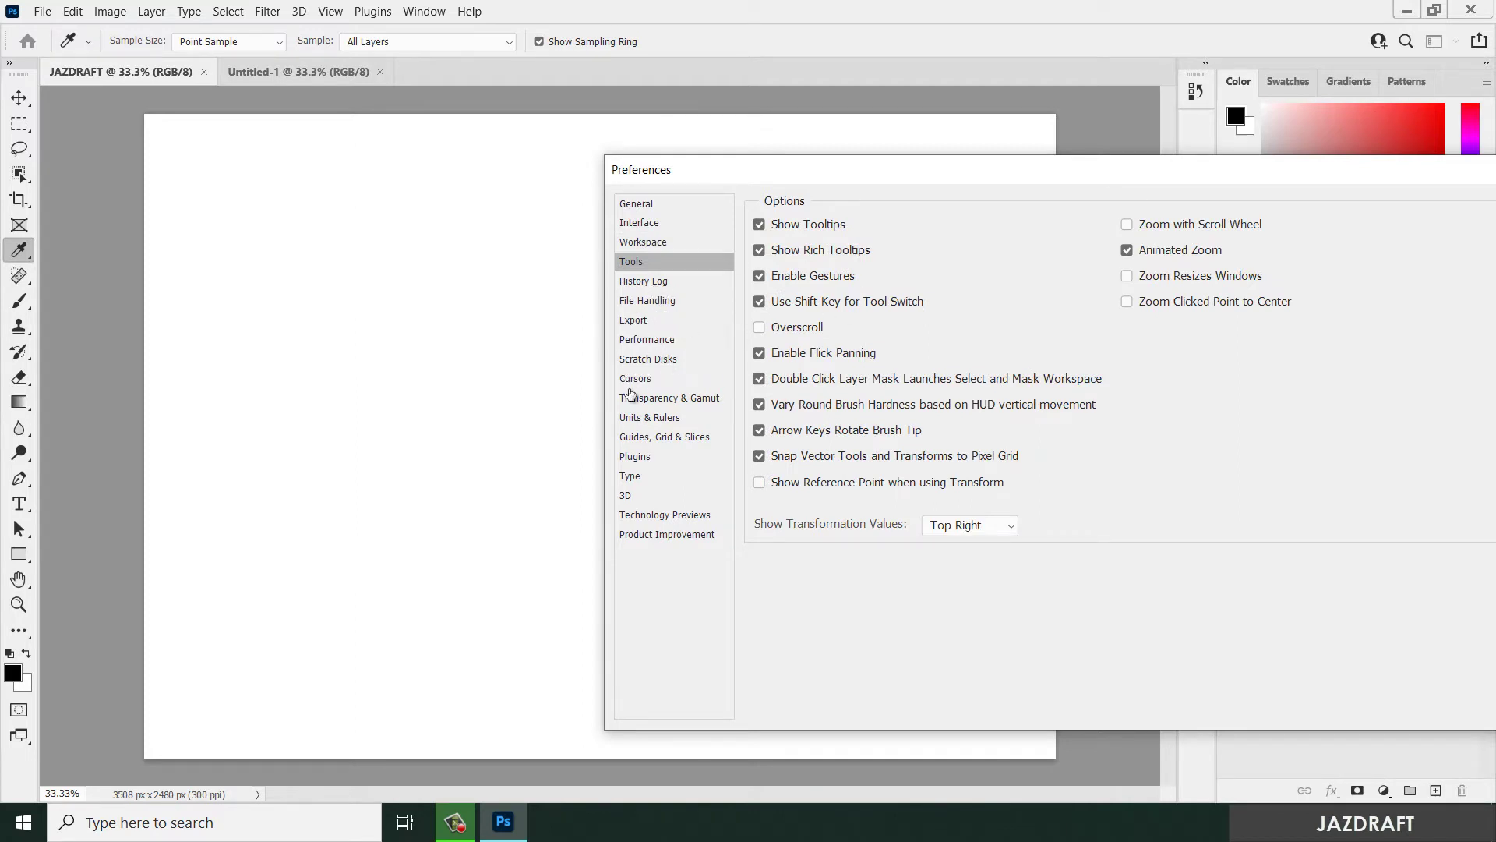
{"action": "left_click", "coordinate": [634, 498]}
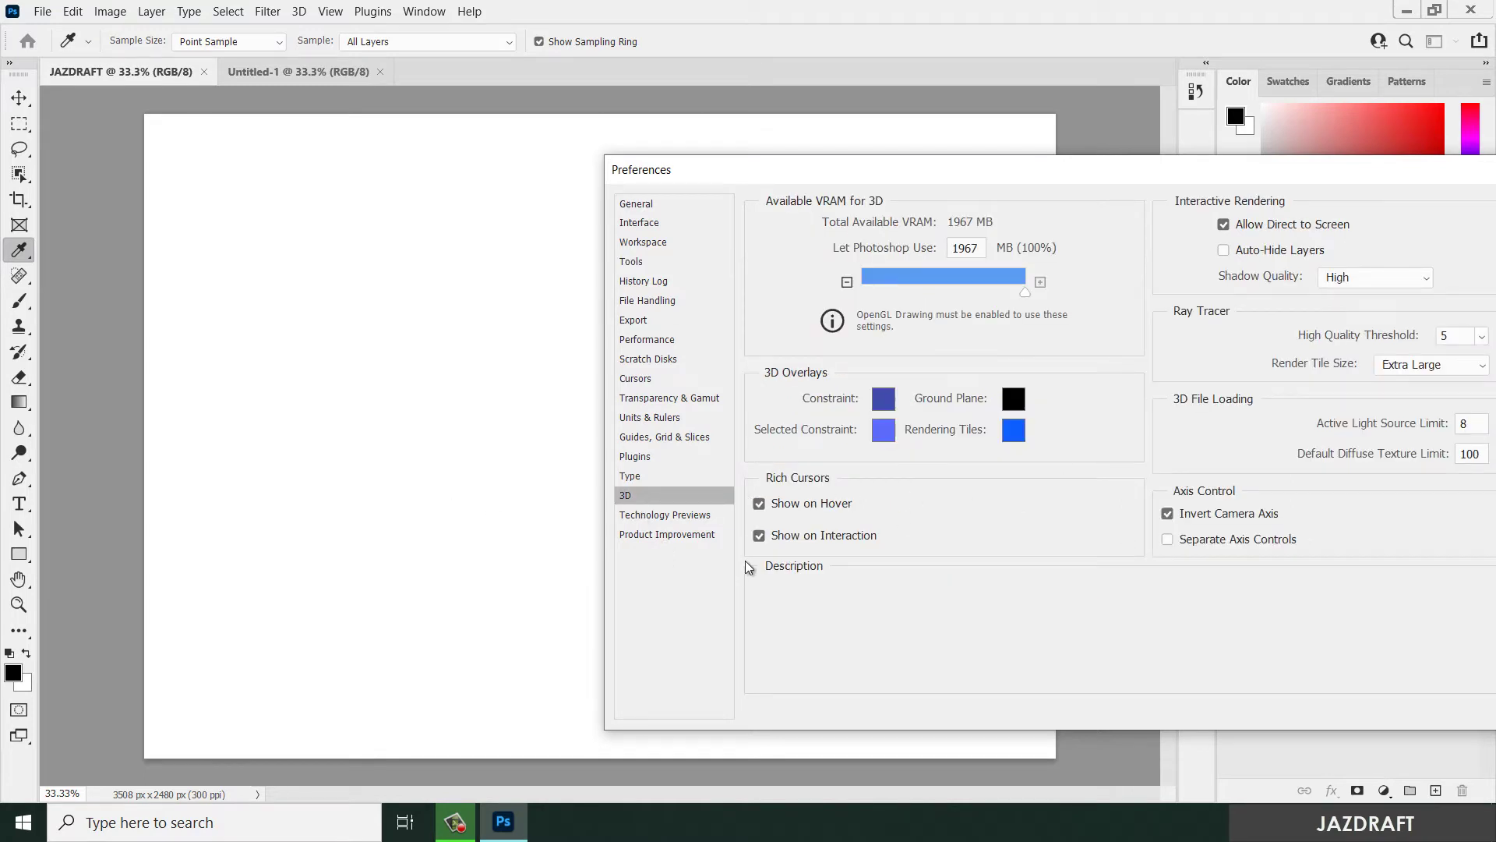
{"action": "left_click_drag", "start_coordinate": [1060, 165], "coordinate": [902, 162]}
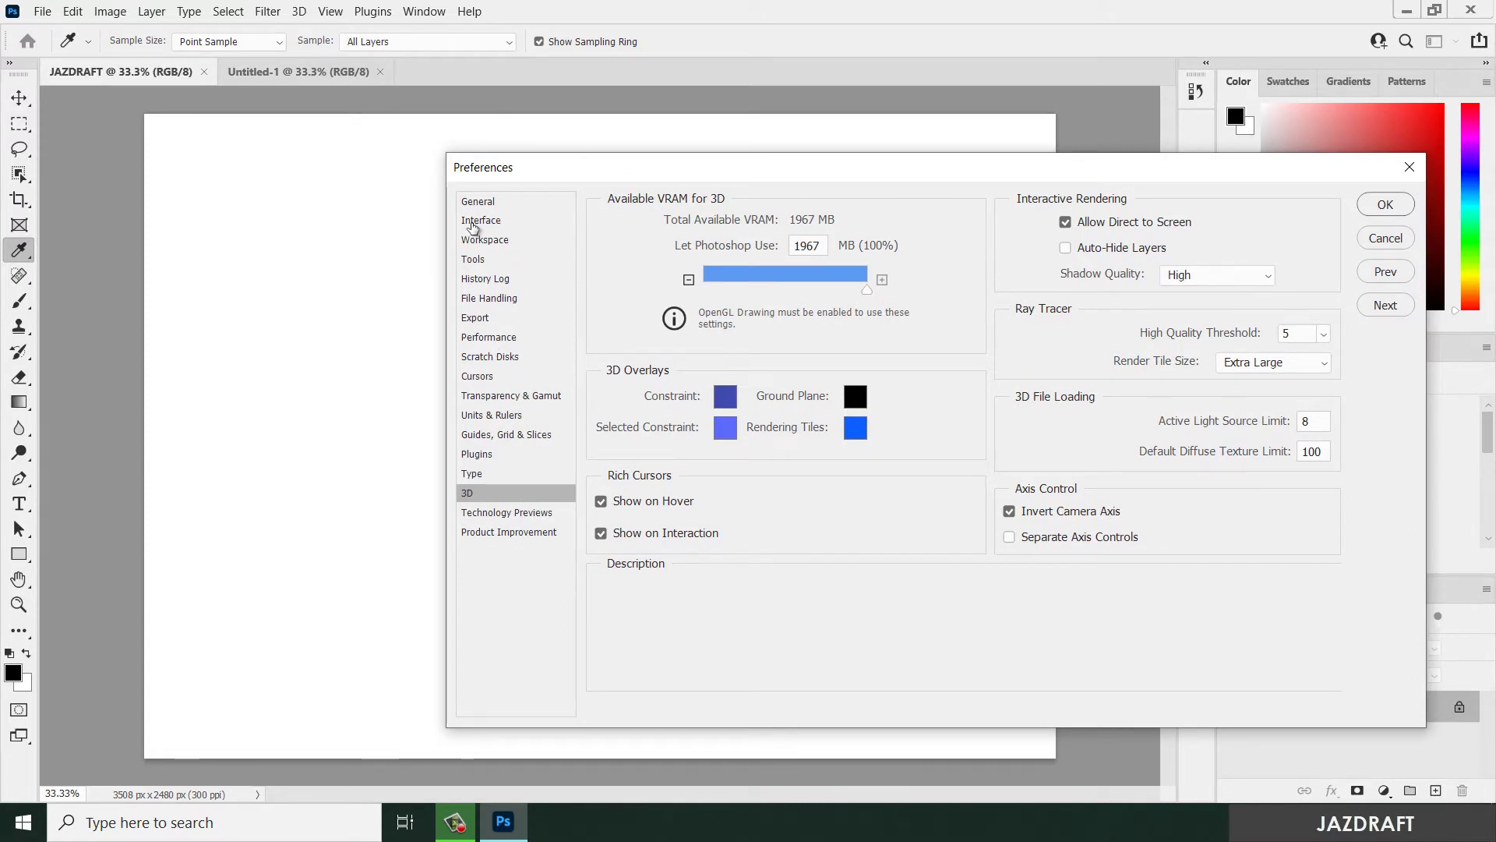
Set the interface color theme to the second-darkest gray and confirm the preferences.
{"action": "left_click", "coordinate": [471, 224]}
{"action": "left_click", "coordinate": [697, 233]}
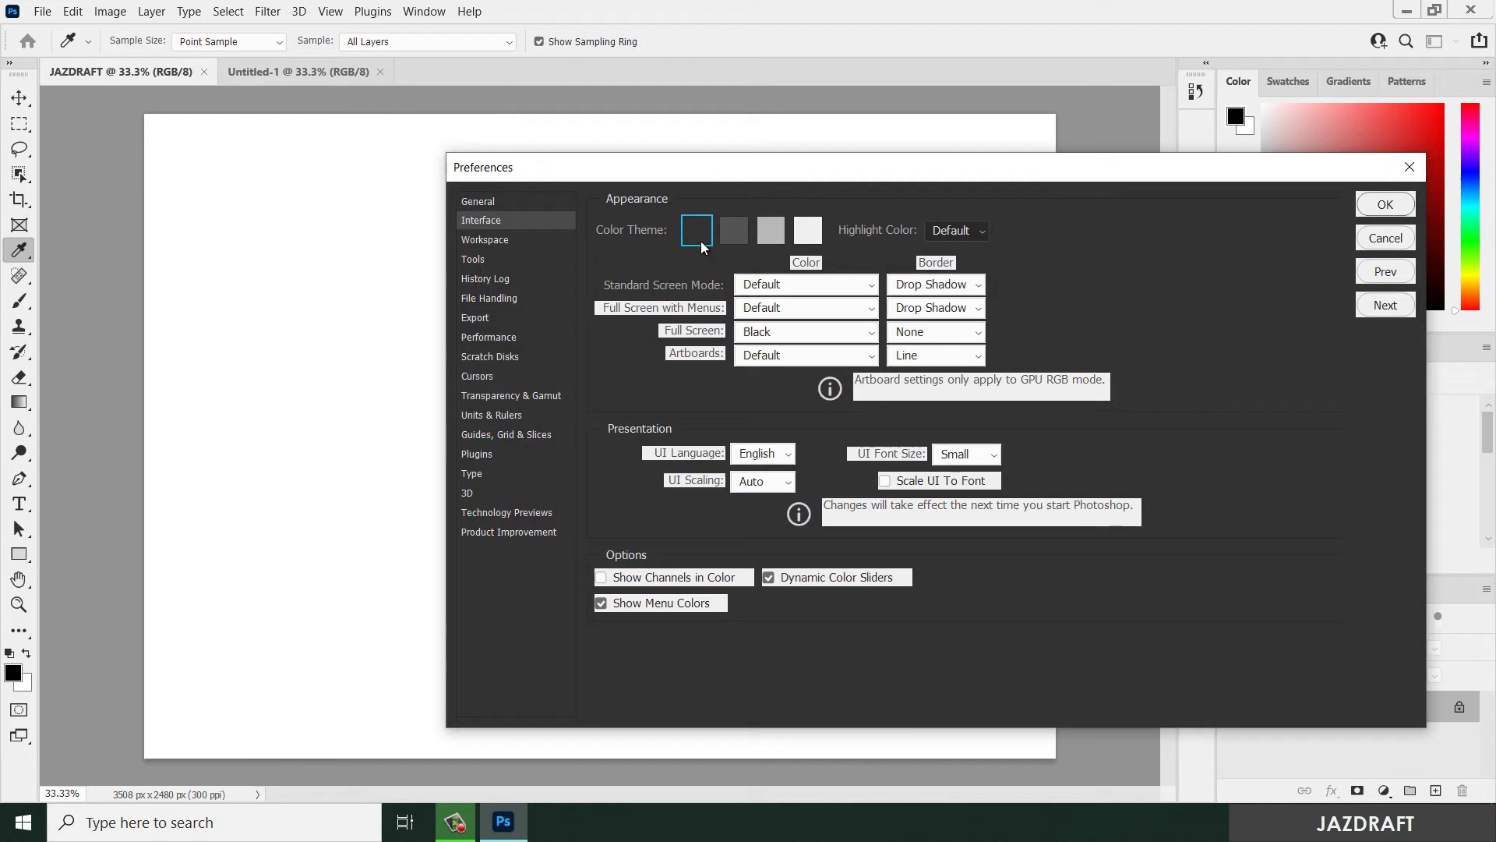
{"action": "left_click", "coordinate": [731, 235]}
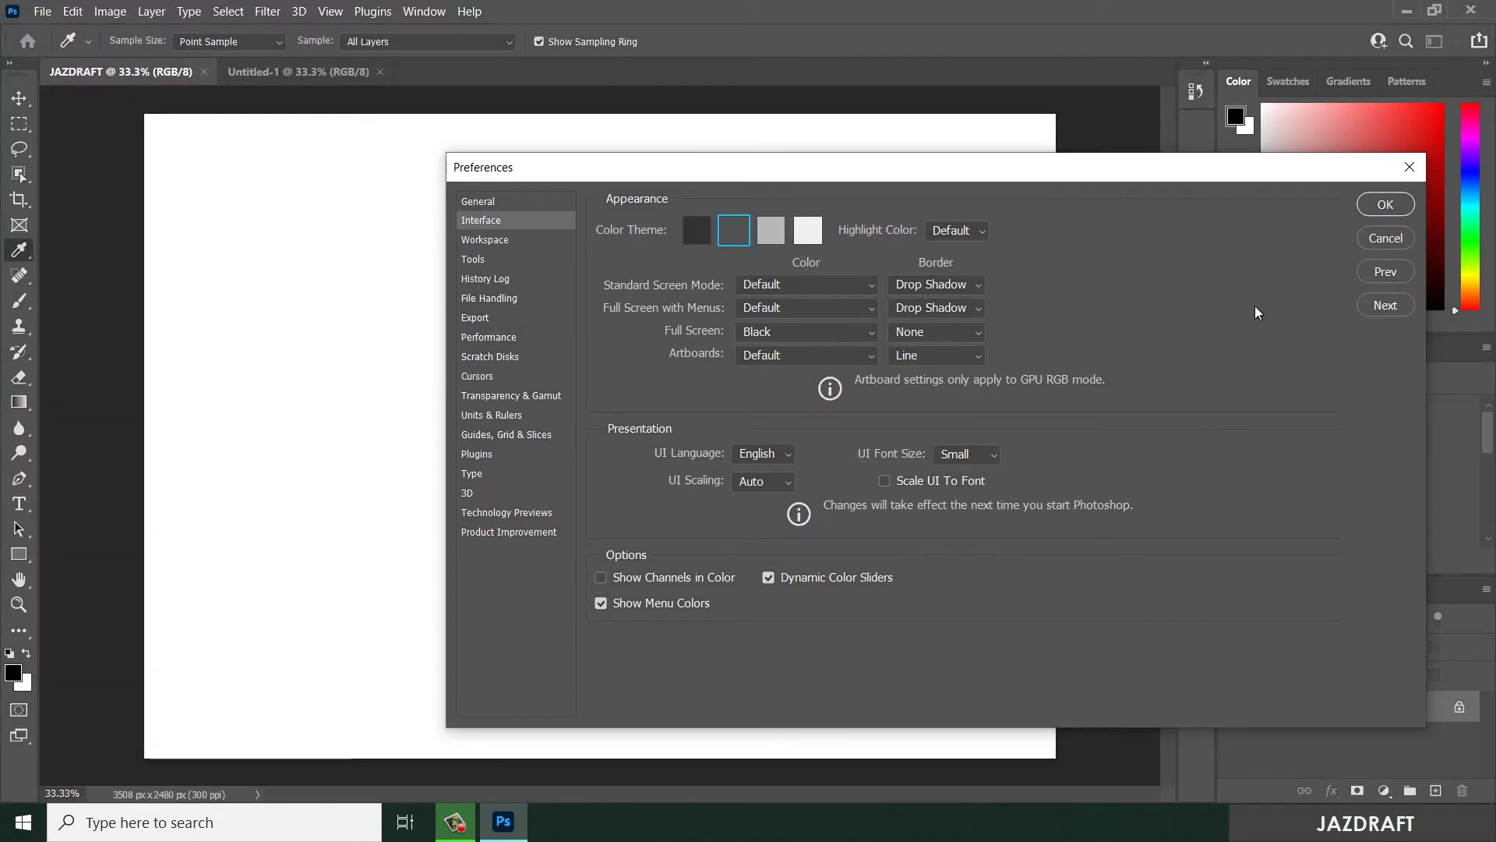
{"action": "left_click", "coordinate": [1407, 204]}
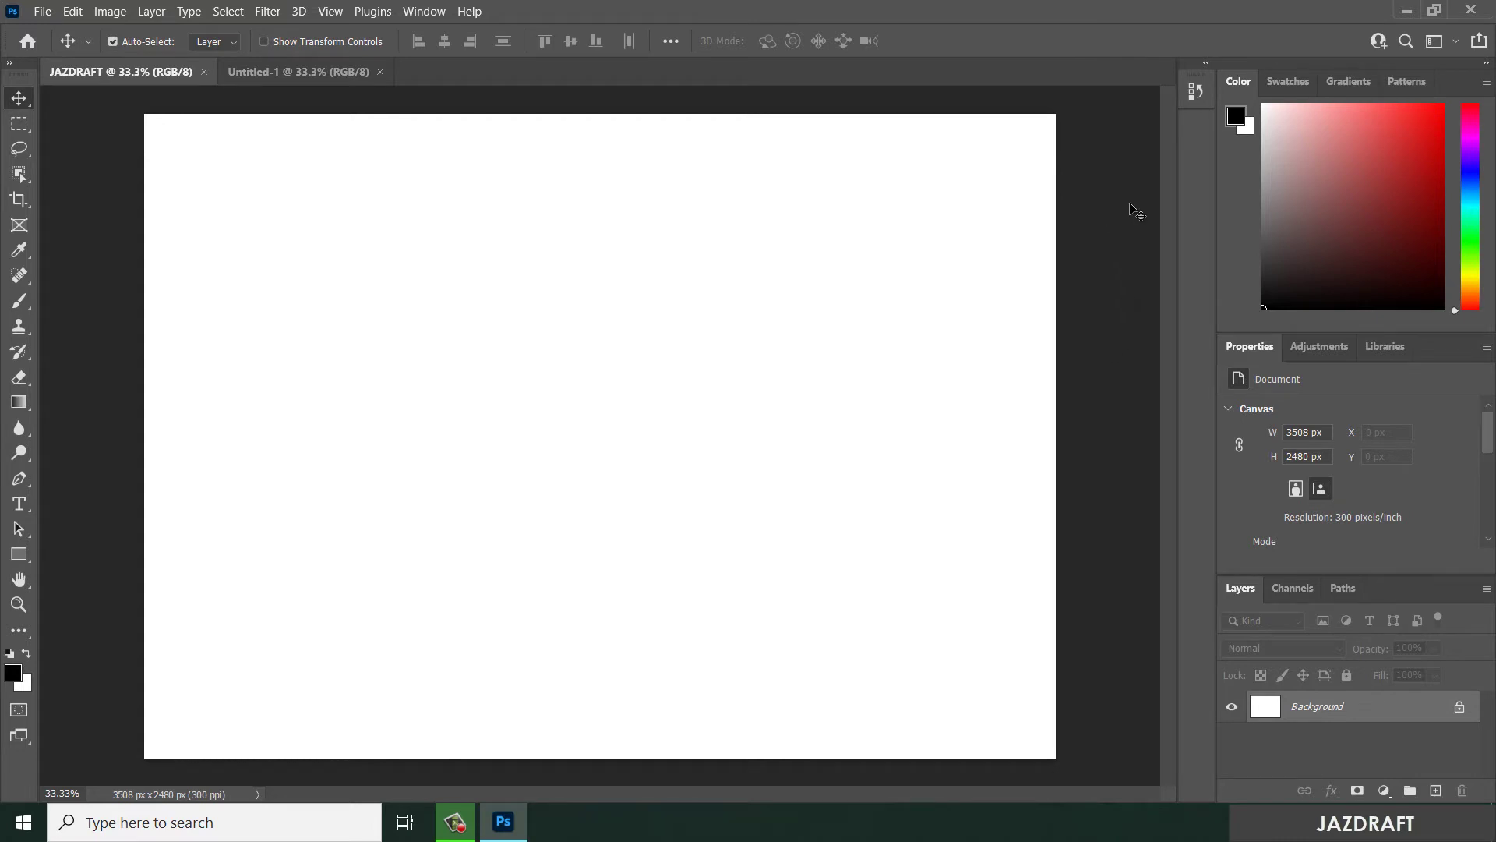
Try Black, Dark Gray, Medium Gray and Light Gray in turn as the color of the area around the canvas.
{"action": "right_click", "coordinate": [1081, 177]}
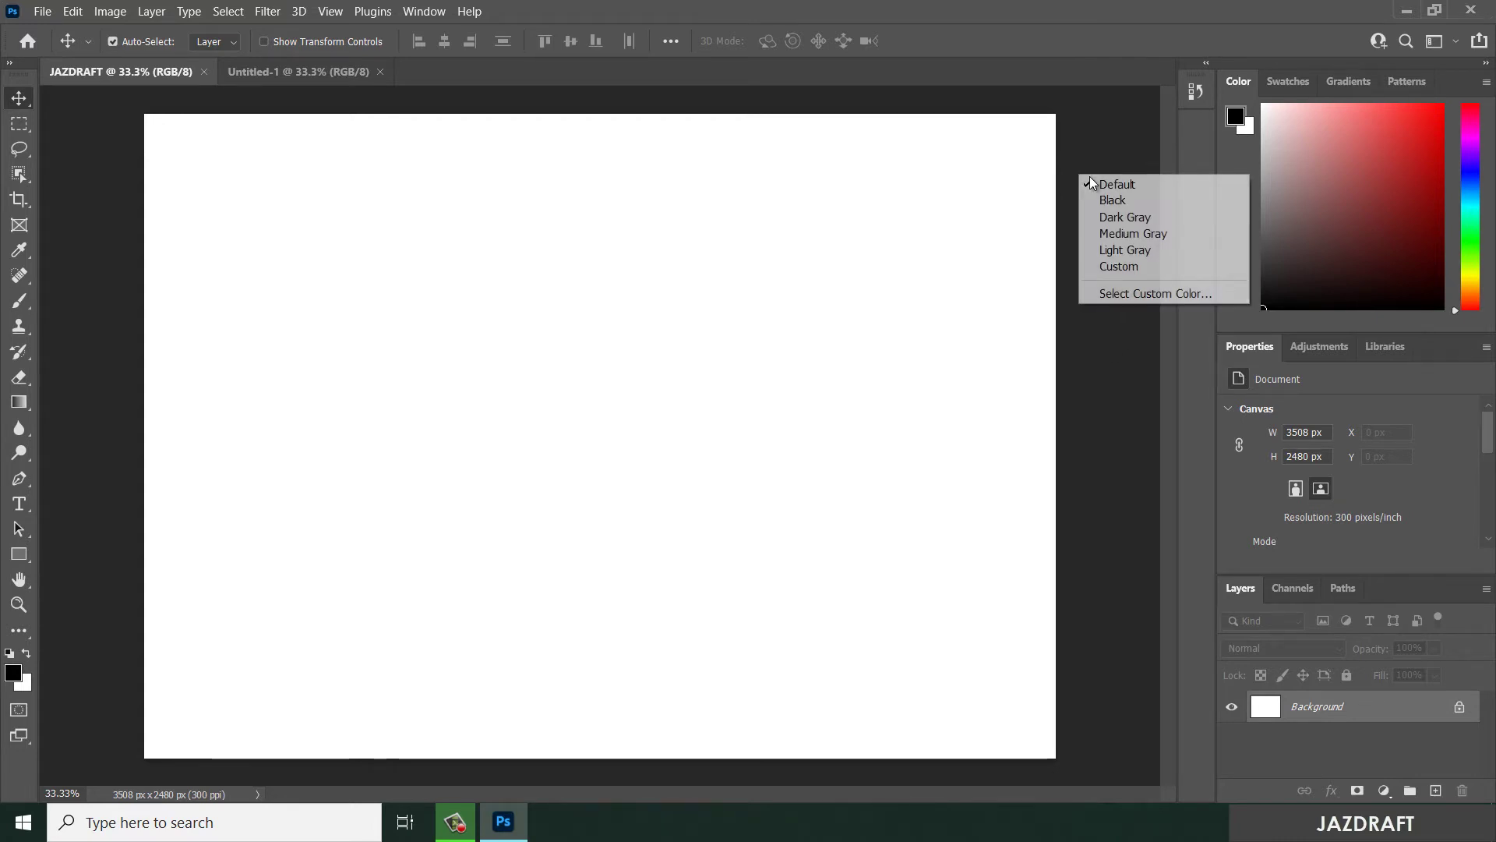
{"action": "left_click", "coordinate": [1151, 200]}
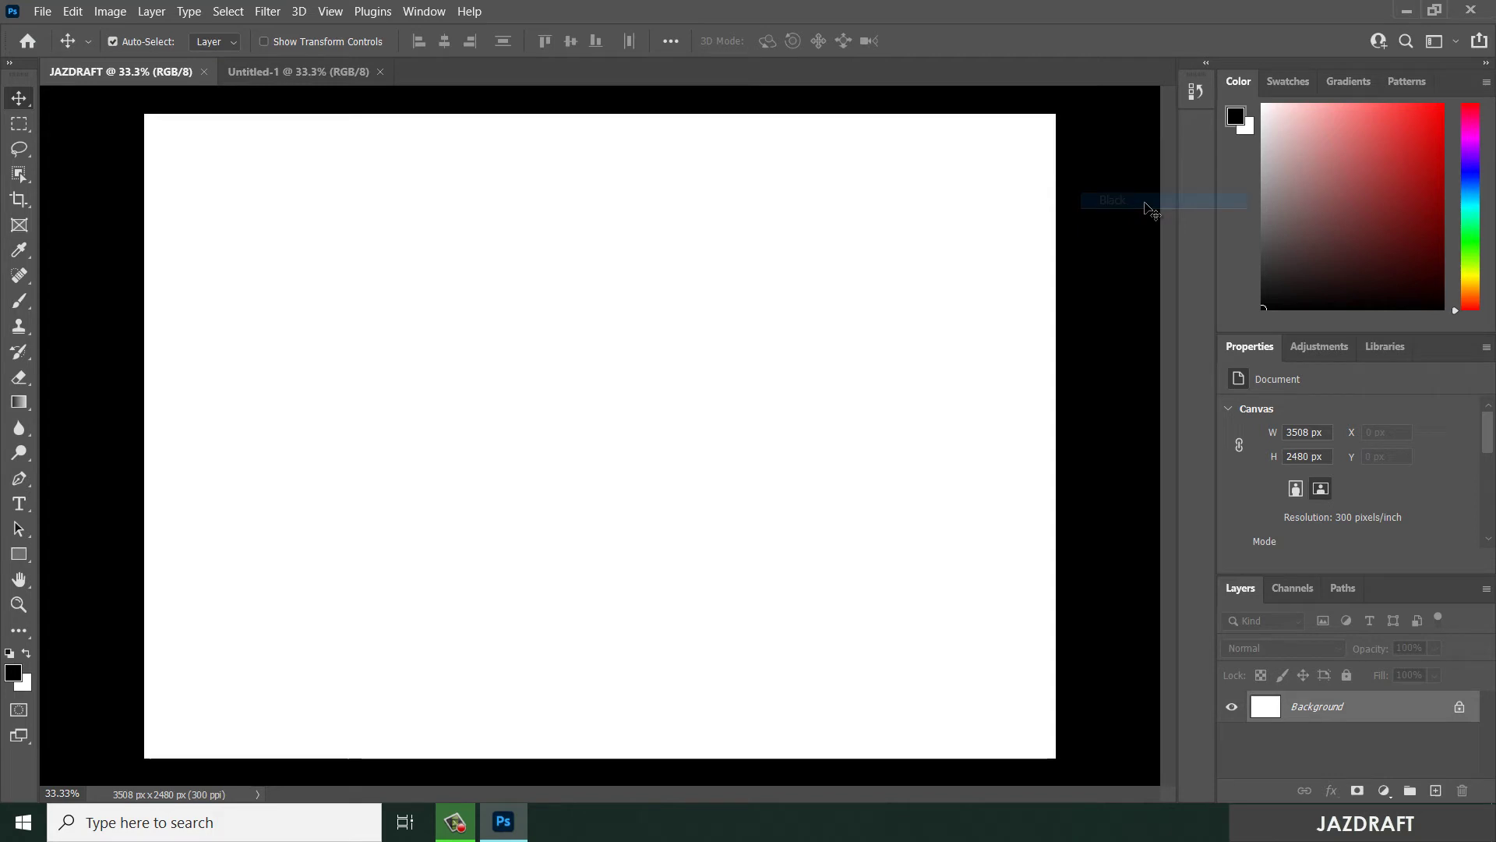
{"action": "right_click", "coordinate": [1118, 154]}
{"action": "left_click", "coordinate": [1153, 194]}
{"action": "right_click", "coordinate": [1105, 185]}
{"action": "left_click", "coordinate": [1148, 248]}
{"action": "right_click", "coordinate": [1109, 224]}
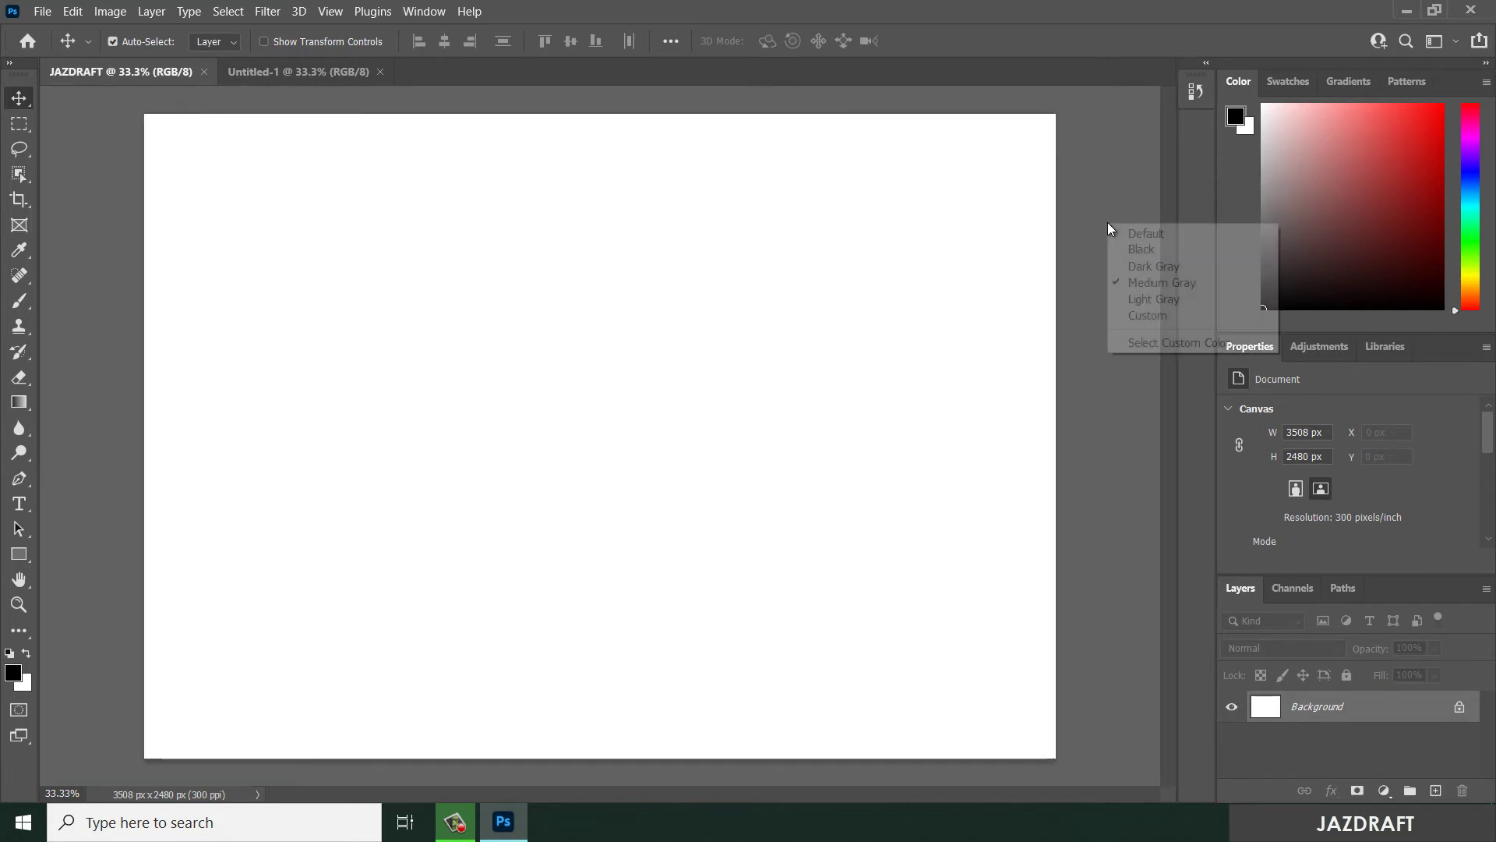
{"action": "left_click", "coordinate": [1150, 298]}
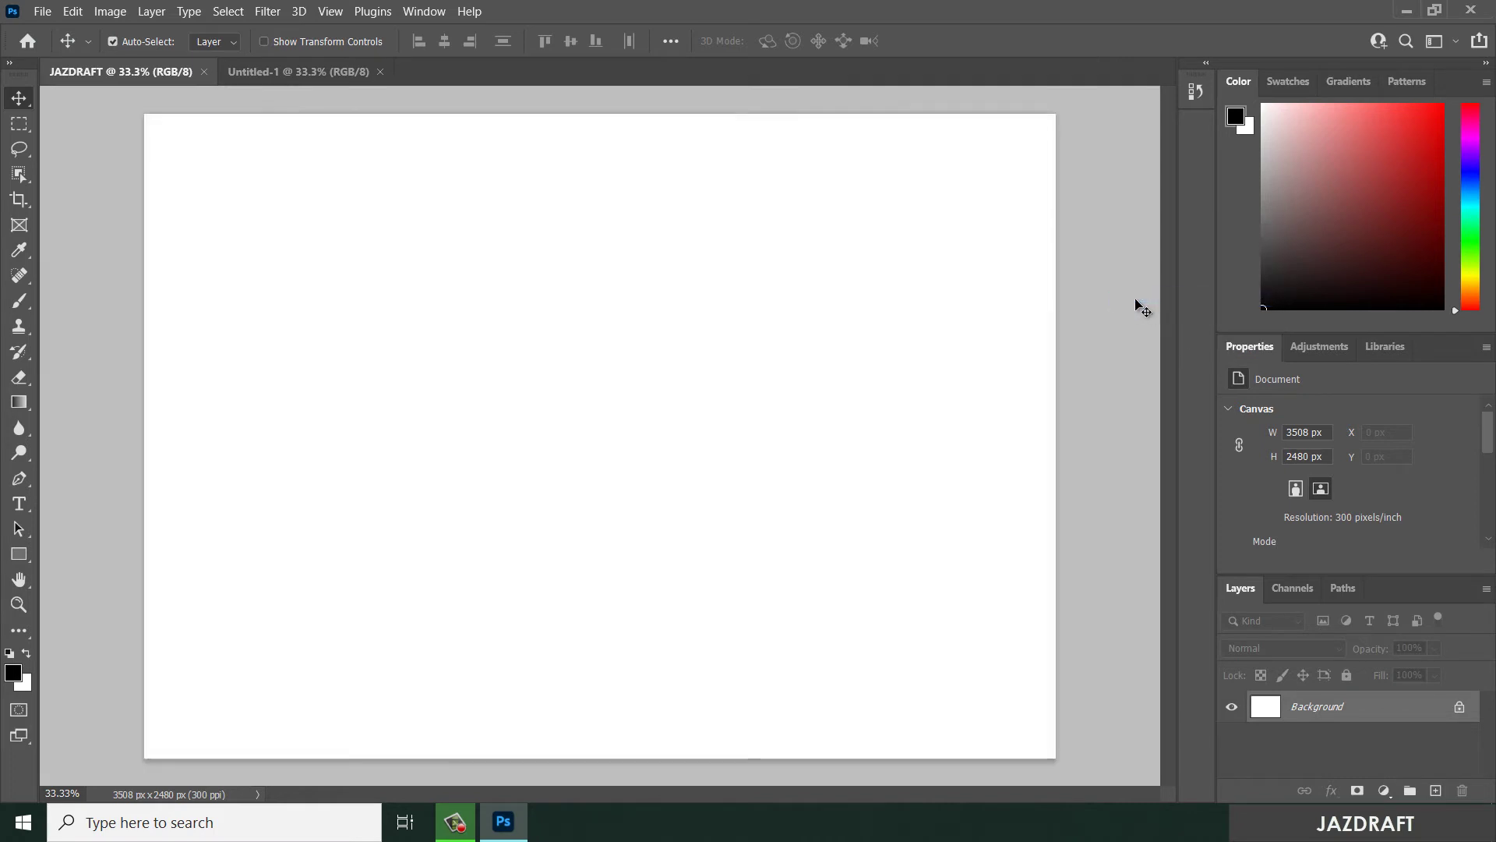
Switch the area around the canvas to the Custom color.
{"action": "right_click", "coordinate": [1119, 279]}
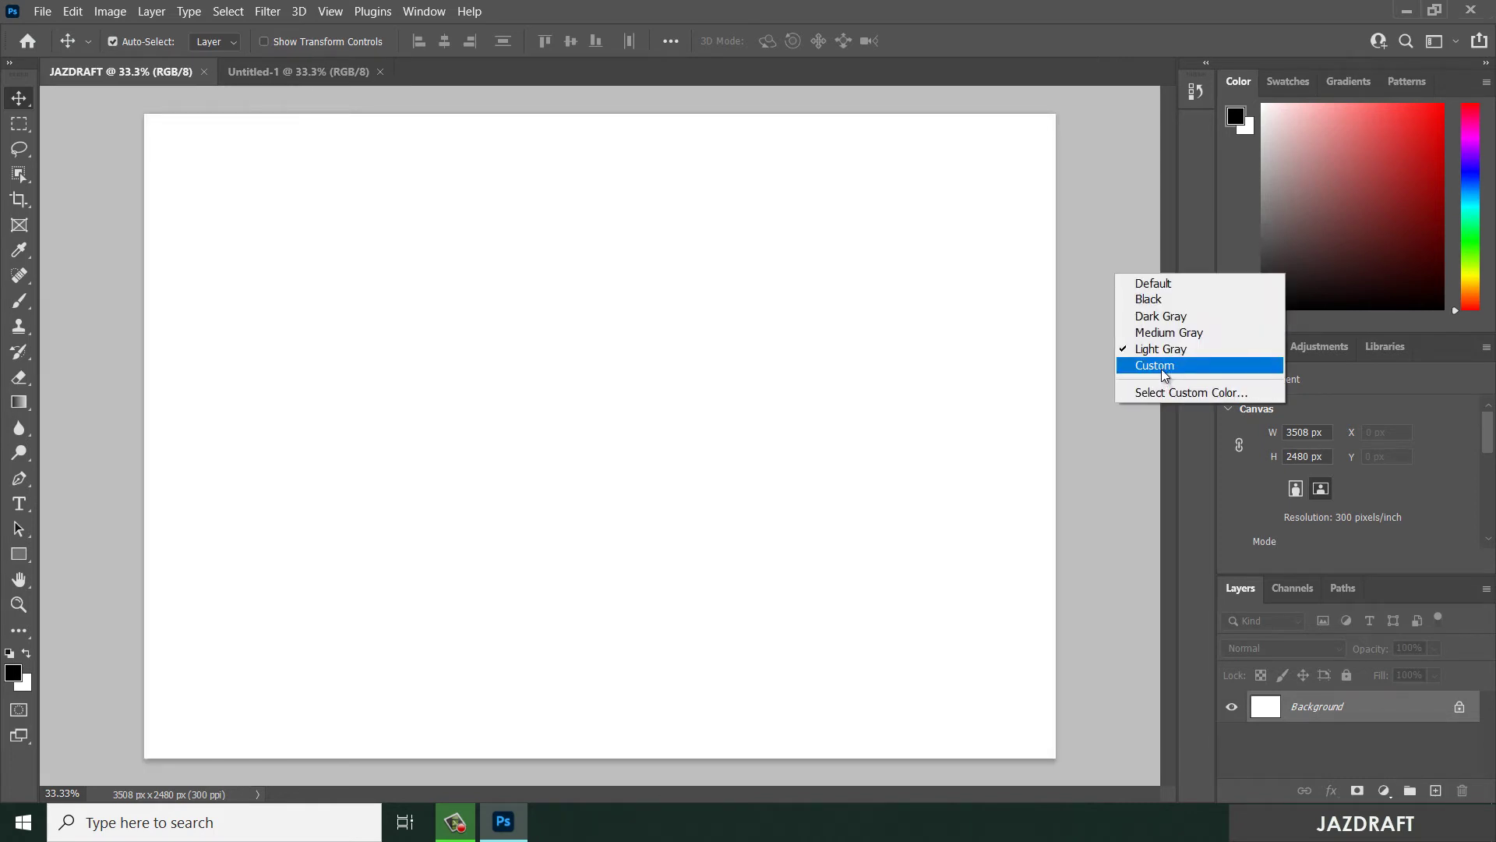
{"action": "right_click", "coordinate": [1082, 243]}
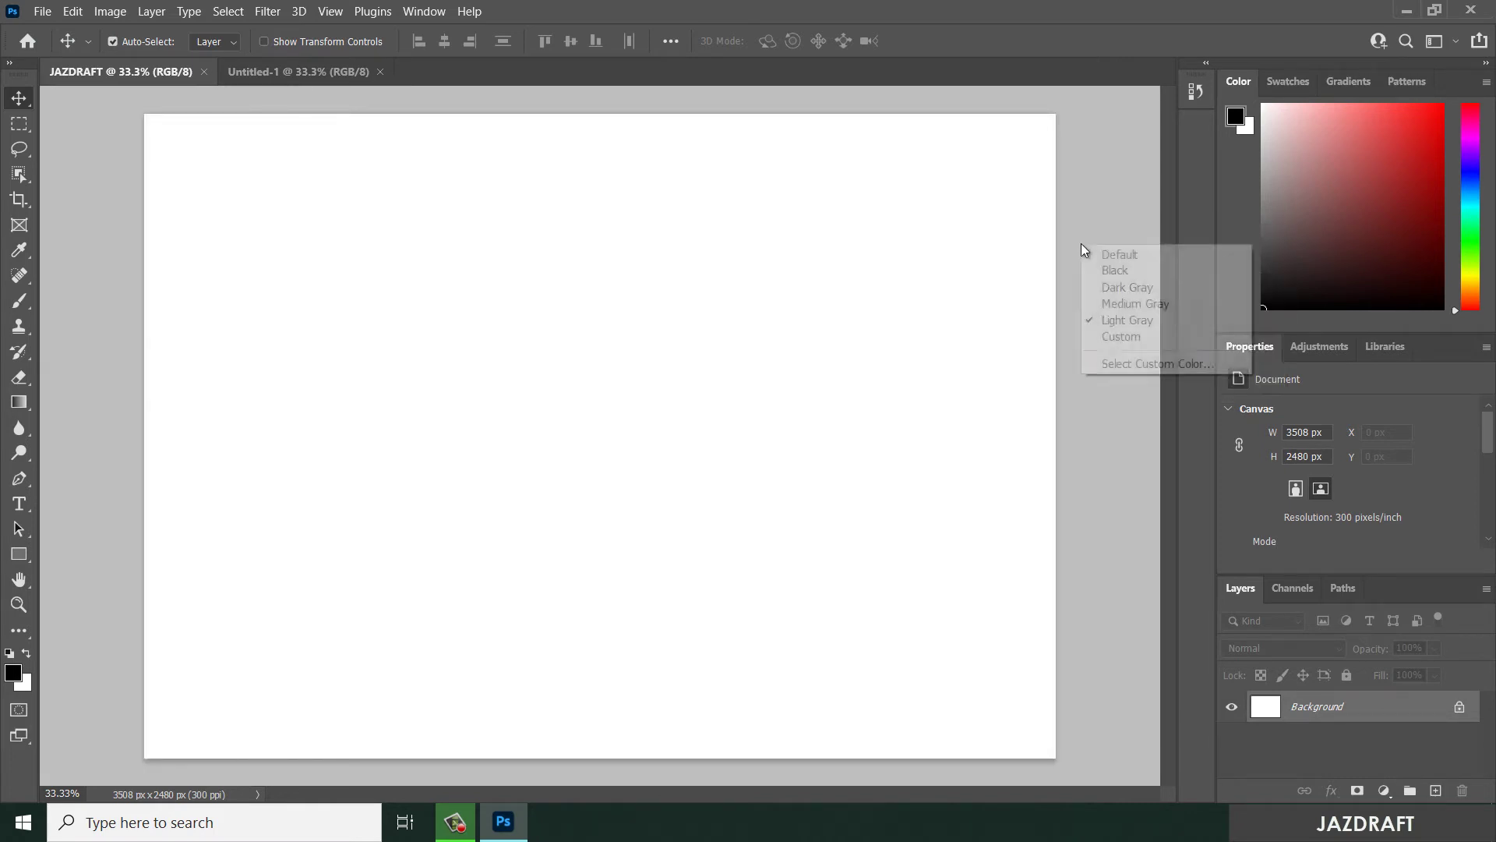
{"action": "left_click", "coordinate": [1125, 339]}
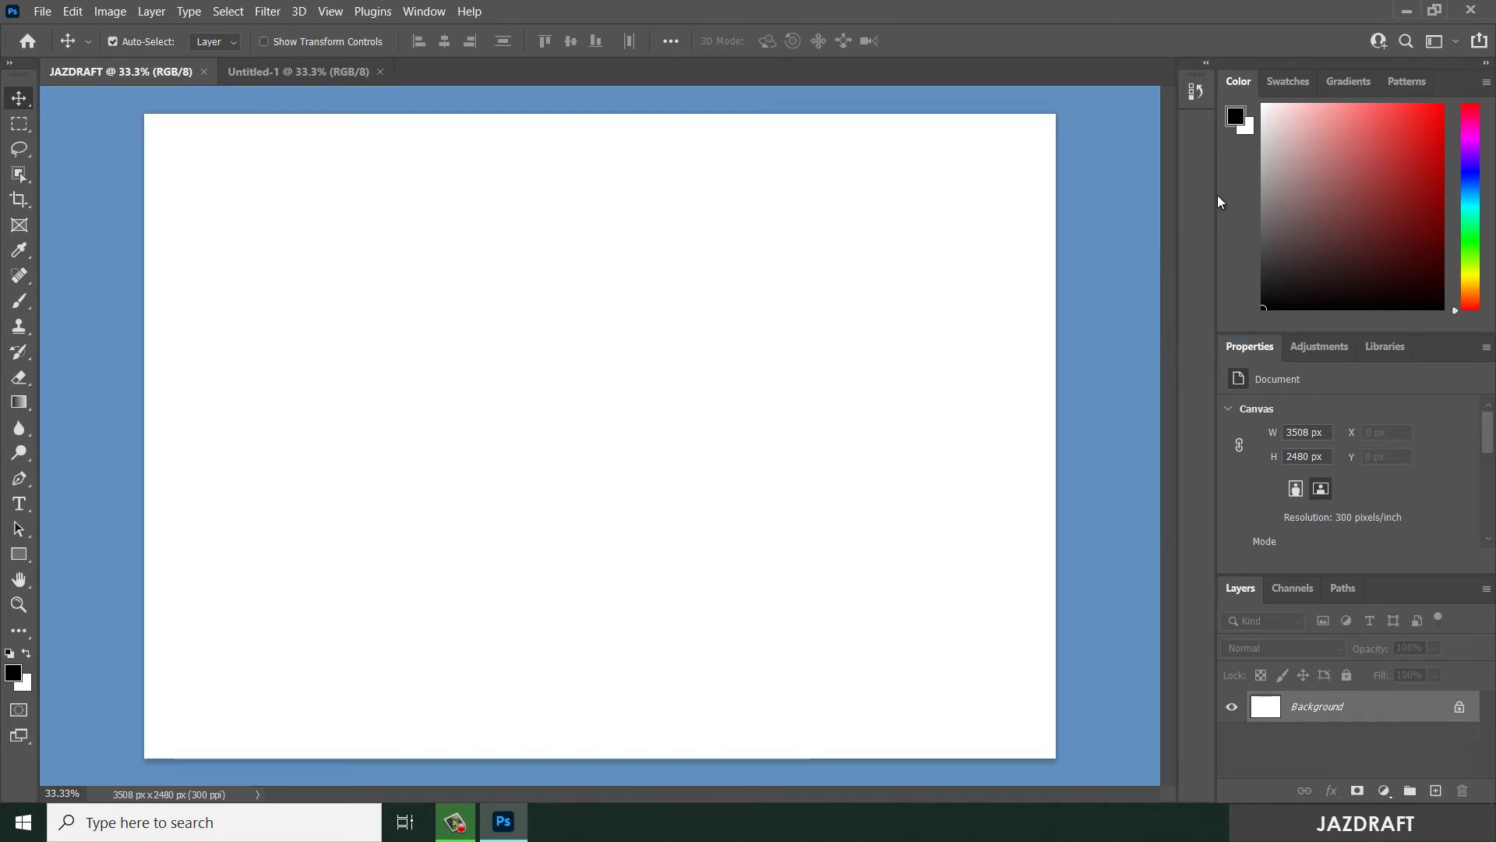
Set the custom color of the area around the canvas to bright green, hex 1eff00.
{"action": "right_click", "coordinate": [1100, 312]}
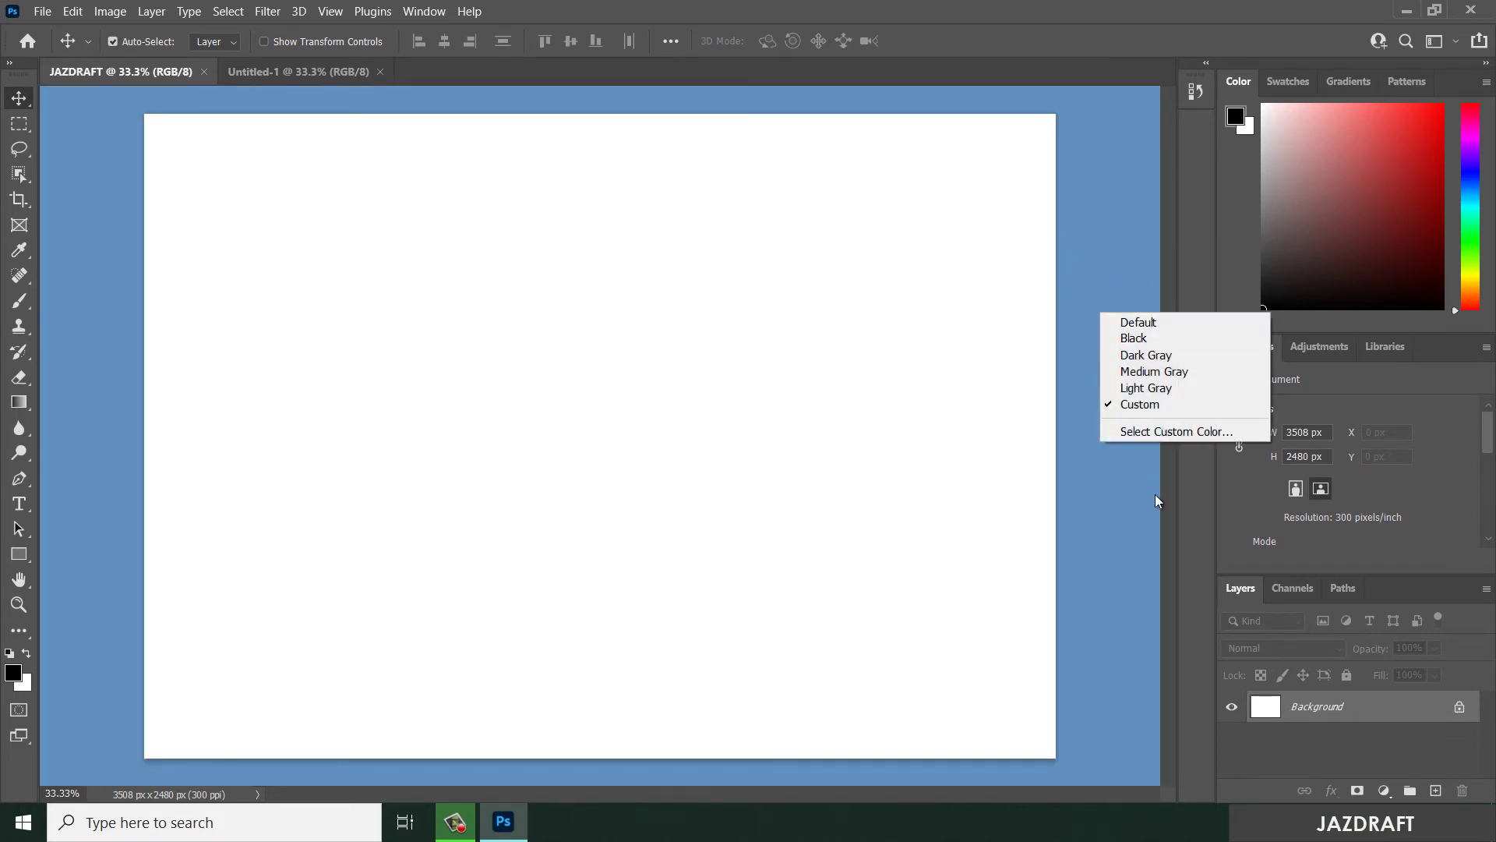
{"action": "left_click", "coordinate": [1145, 434]}
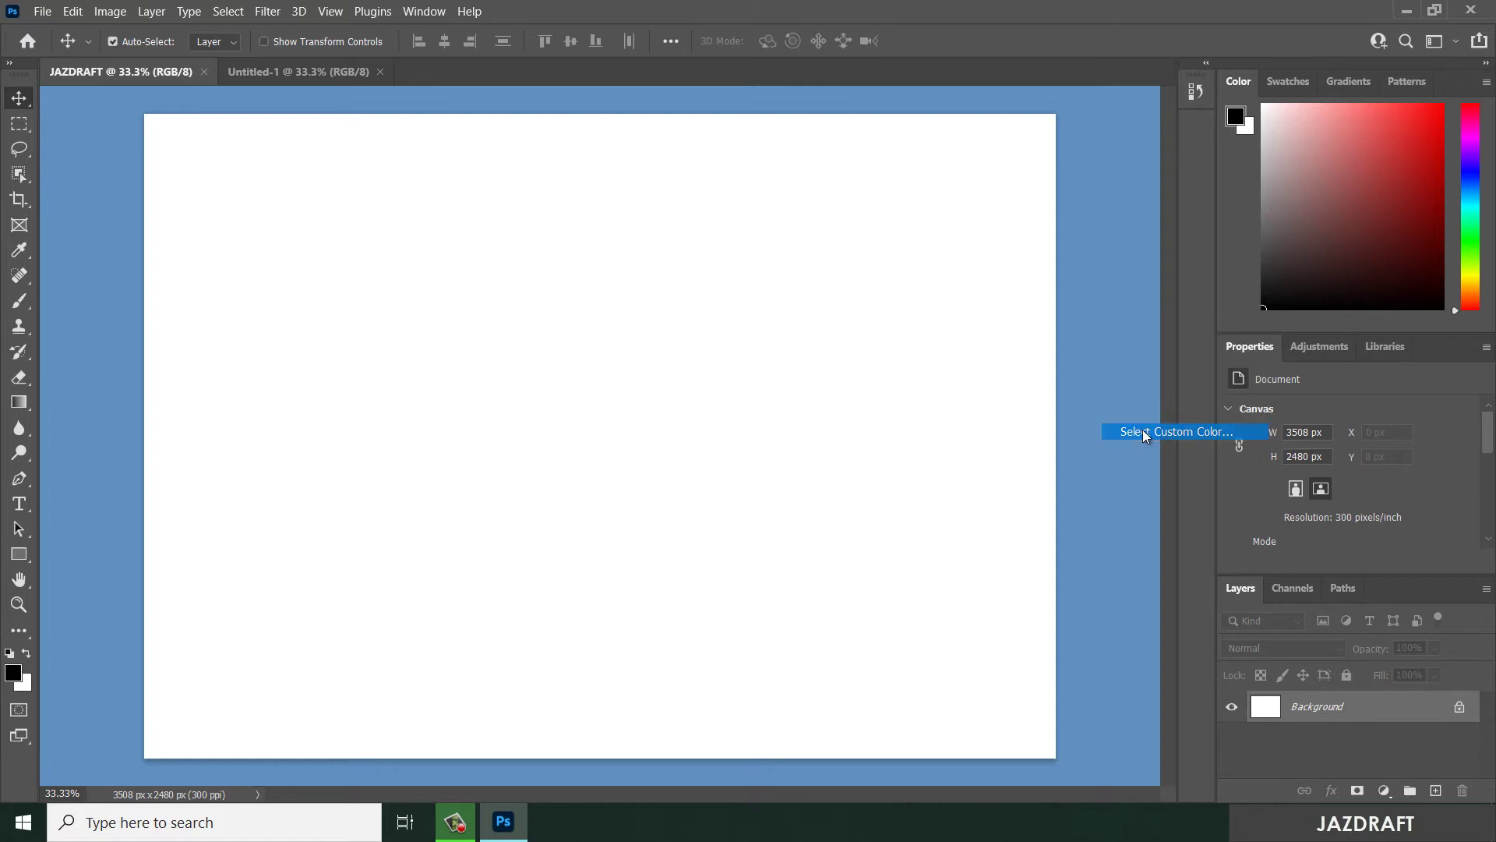
{"action": "left_click_drag", "start_coordinate": [760, 409], "coordinate": [764, 475]}
{"action": "left_click", "coordinate": [767, 335]}
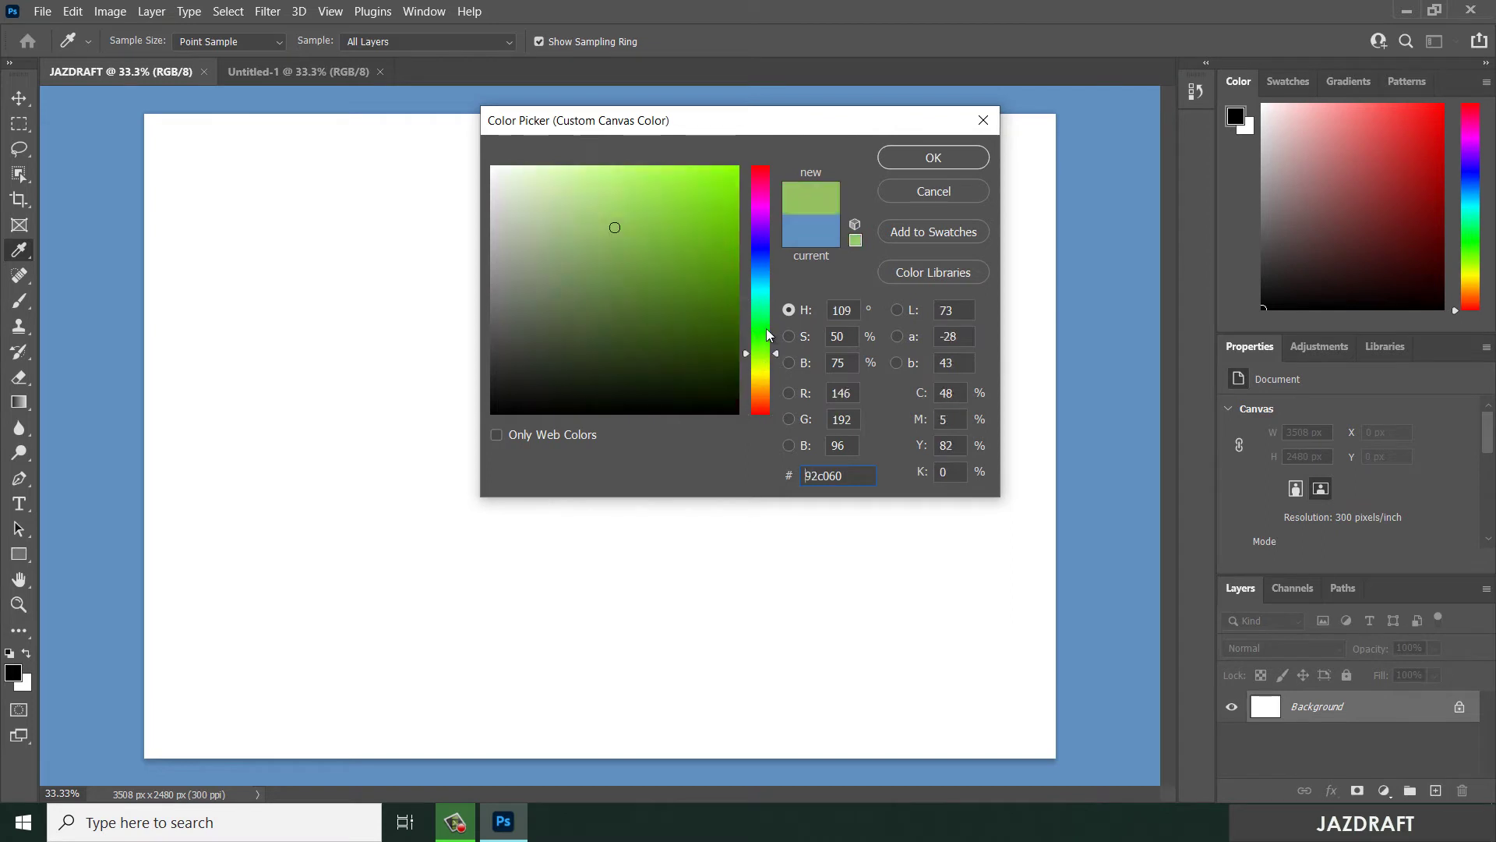
{"action": "left_click_drag", "start_coordinate": [713, 204], "coordinate": [741, 164]}
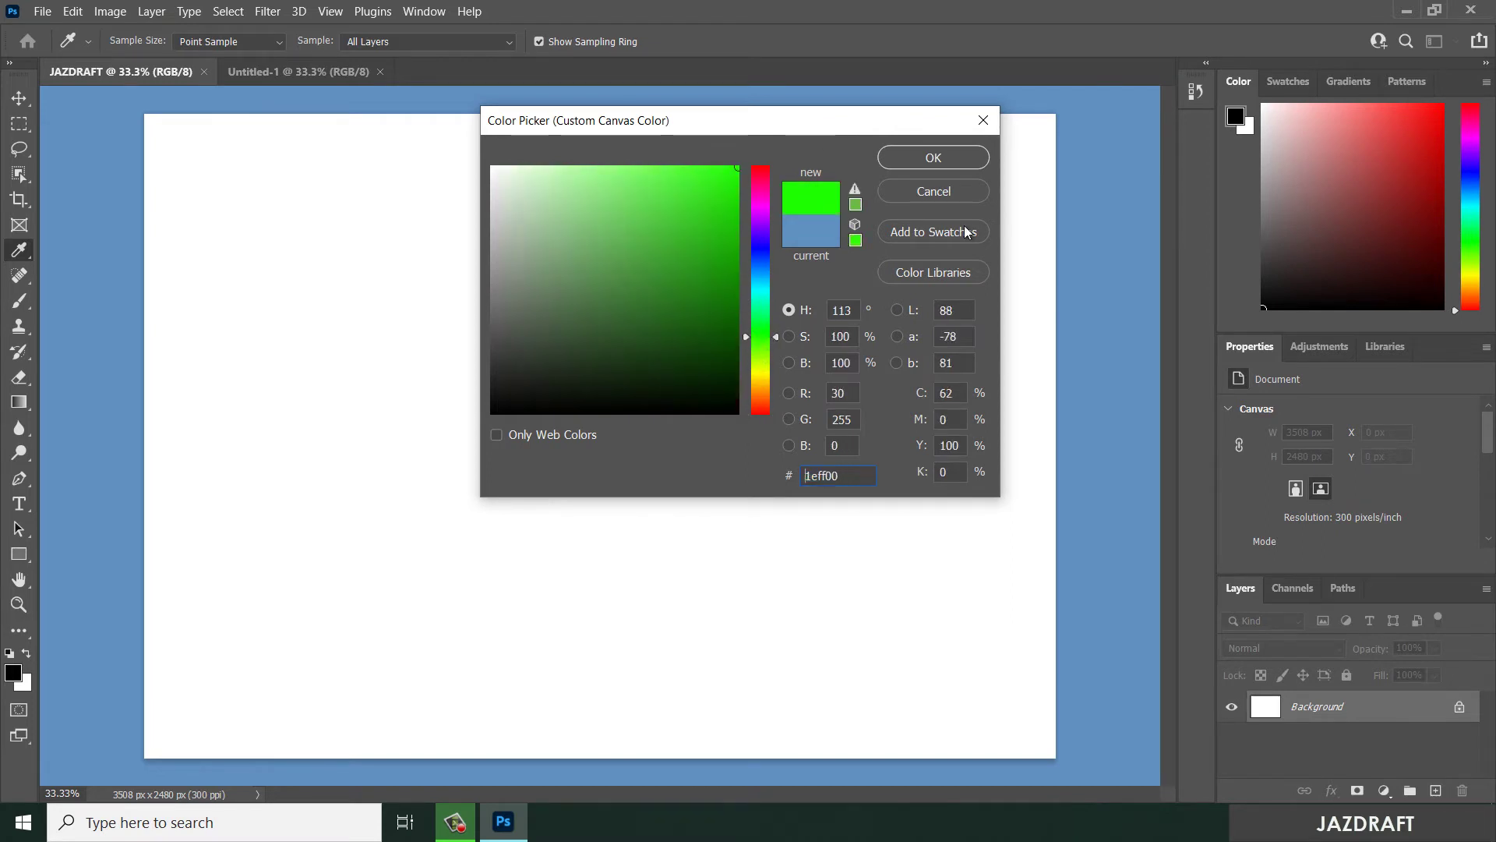
{"action": "left_click", "coordinate": [917, 165]}
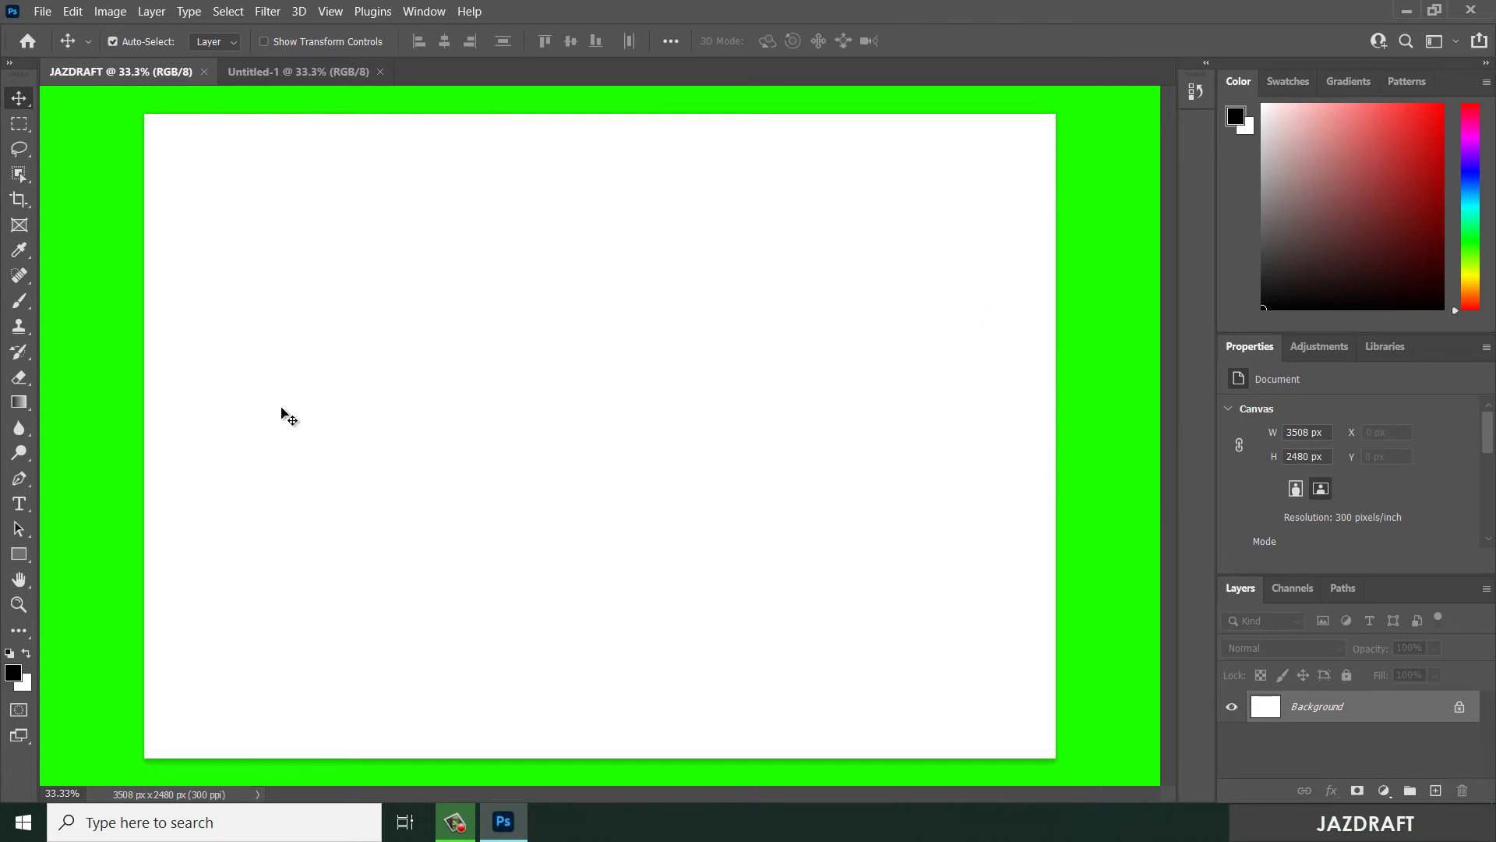
Set the area around the canvas back to the Default color with the Move tool active.
{"action": "right_click", "coordinate": [1086, 205]}
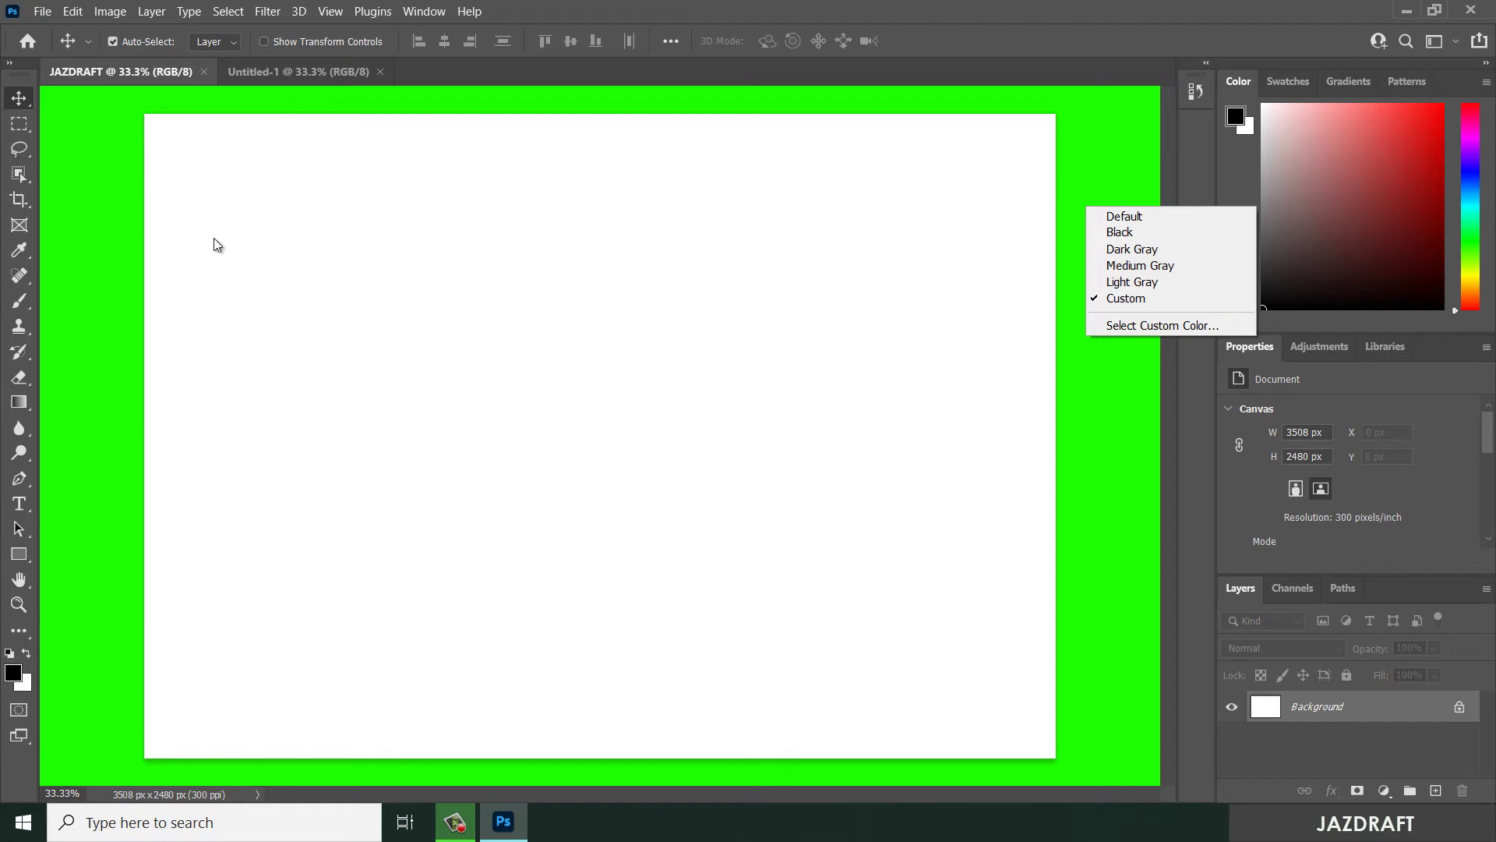
{"action": "left_click", "coordinate": [21, 227]}
{"action": "right_click", "coordinate": [86, 241]}
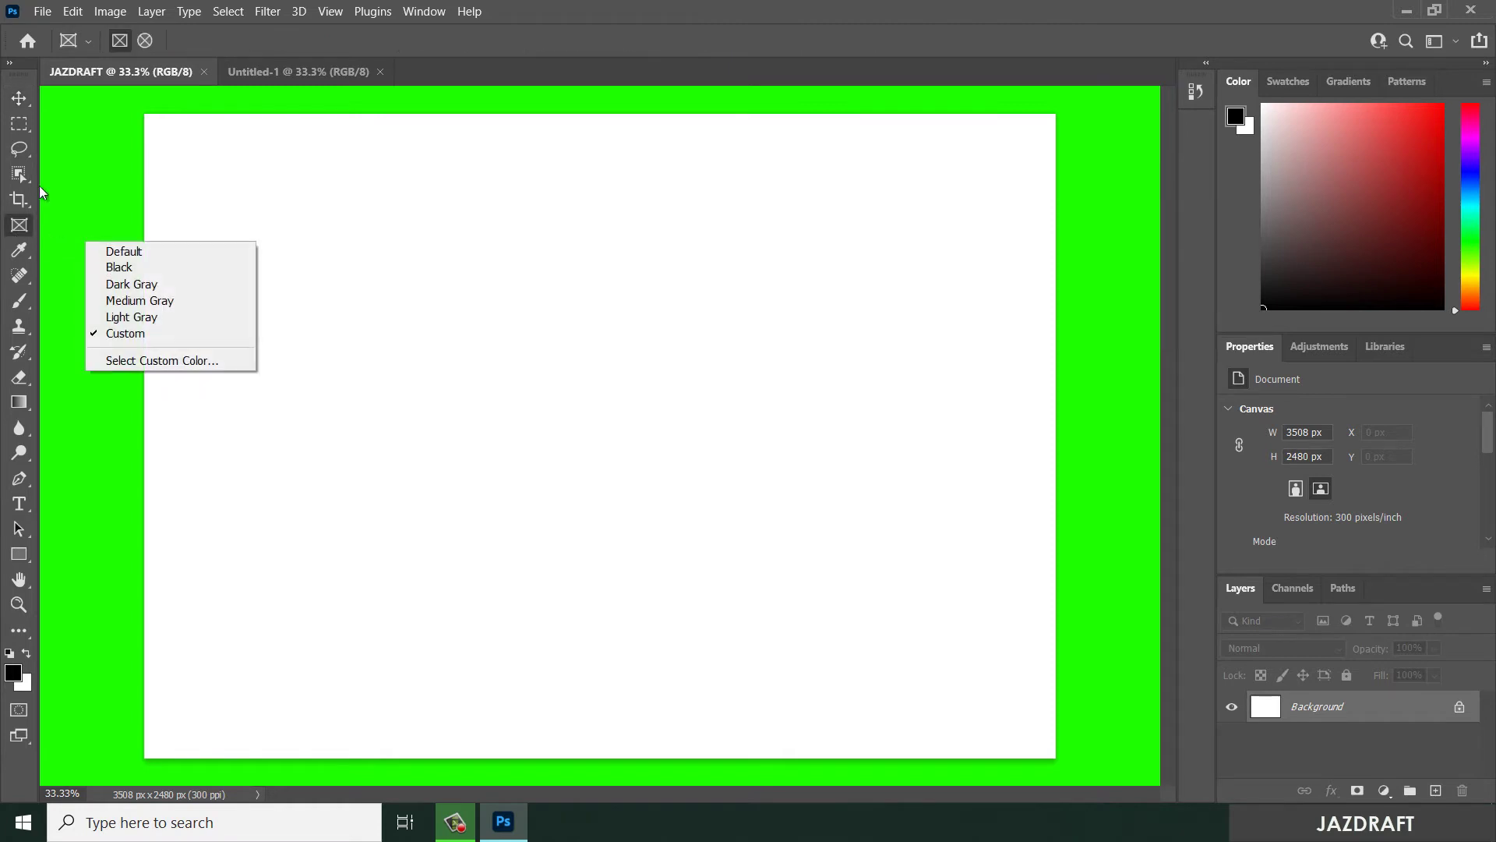
{"action": "left_click", "coordinate": [23, 99]}
{"action": "left_click", "coordinate": [19, 99]}
{"action": "right_click", "coordinate": [101, 224]}
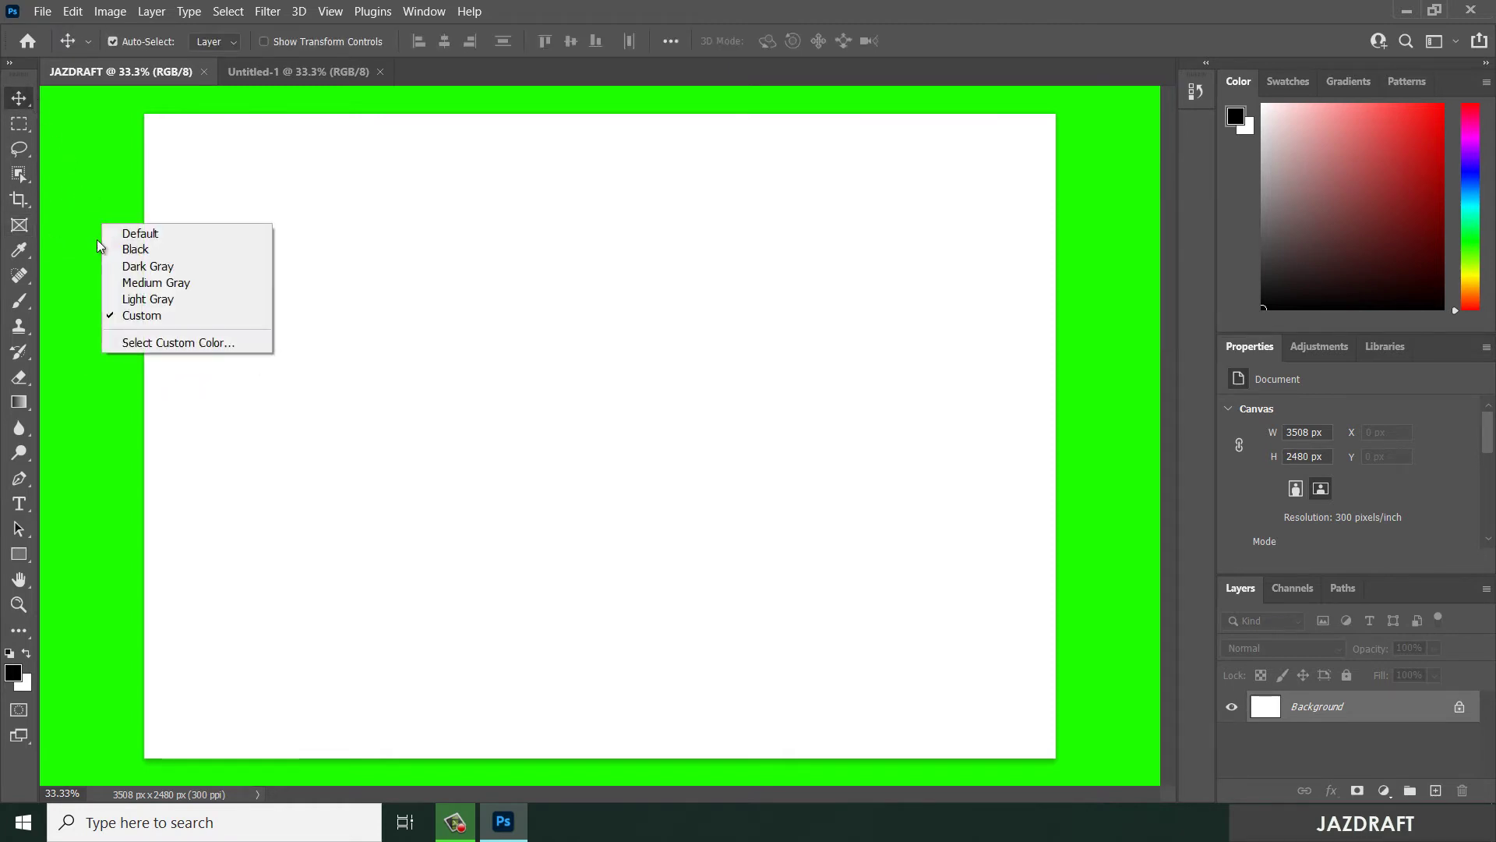
{"action": "left_click", "coordinate": [140, 233]}
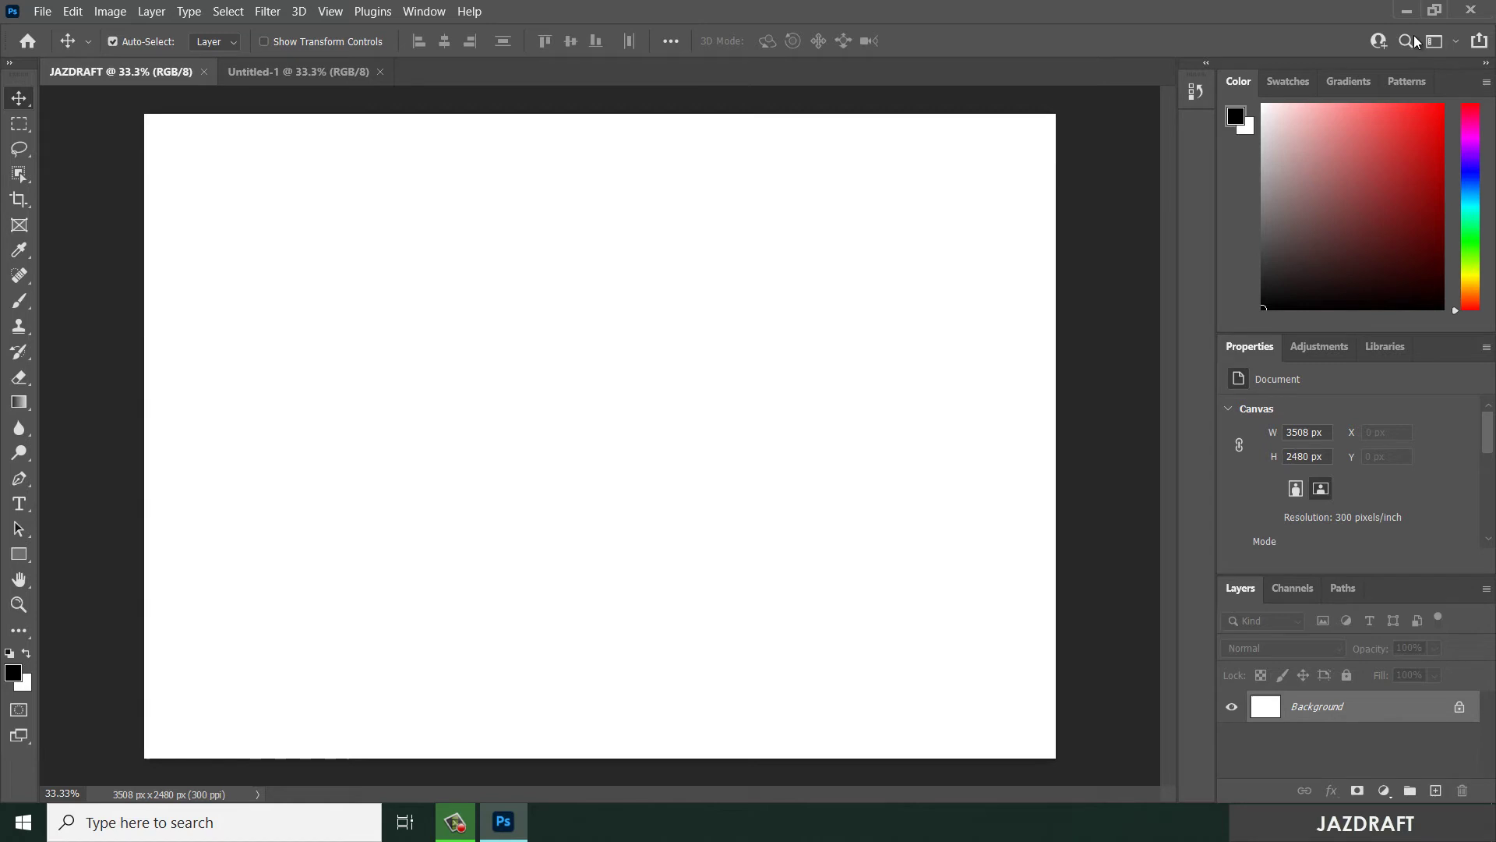
Try the 3D, Graphic and Web, Motion, Painting and Photography workspaces in turn and return to Essentials.
{"action": "left_click", "coordinate": [1456, 40]}
{"action": "left_click", "coordinate": [1457, 42]}
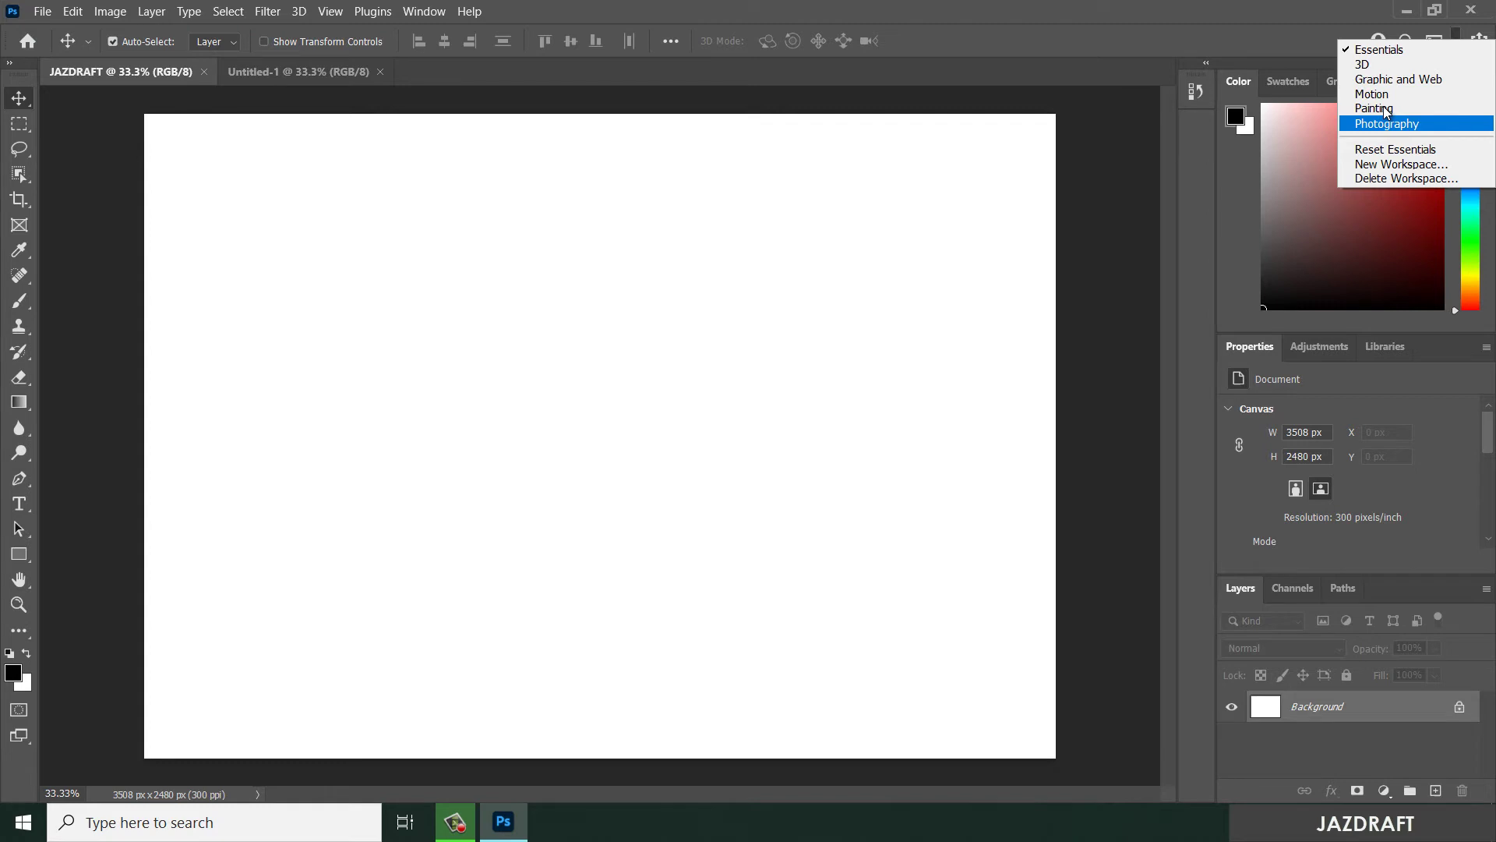
{"action": "left_click", "coordinate": [1394, 66]}
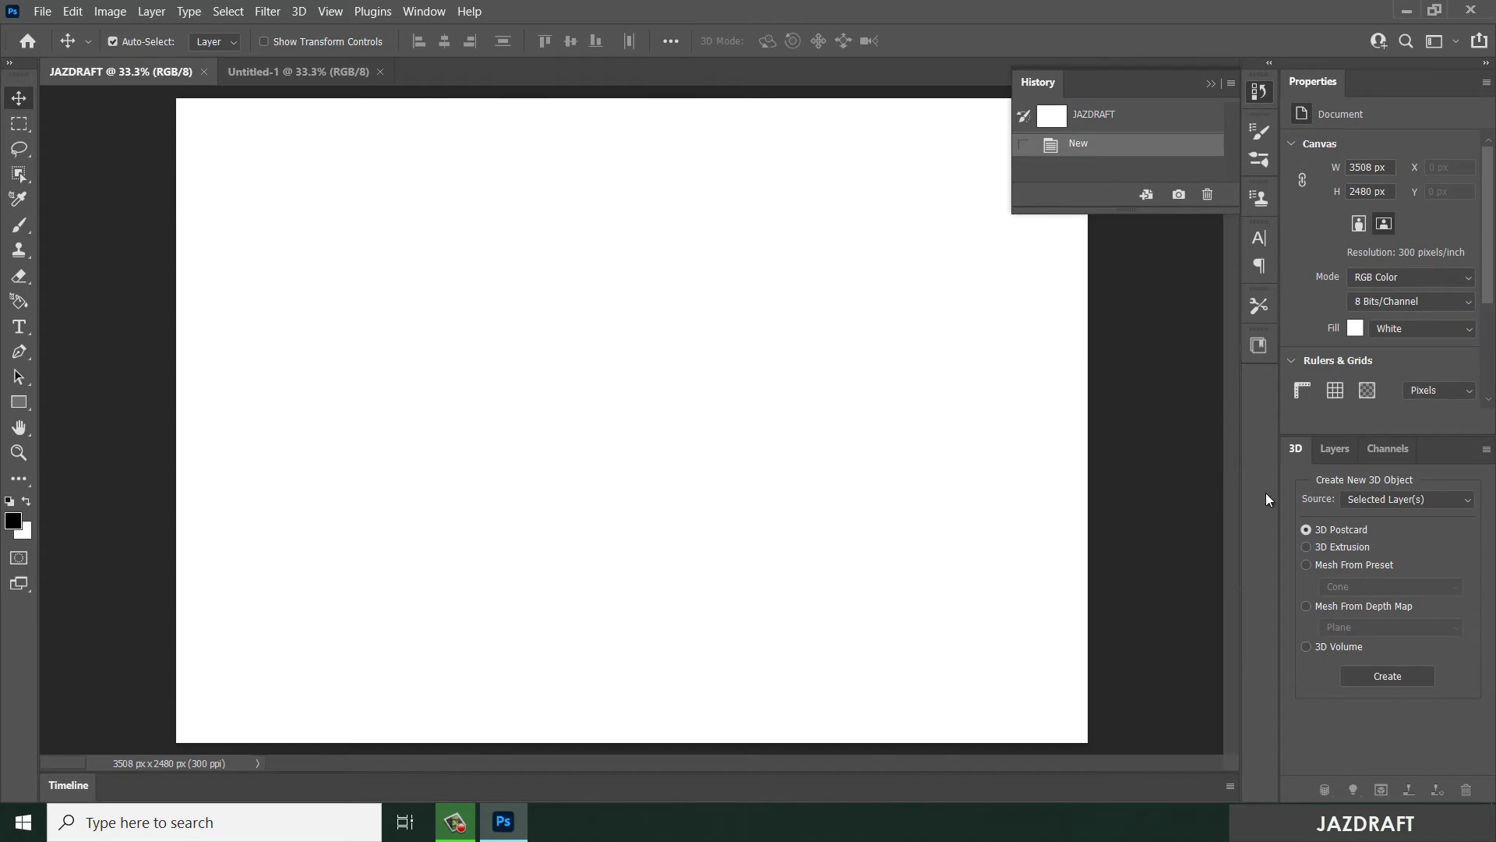
{"action": "left_click", "coordinate": [1456, 40]}
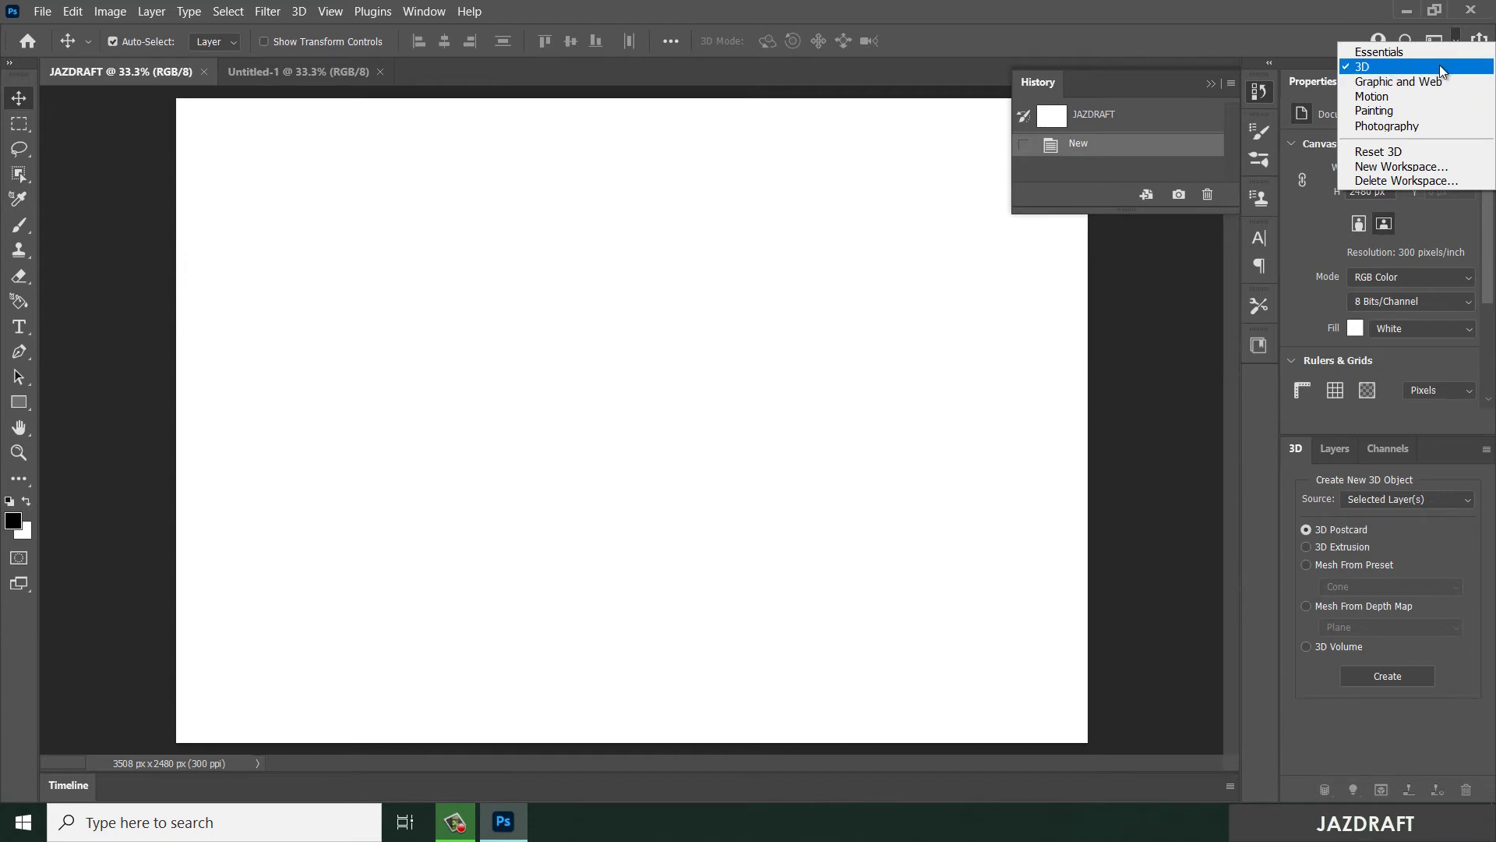
{"action": "left_click", "coordinate": [1387, 82]}
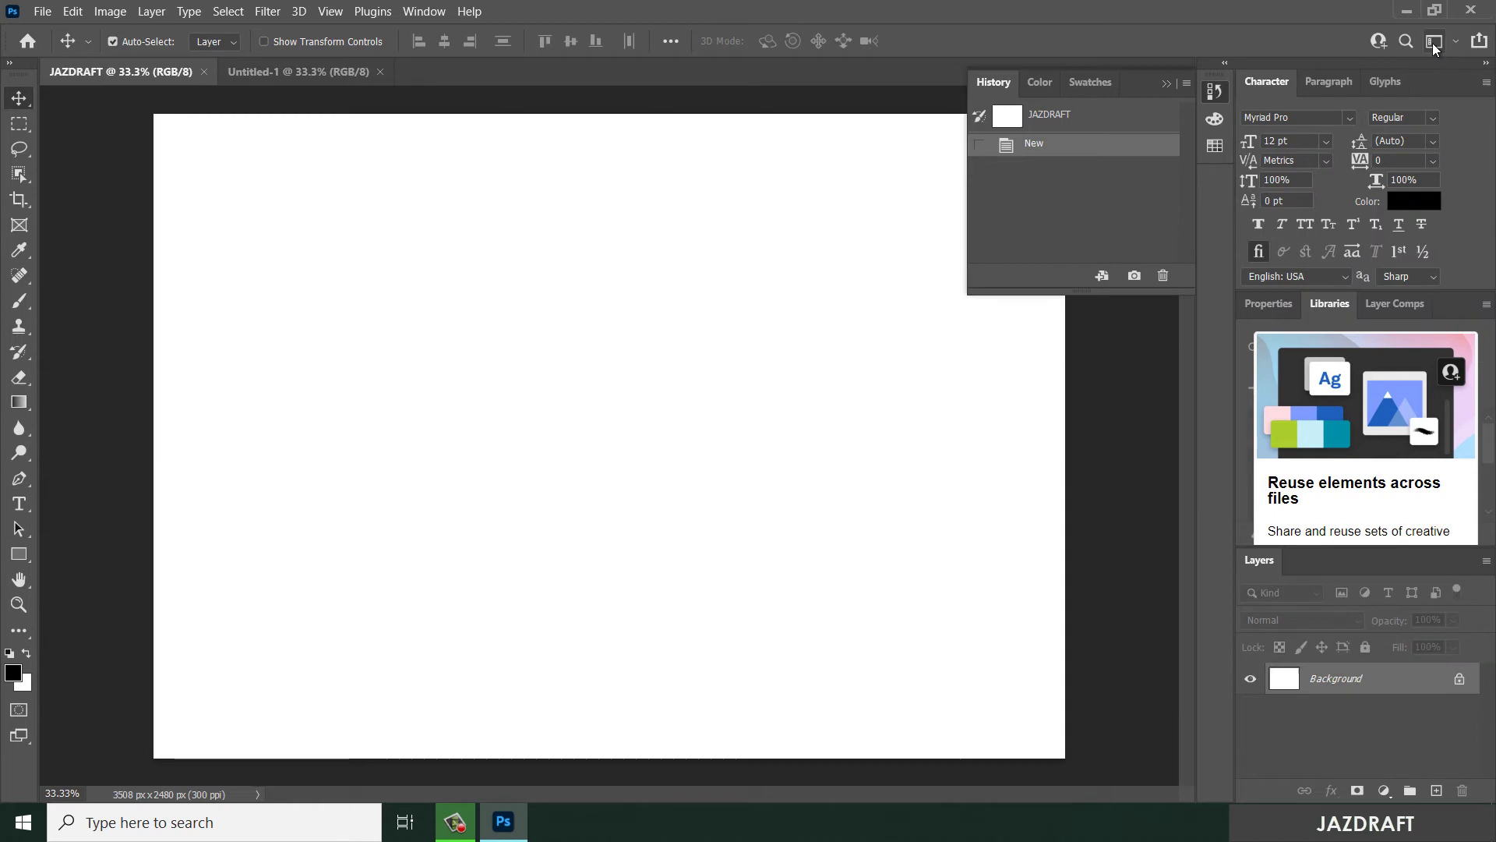
{"action": "left_click", "coordinate": [1443, 41]}
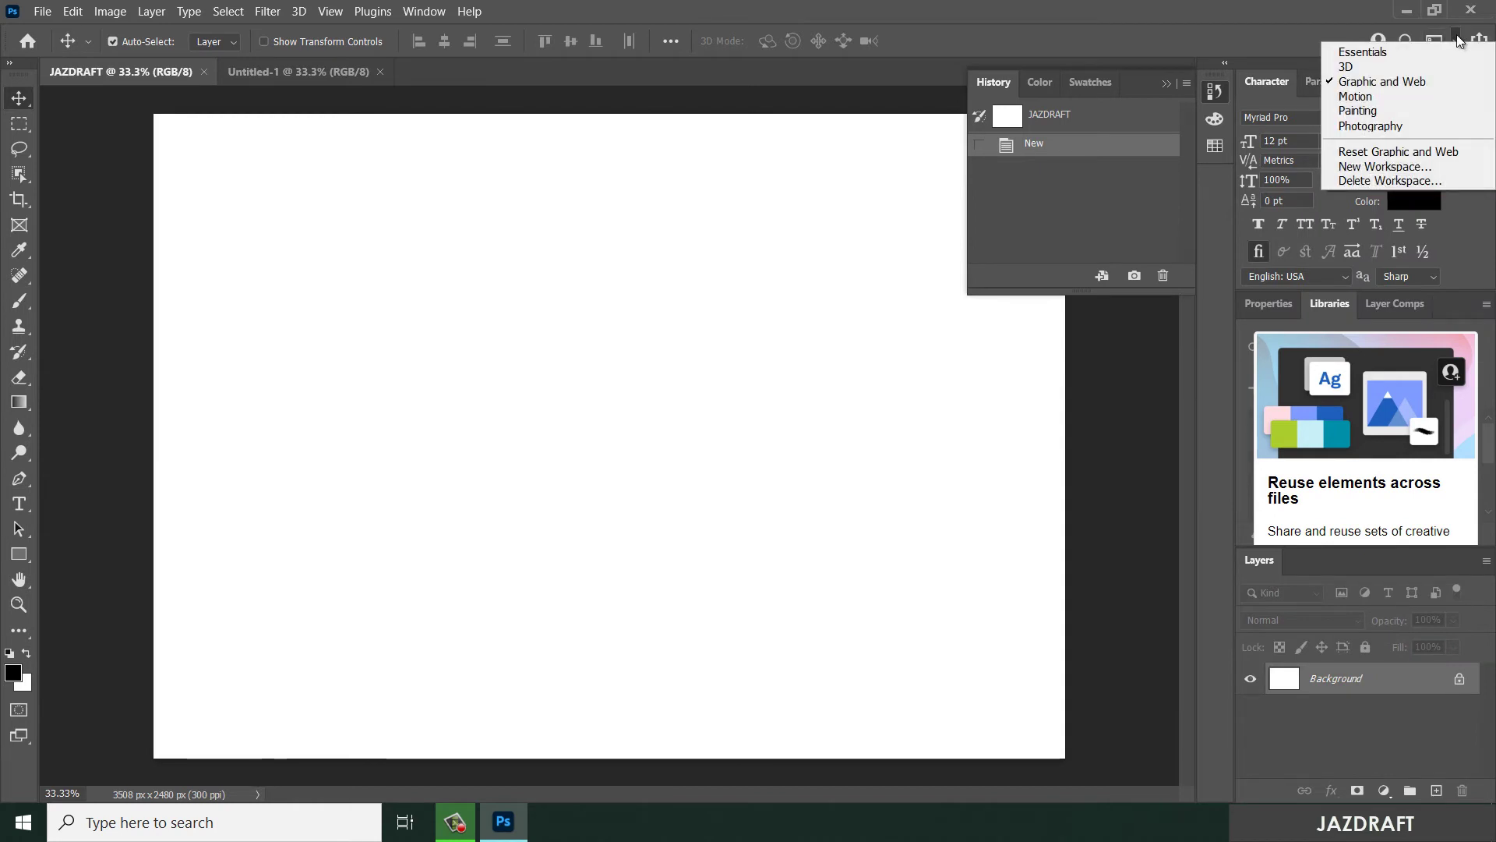
{"action": "left_click", "coordinate": [1356, 96]}
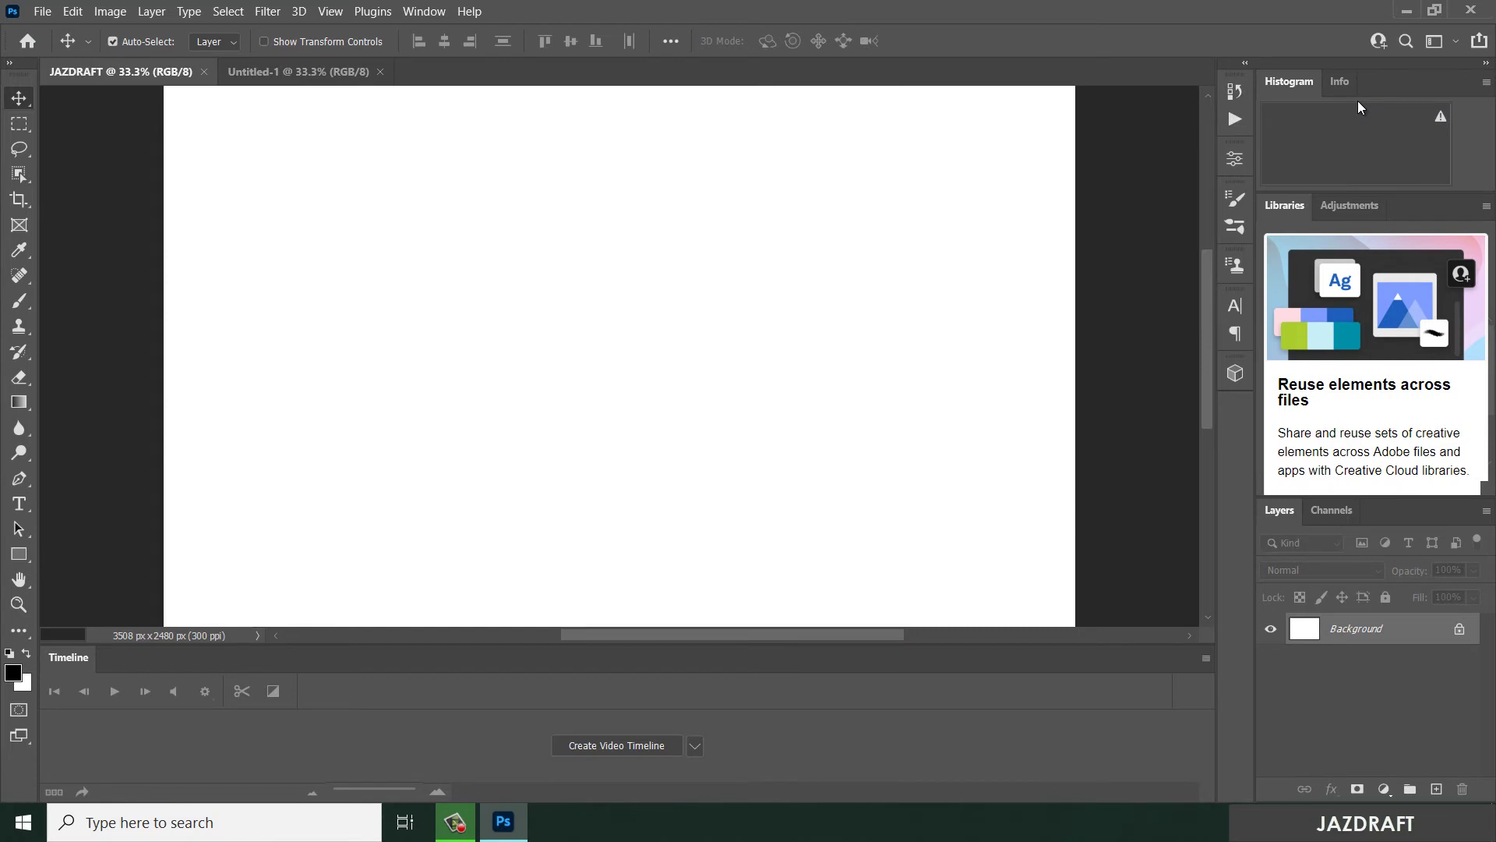
{"action": "left_click", "coordinate": [1447, 42]}
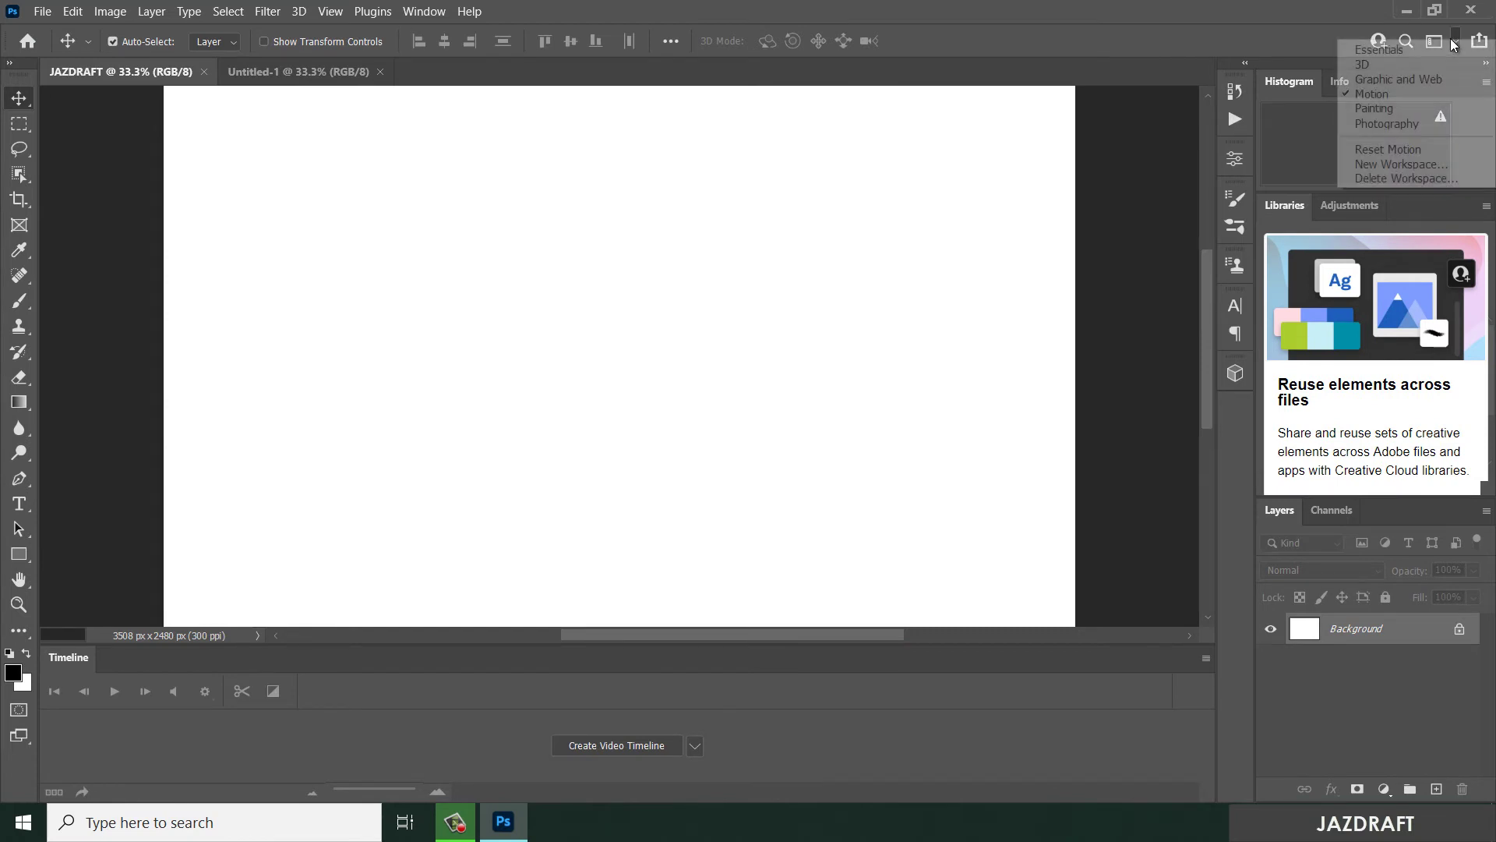
{"action": "left_click", "coordinate": [1377, 108]}
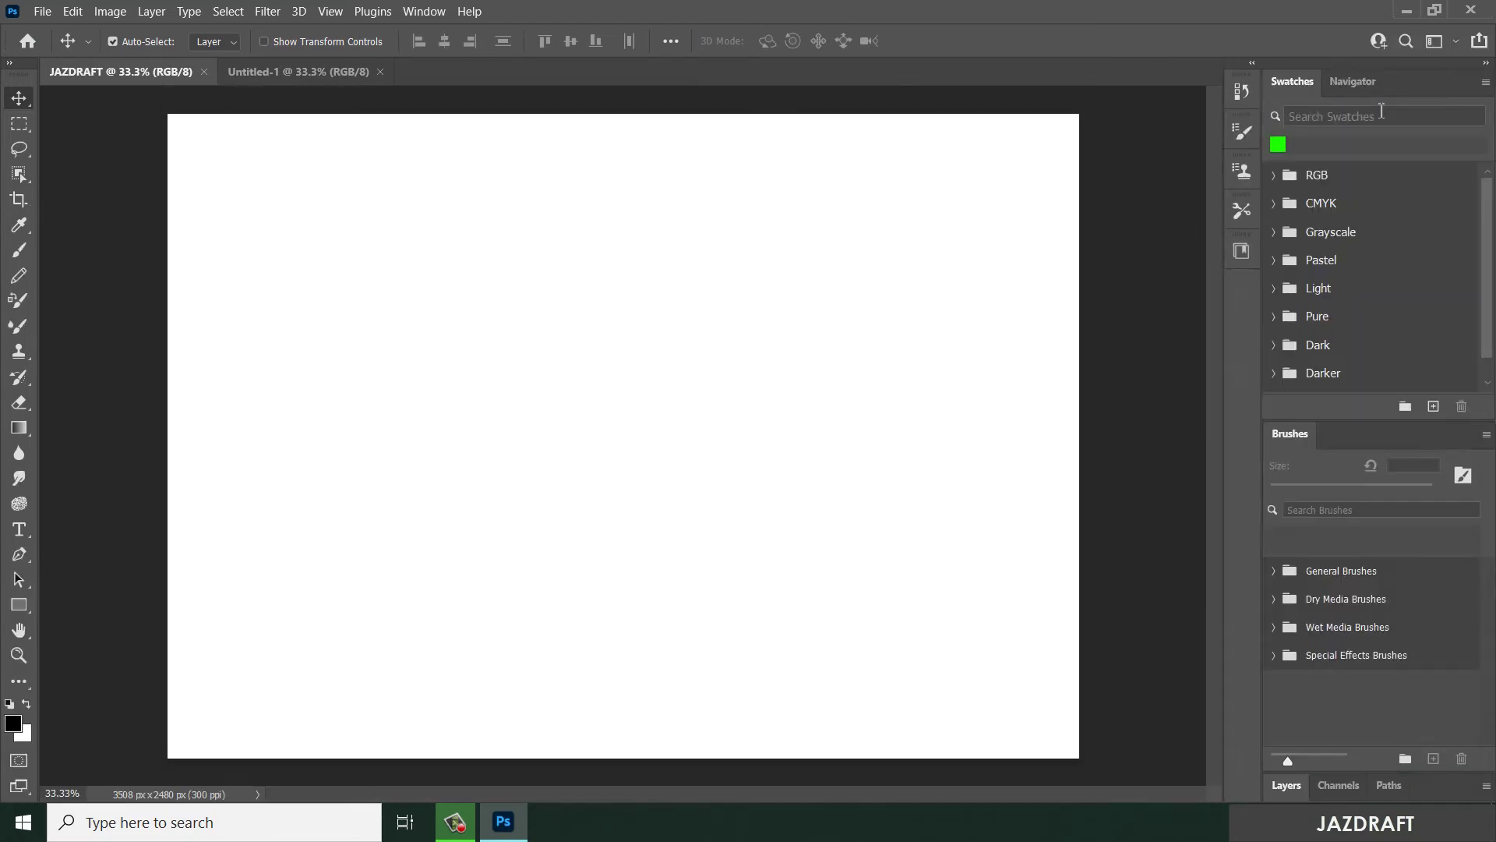
{"action": "left_click", "coordinate": [1447, 40]}
{"action": "left_click", "coordinate": [1431, 126]}
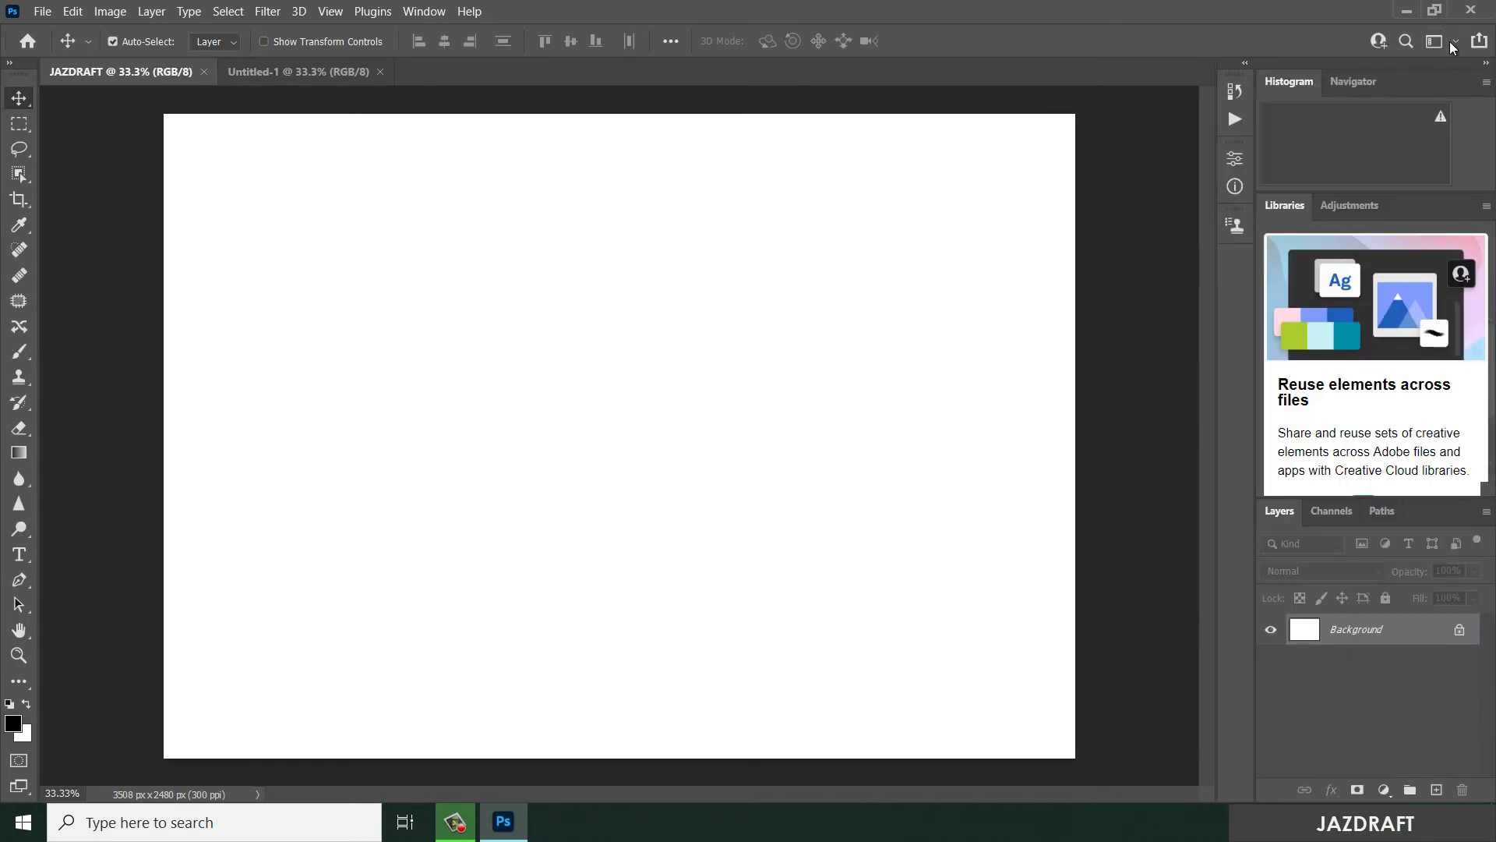
{"action": "left_click", "coordinate": [1453, 42]}
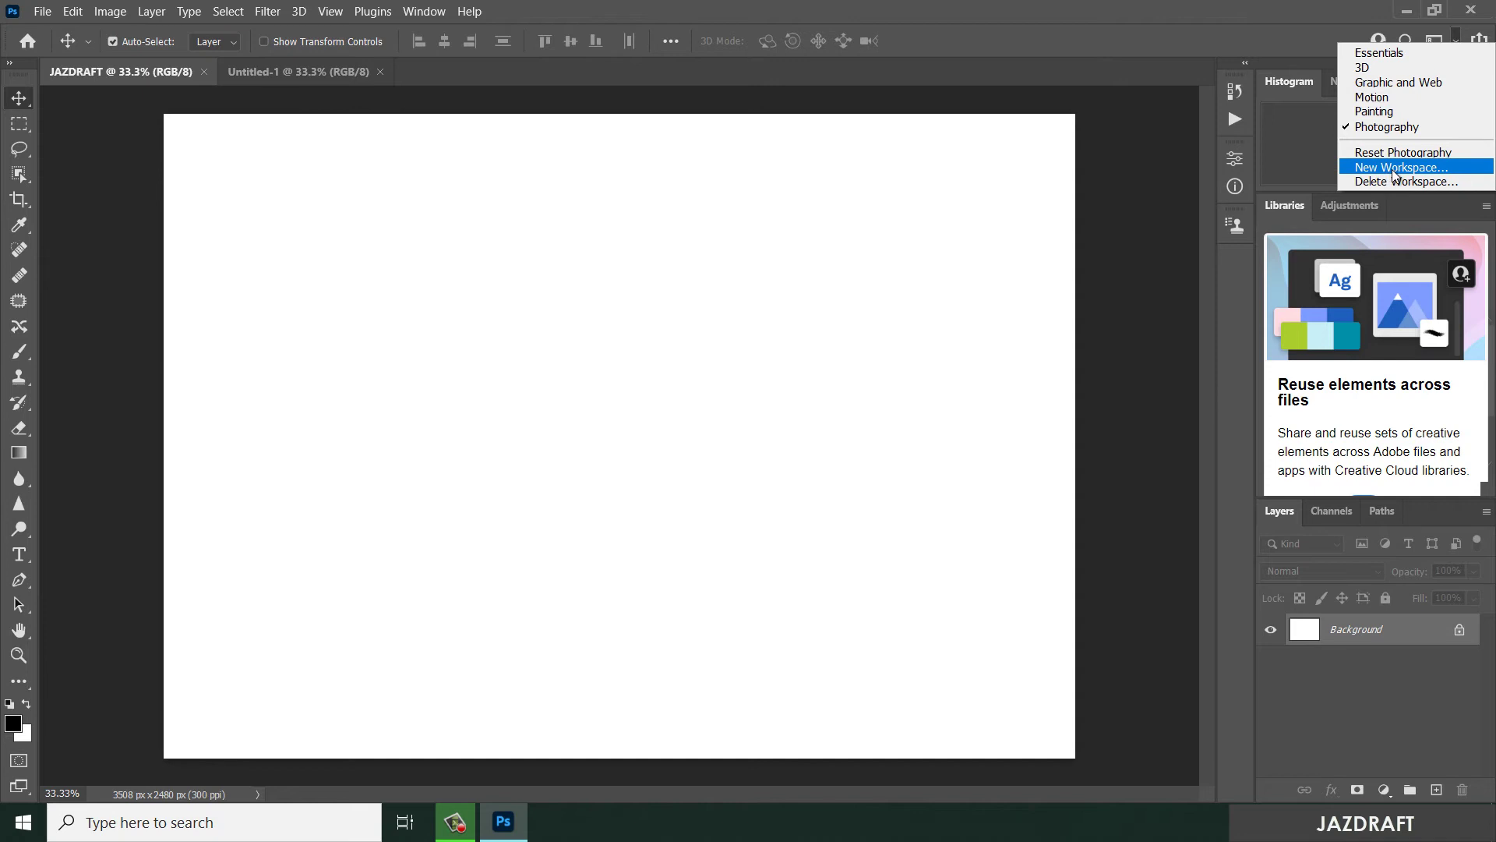
{"action": "left_click", "coordinate": [1369, 52]}
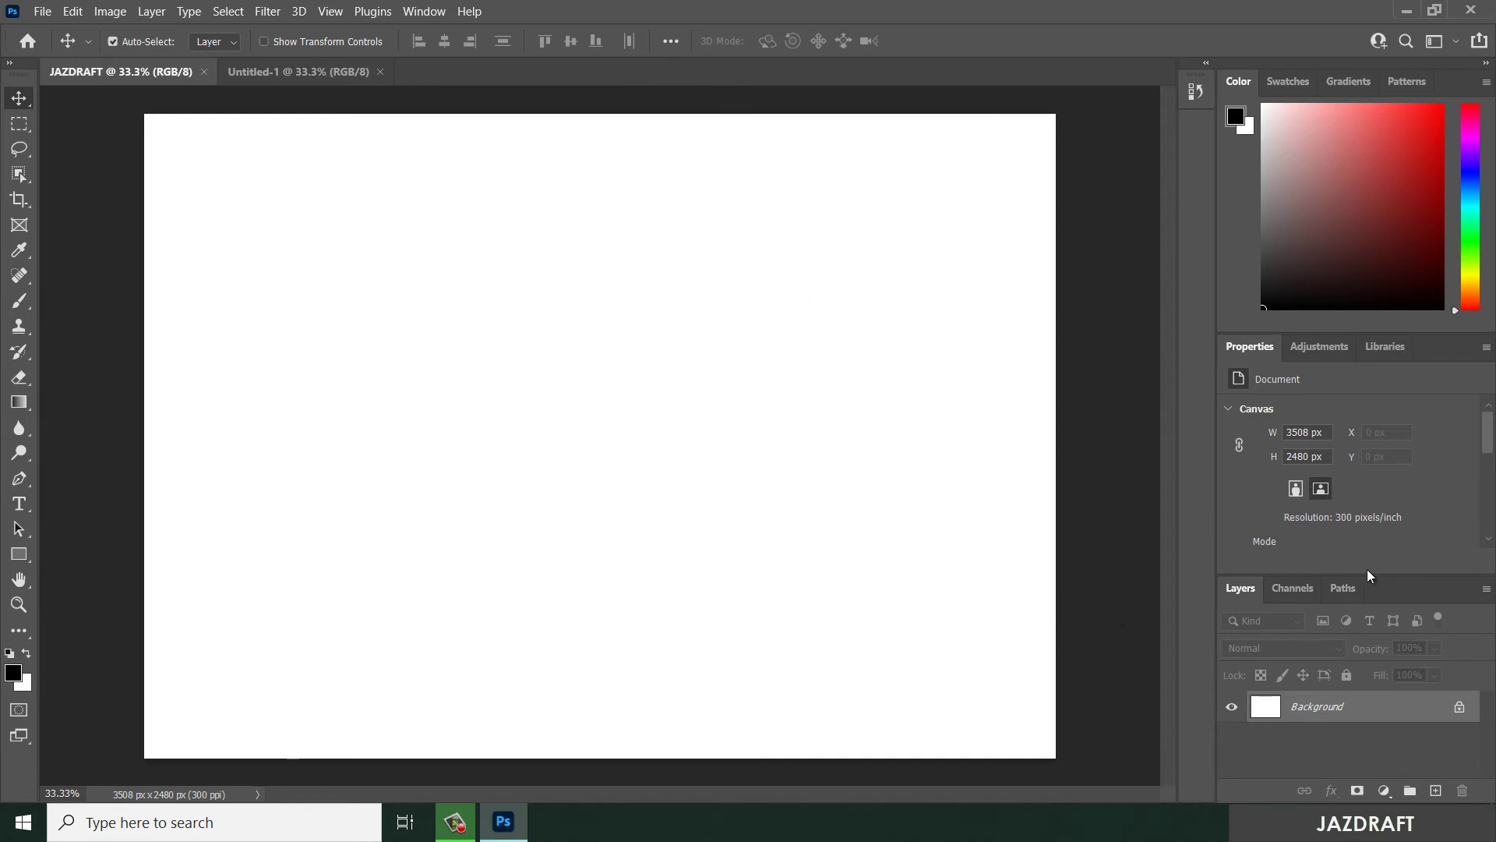
Extend the Layers panel upward by shrinking the Color panel, and save the layout as a new workspace named JAZDRAFT Workspace.
{"action": "left_click_drag", "start_coordinate": [1422, 572], "coordinate": [1446, 345]}
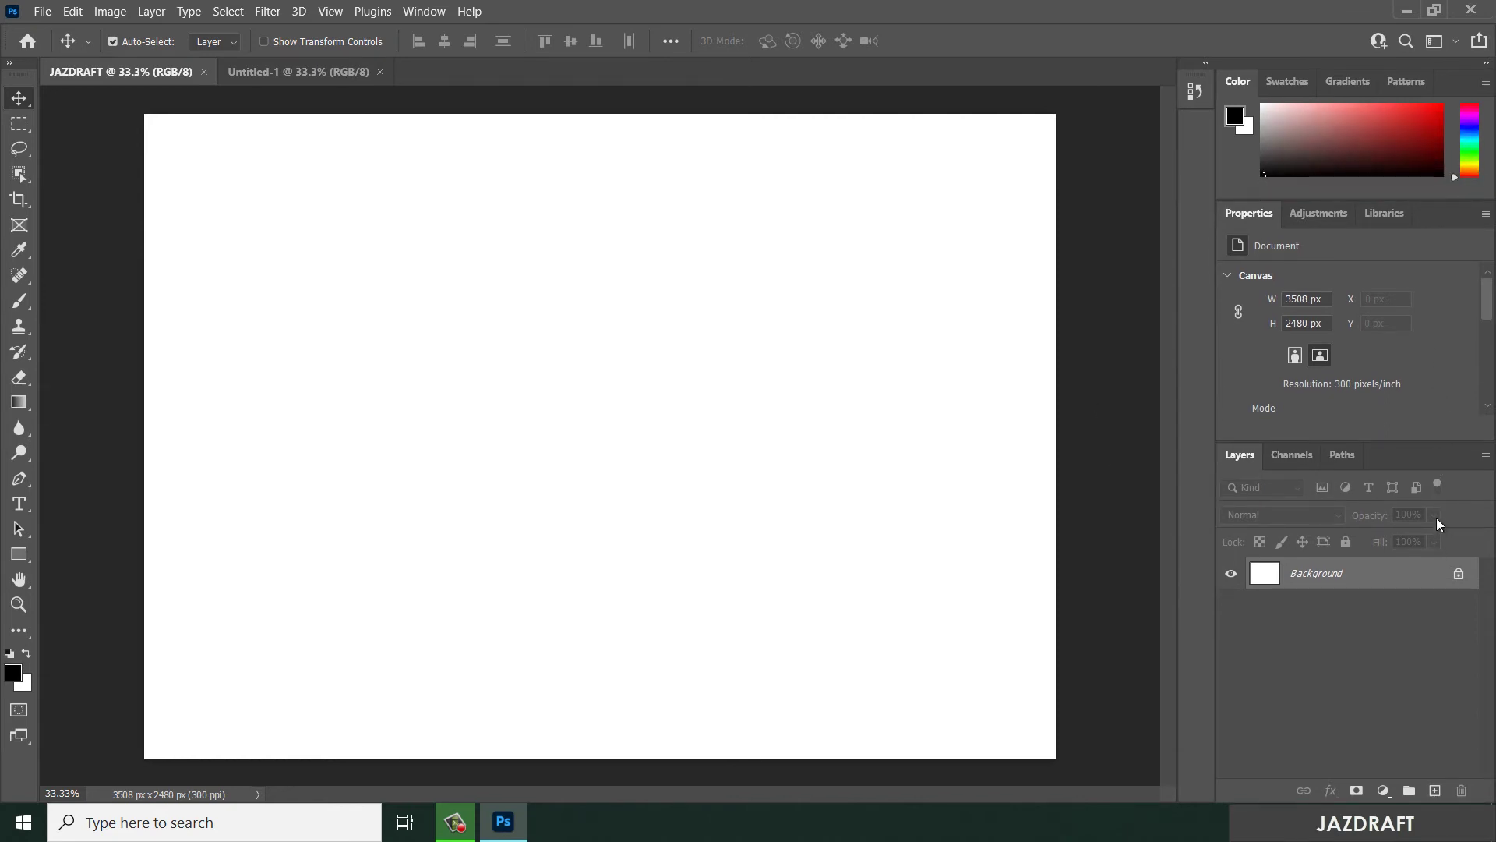
{"action": "mouse_move", "coordinate": [1446, 445]}
{"action": "left_mouse_down"}
{"action": "mouse_move", "coordinate": [1434, 578]}
{"action": "mouse_move", "coordinate": [1440, 446]}
{"action": "mouse_move", "coordinate": [1419, 587]}
{"action": "mouse_move", "coordinate": [1422, 452]}
{"action": "left_mouse_up"}
{"action": "left_click", "coordinate": [1455, 36]}
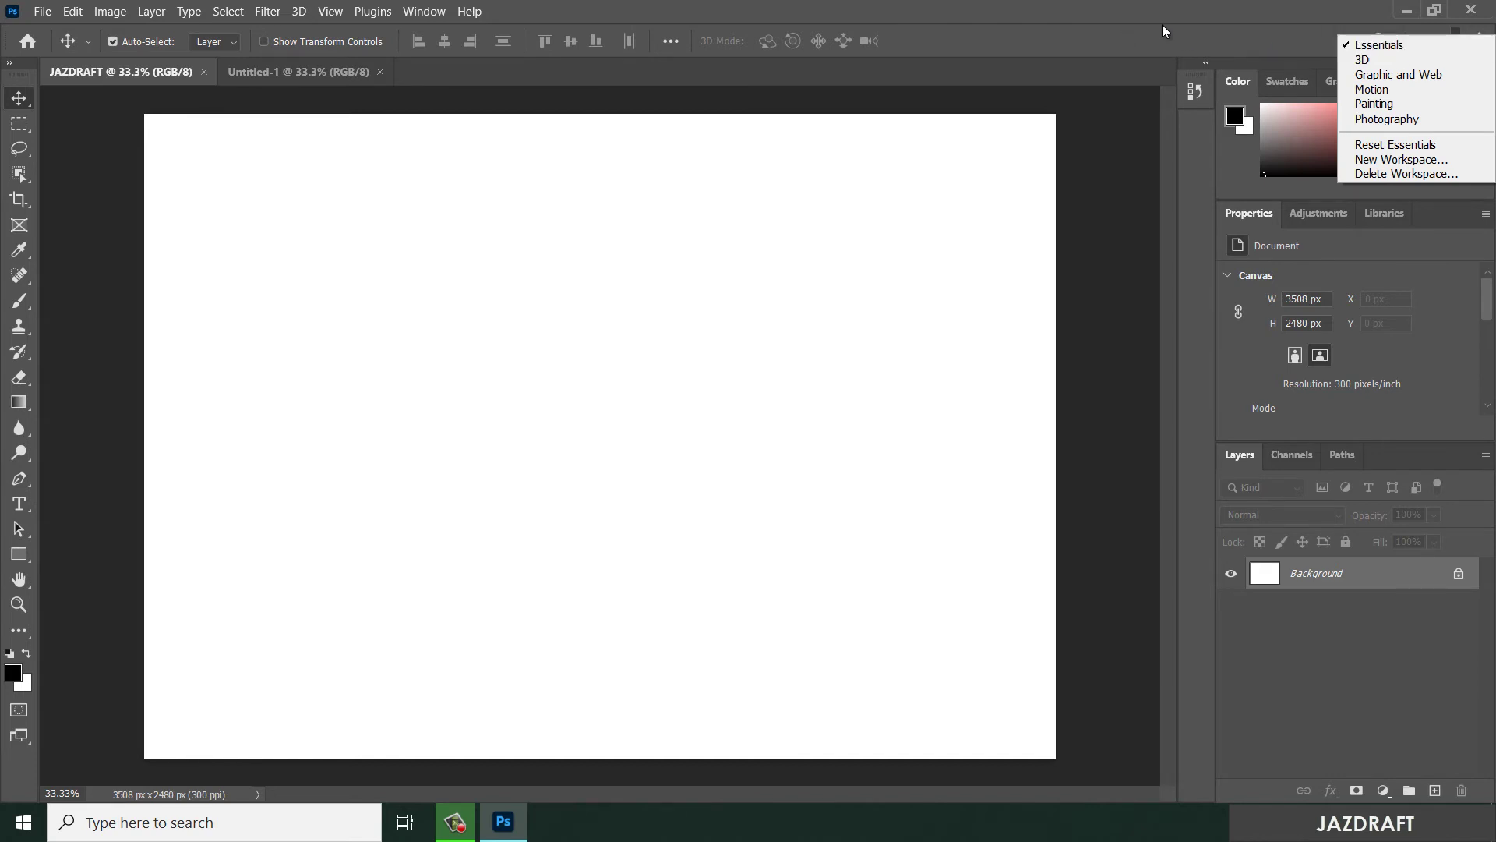
{"action": "left_click", "coordinate": [1394, 159]}
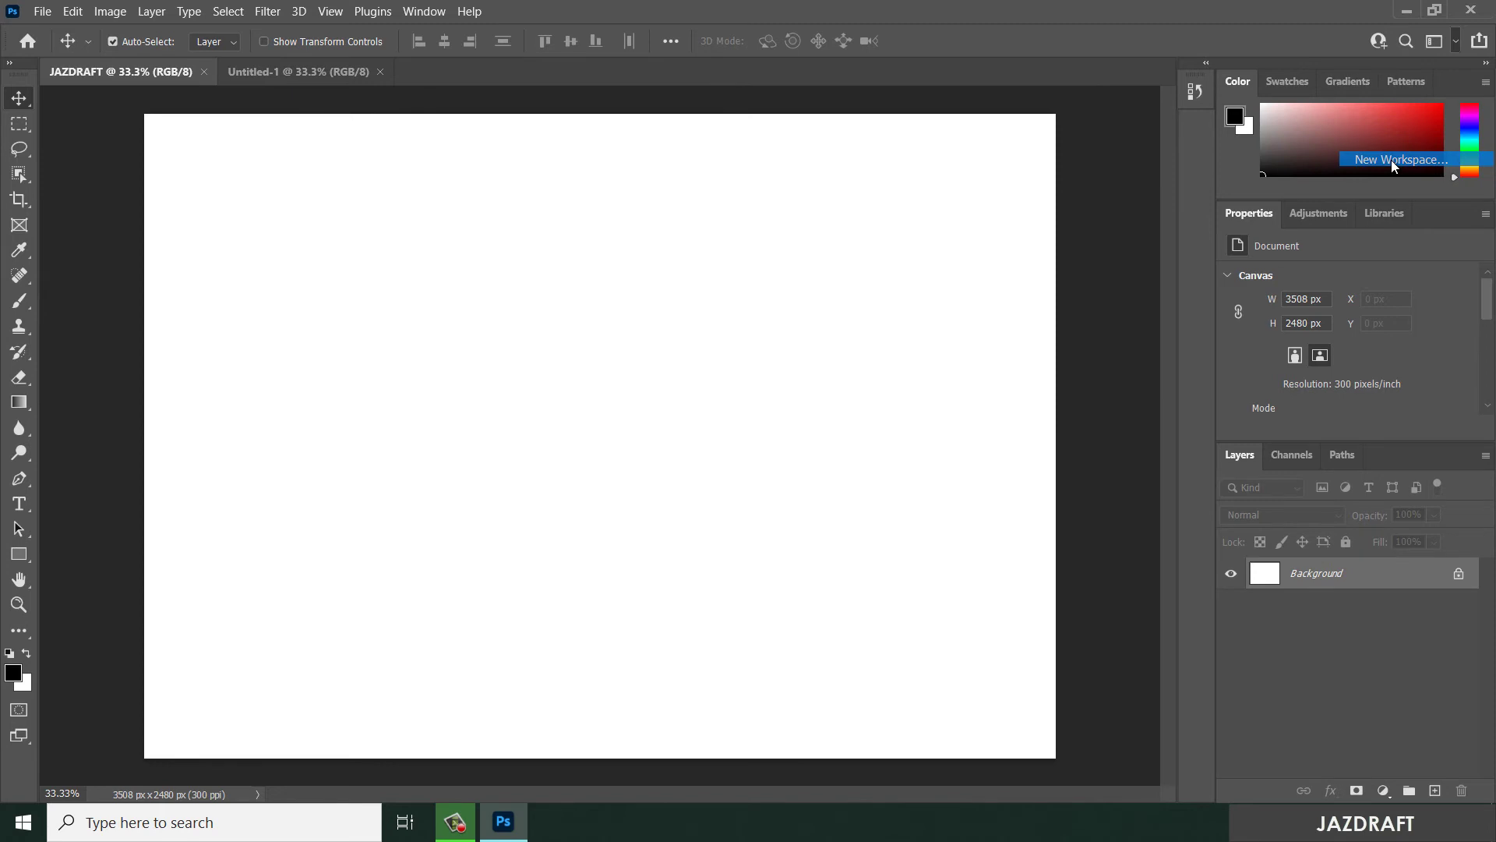
{"action": "type", "text": "JAZDRAFT"}
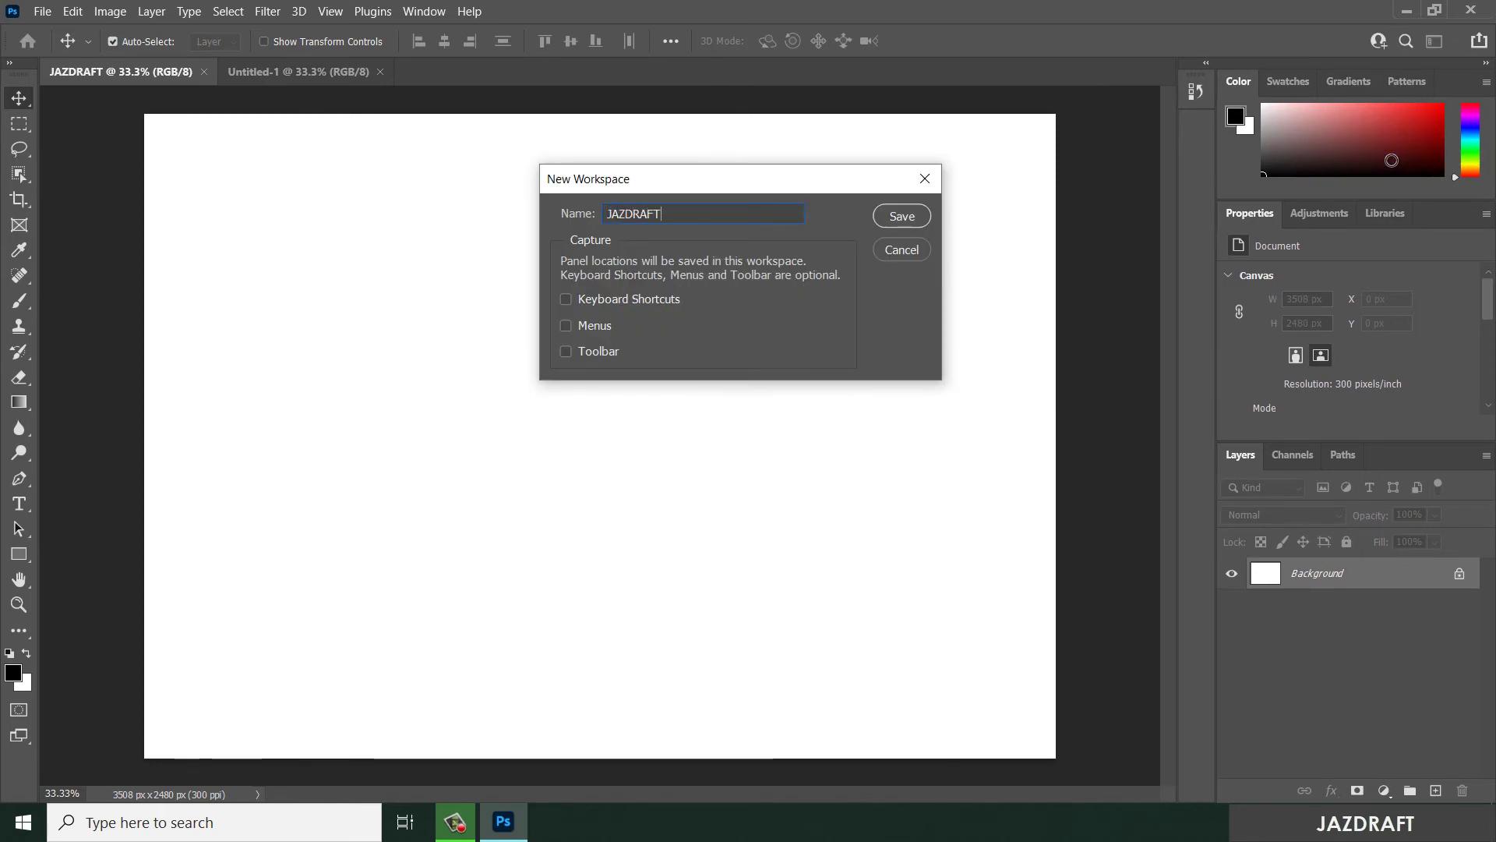
{"action": "type", "text": " Workspace"}
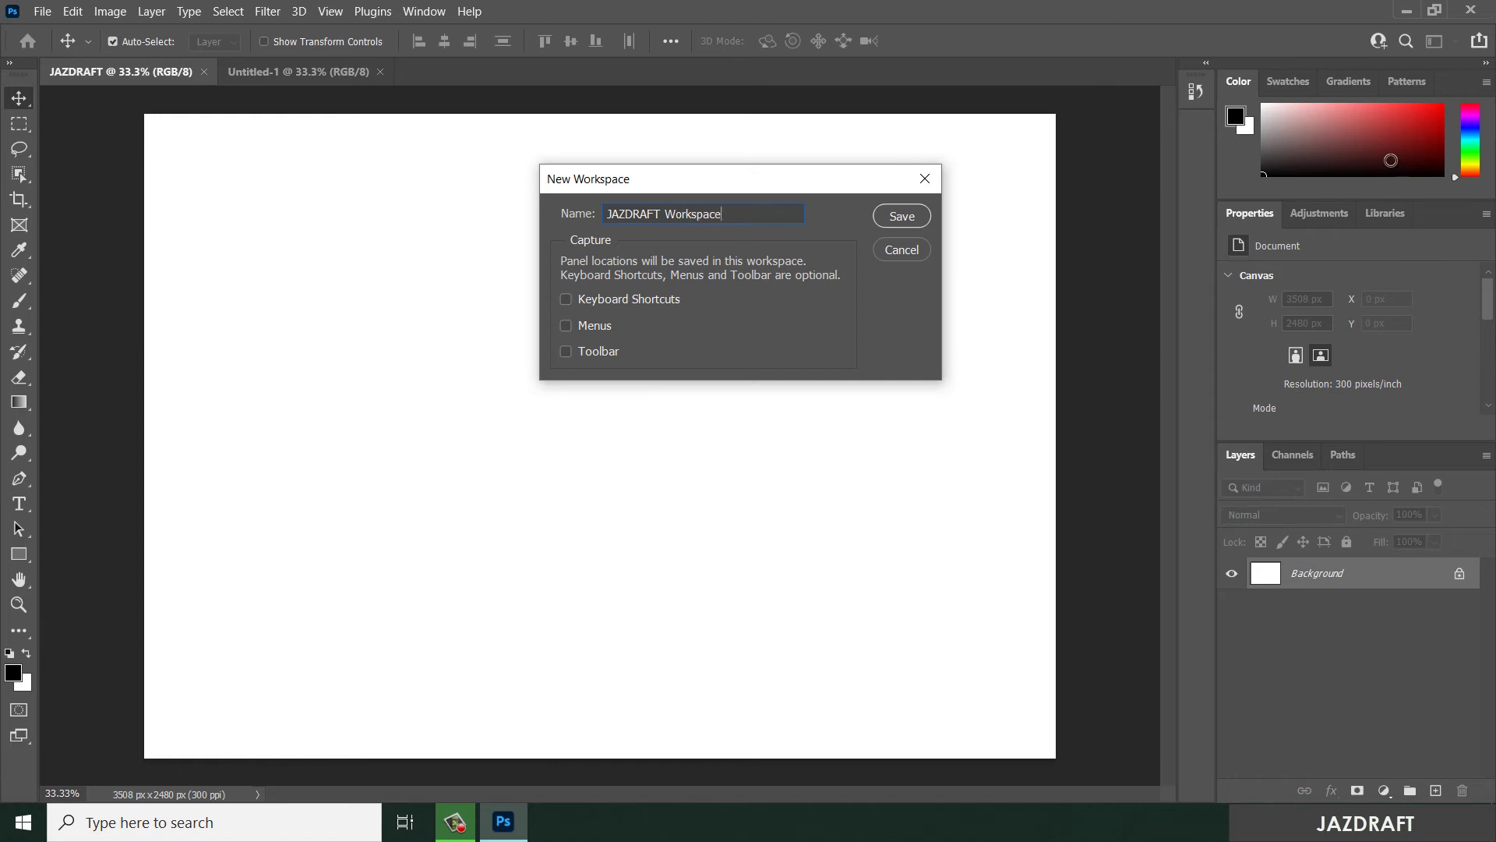
{"action": "left_click", "coordinate": [900, 226]}
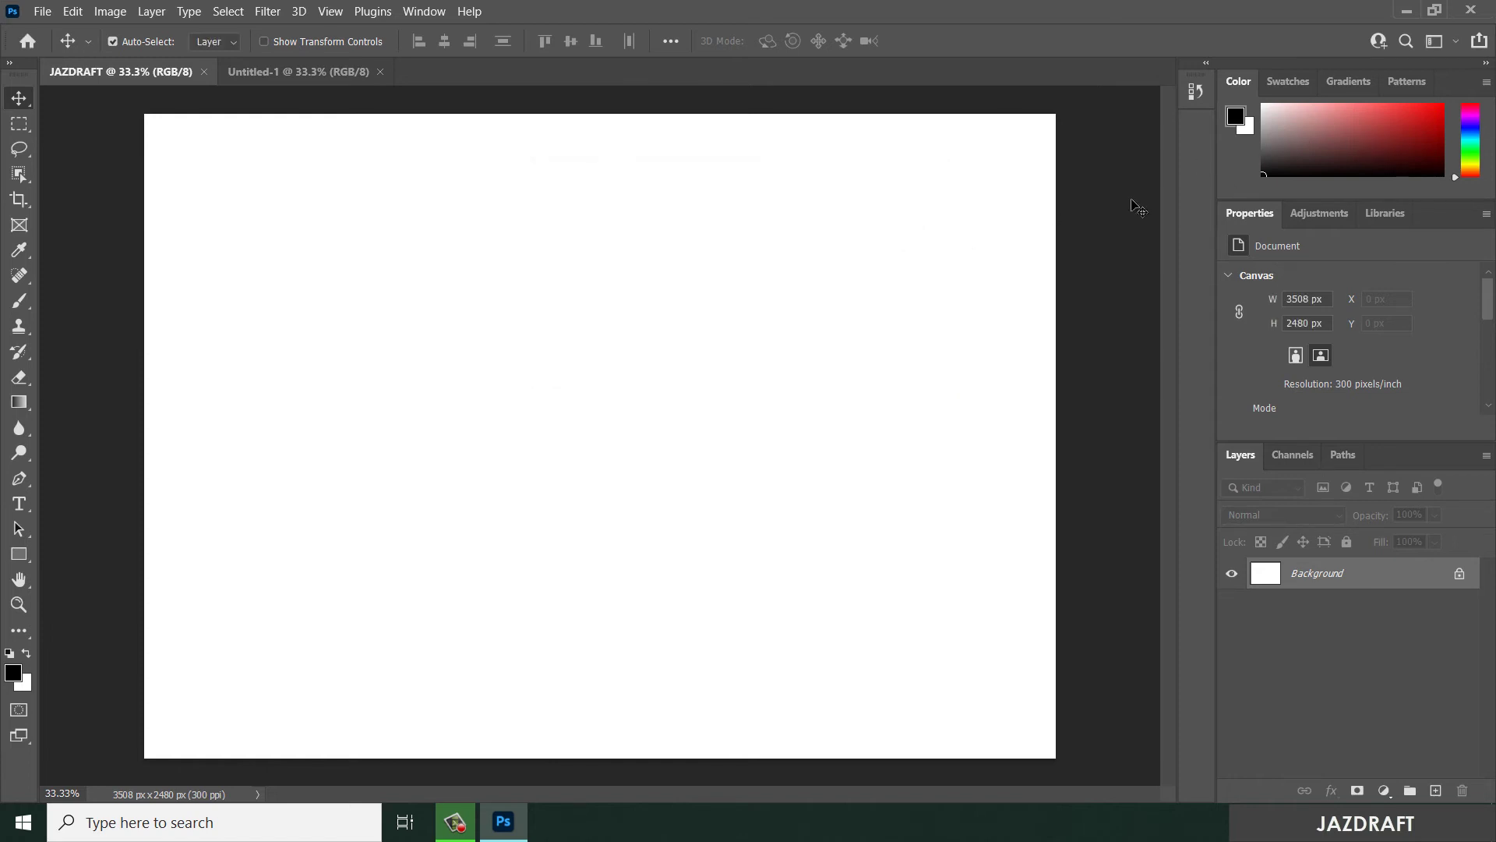
{"action": "left_click", "coordinate": [1457, 41]}
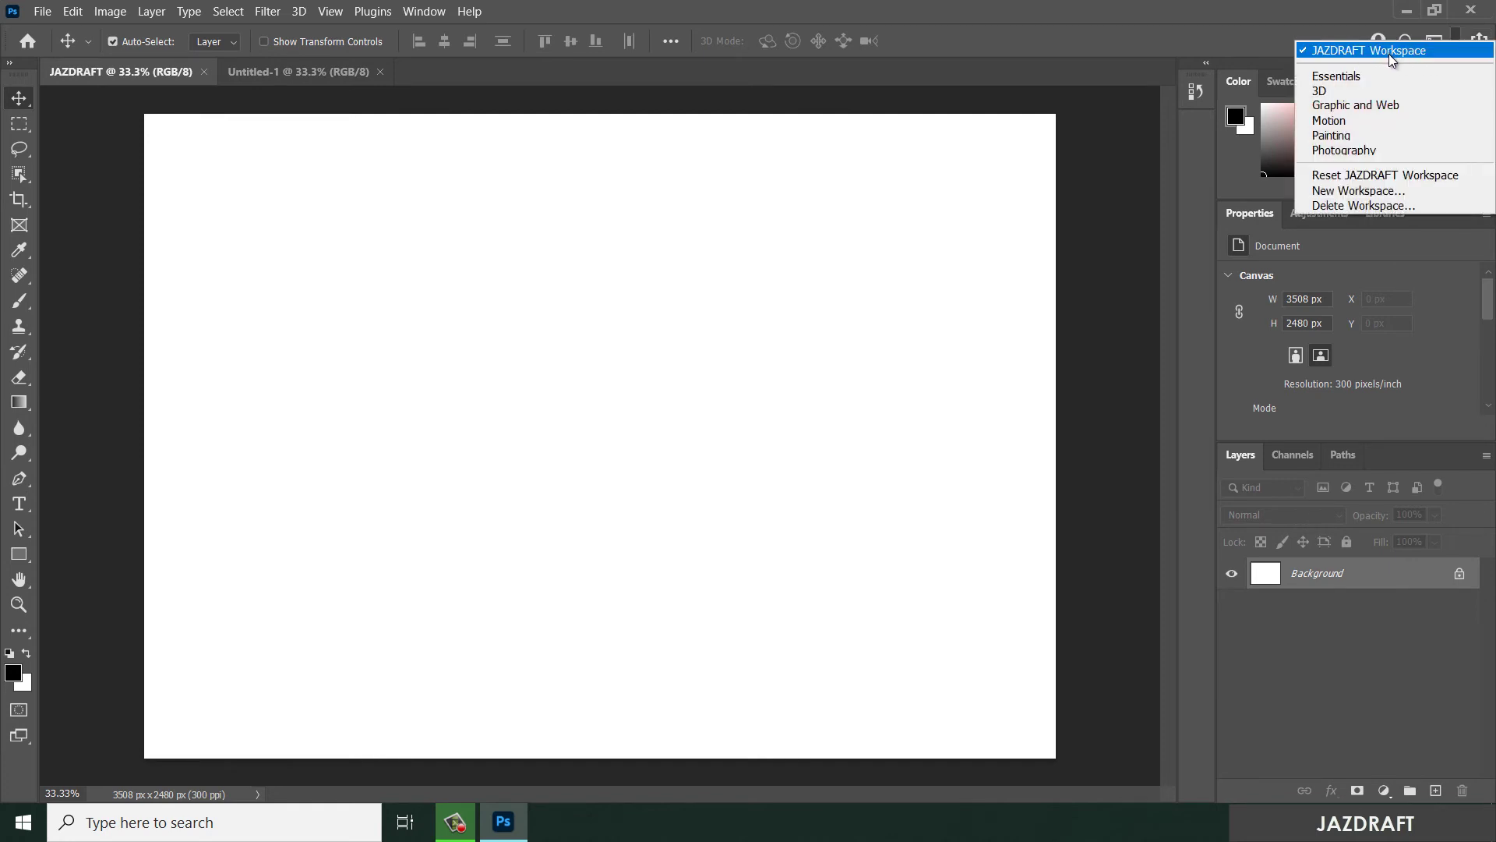
{"action": "left_click", "coordinate": [1180, 17]}
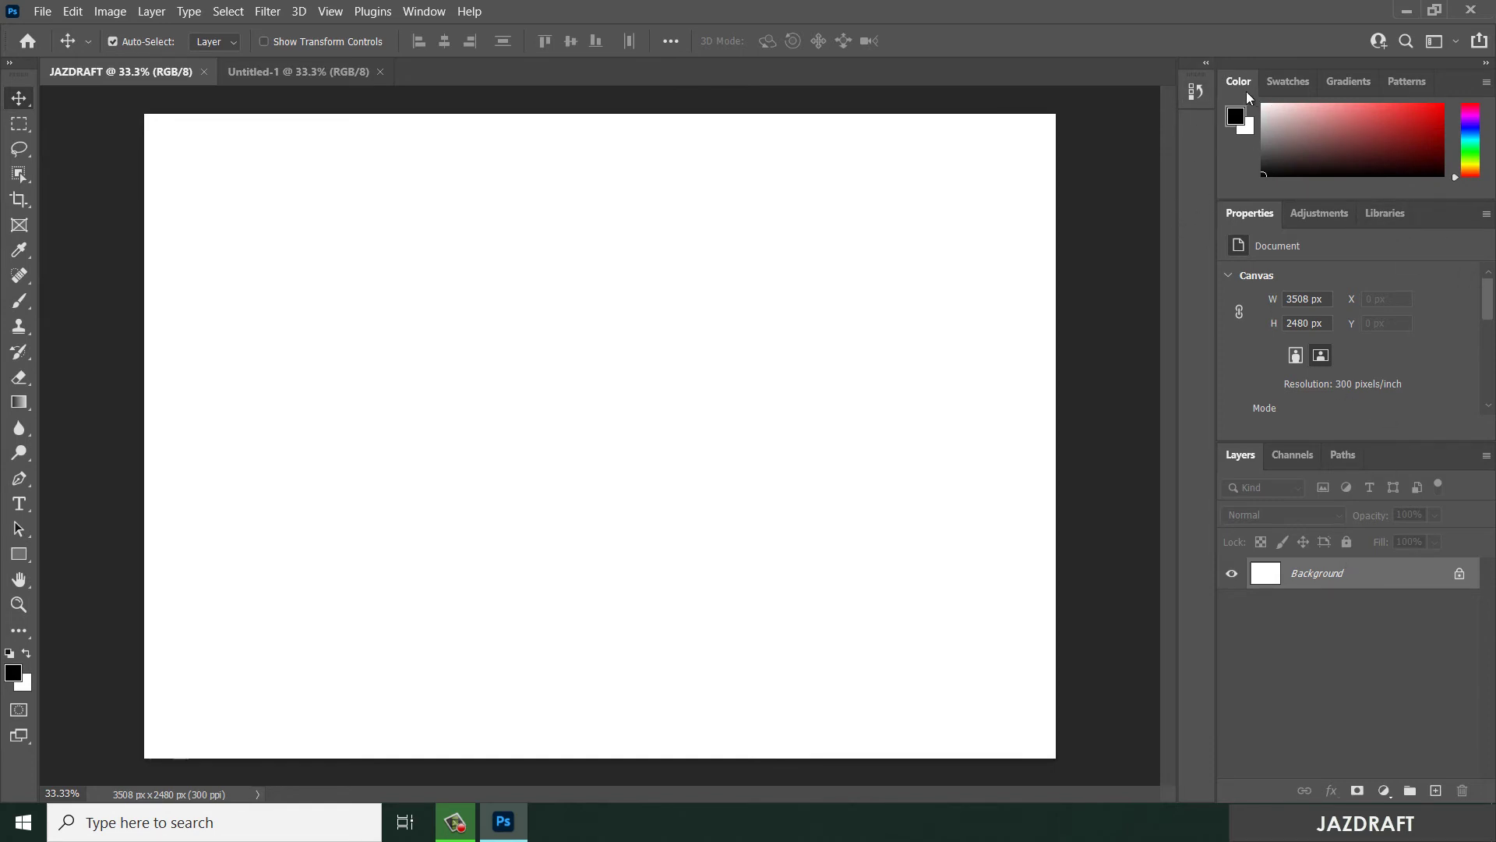
Detach and close the Color, Swatches, Patterns and Gradients panels one by one.
{"action": "left_click_drag", "start_coordinate": [1212, 92], "coordinate": [802, 192]}
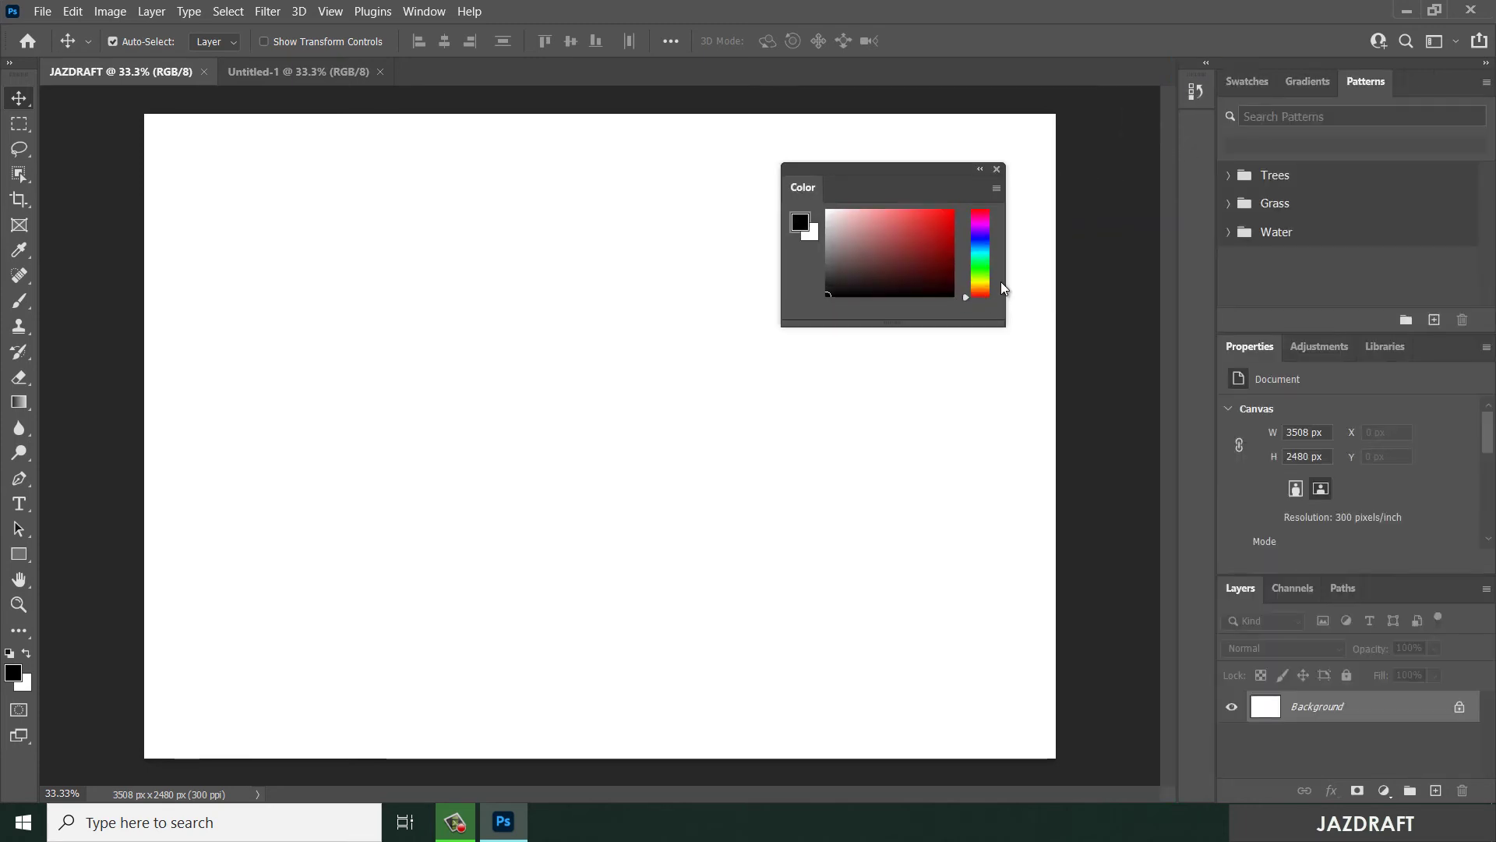
{"action": "left_click", "coordinate": [997, 171]}
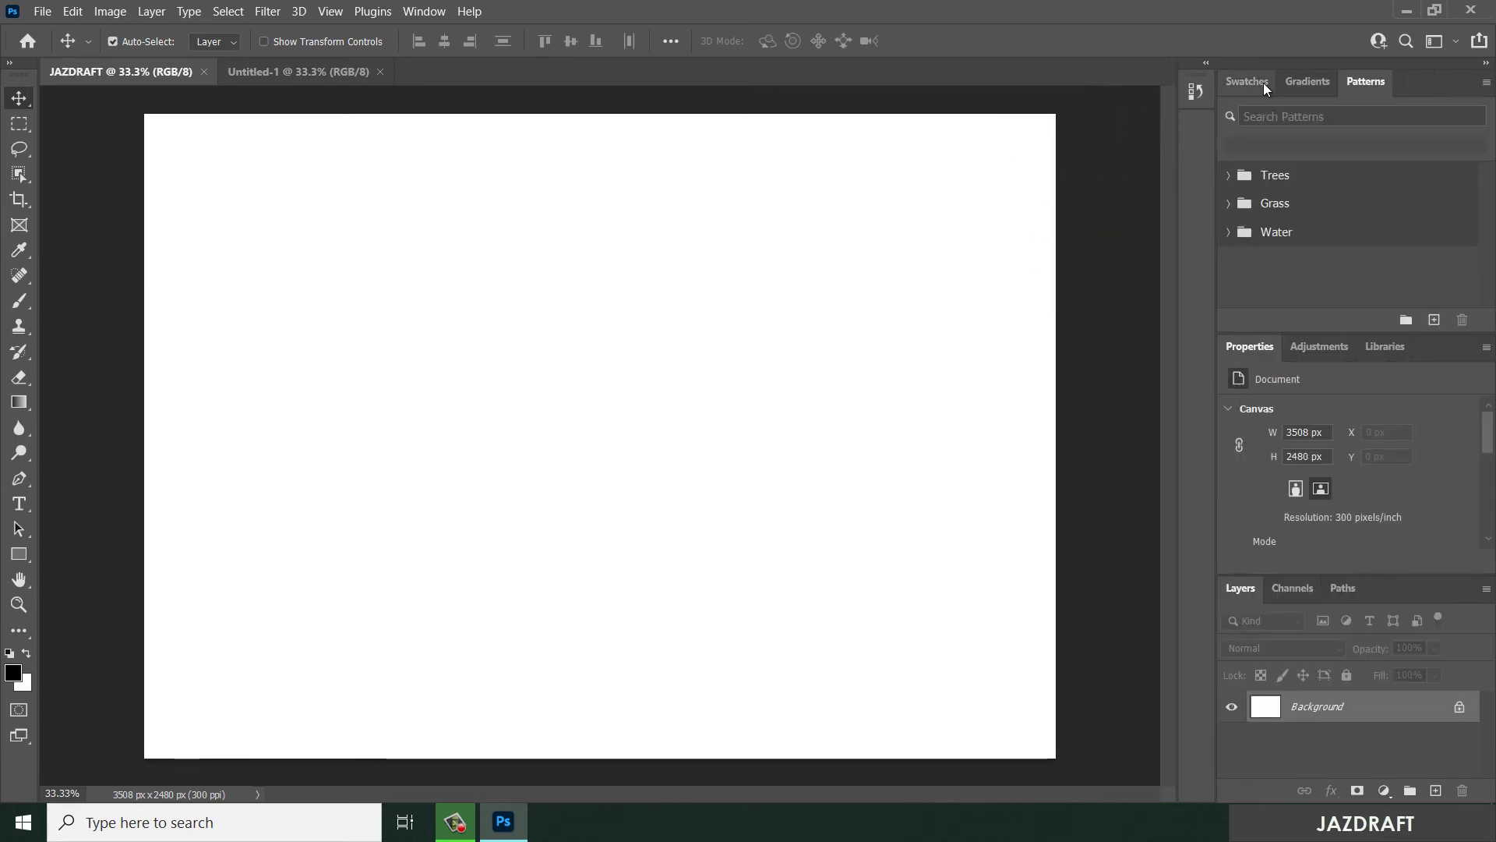
{"action": "left_click_drag", "start_coordinate": [1247, 81], "coordinate": [841, 304]}
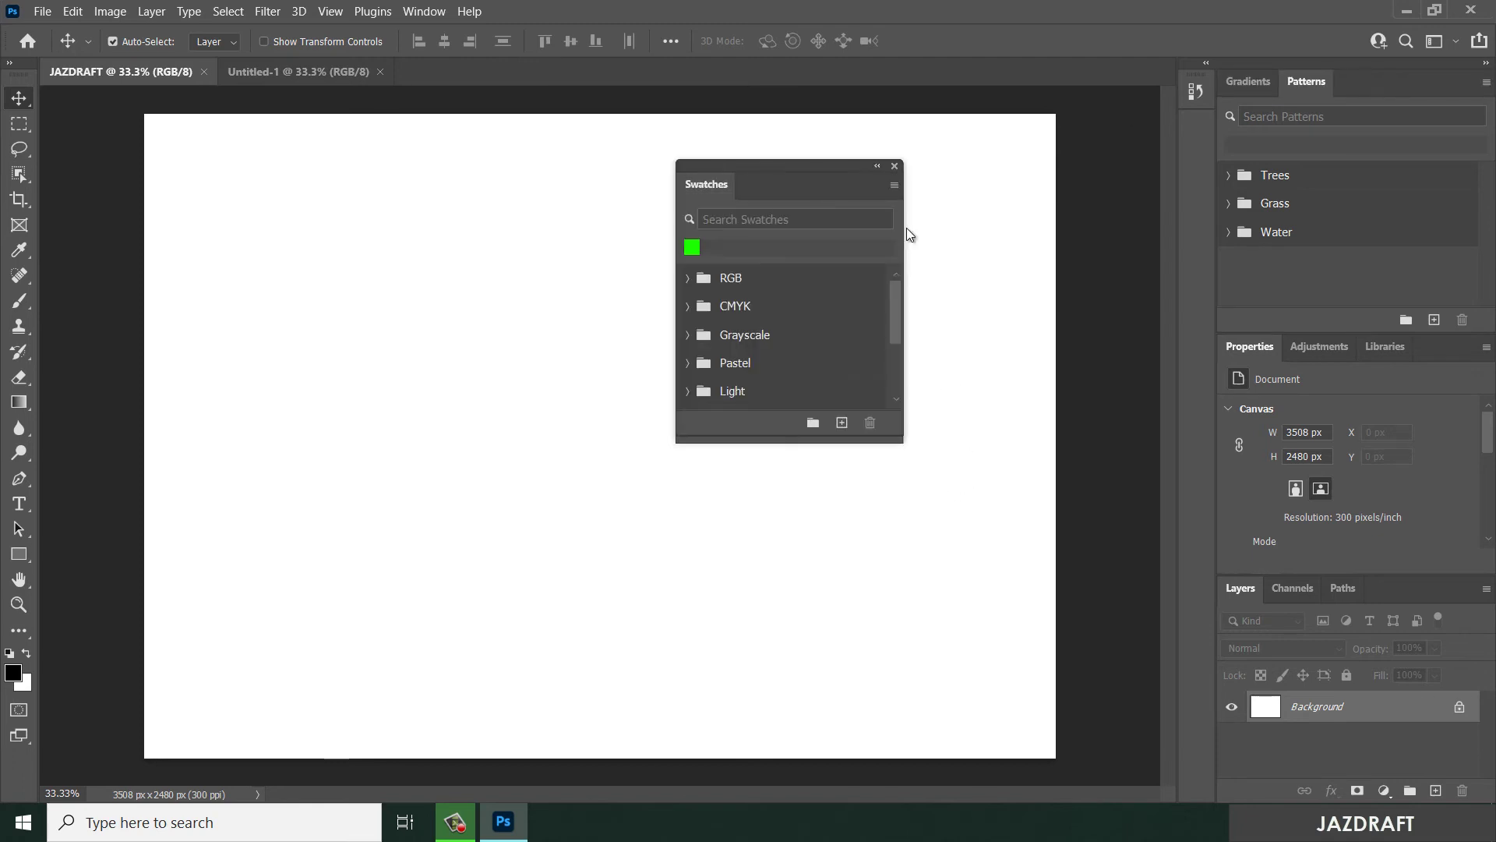
{"action": "left_click", "coordinate": [895, 166]}
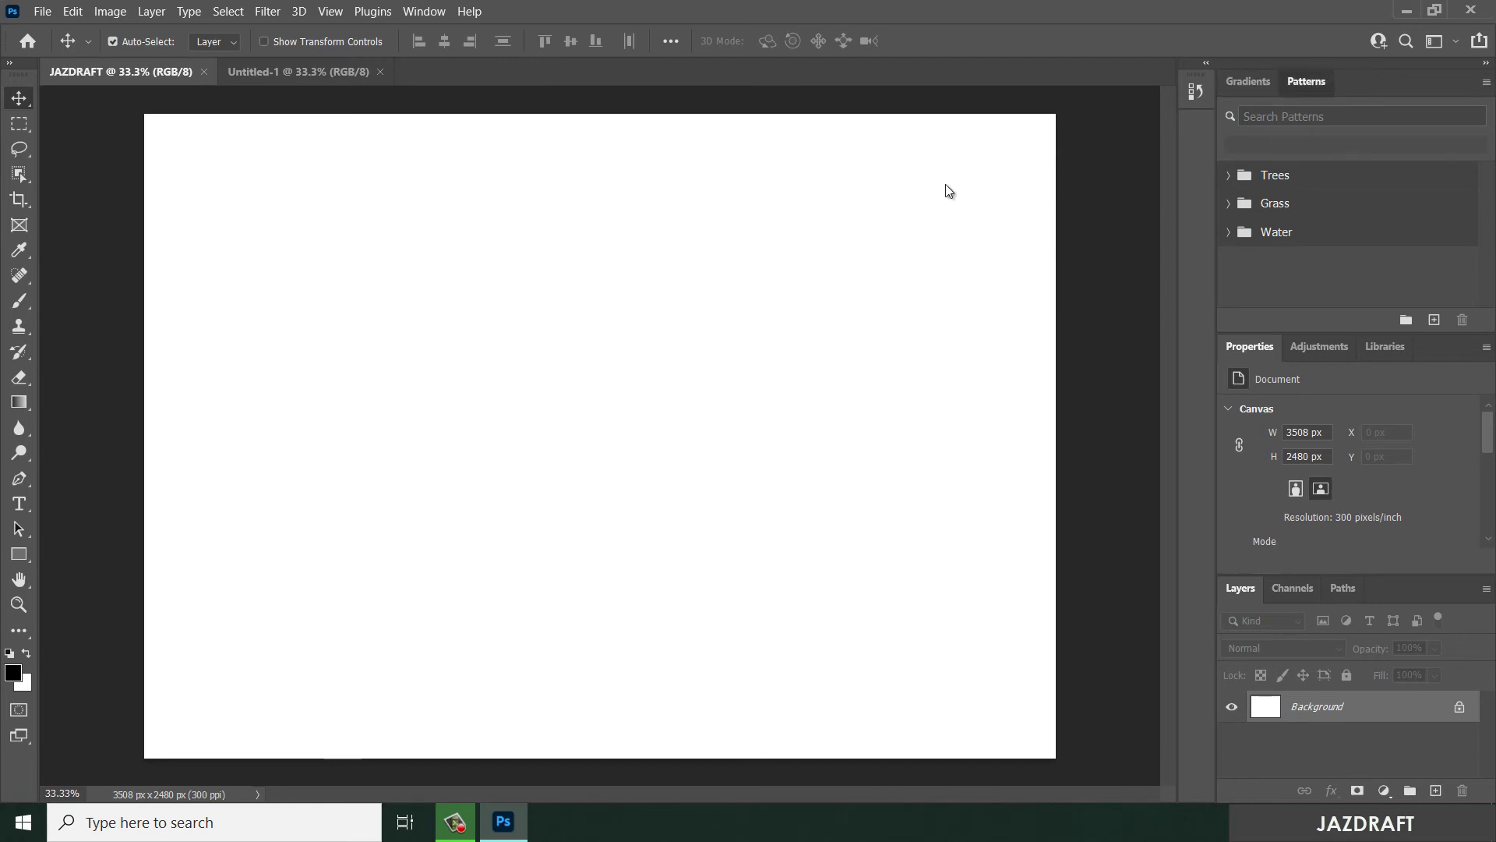
{"action": "left_click_drag", "start_coordinate": [1306, 81], "coordinate": [808, 218]}
{"action": "left_click", "coordinate": [1004, 201]}
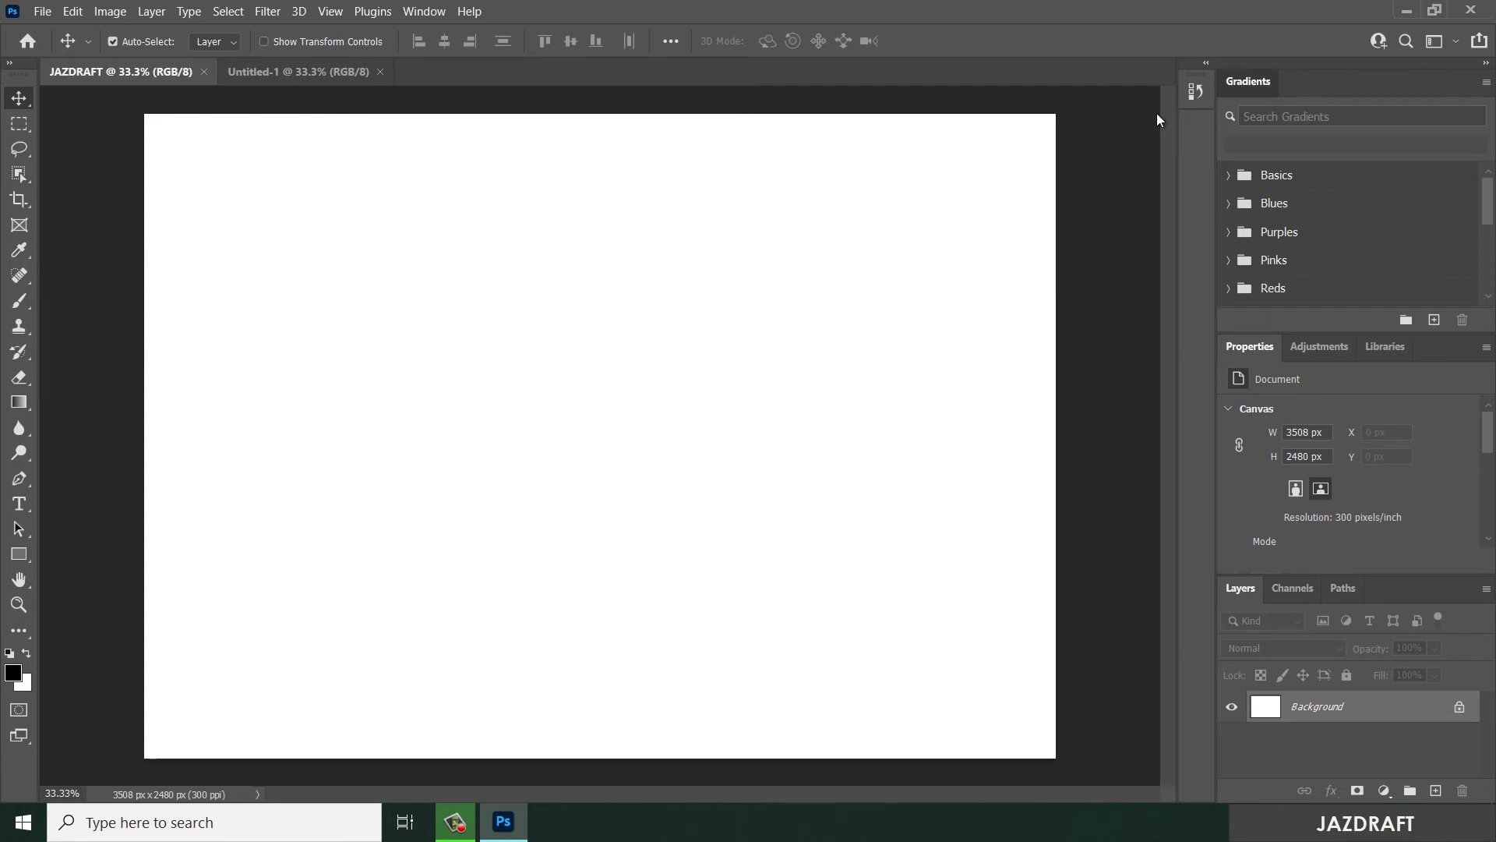
{"action": "left_click_drag", "start_coordinate": [1248, 81], "coordinate": [748, 207]}
{"action": "left_click", "coordinate": [940, 182]}
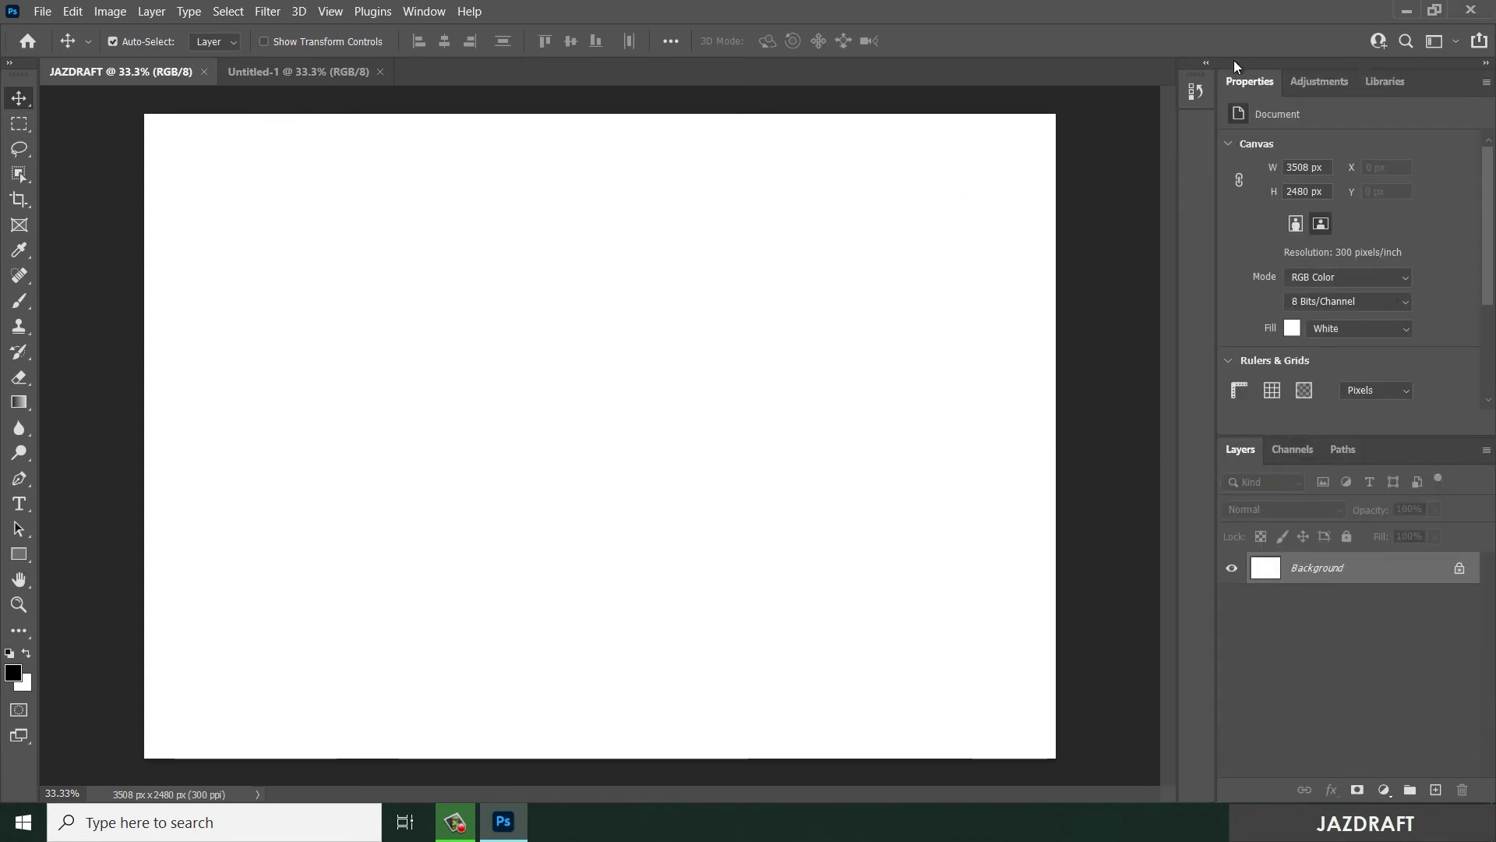
Detach and close the Properties, Libraries and Adjustments panels so the Layers group fills the right dock.
{"action": "left_click_drag", "start_coordinate": [1256, 82], "coordinate": [900, 173]}
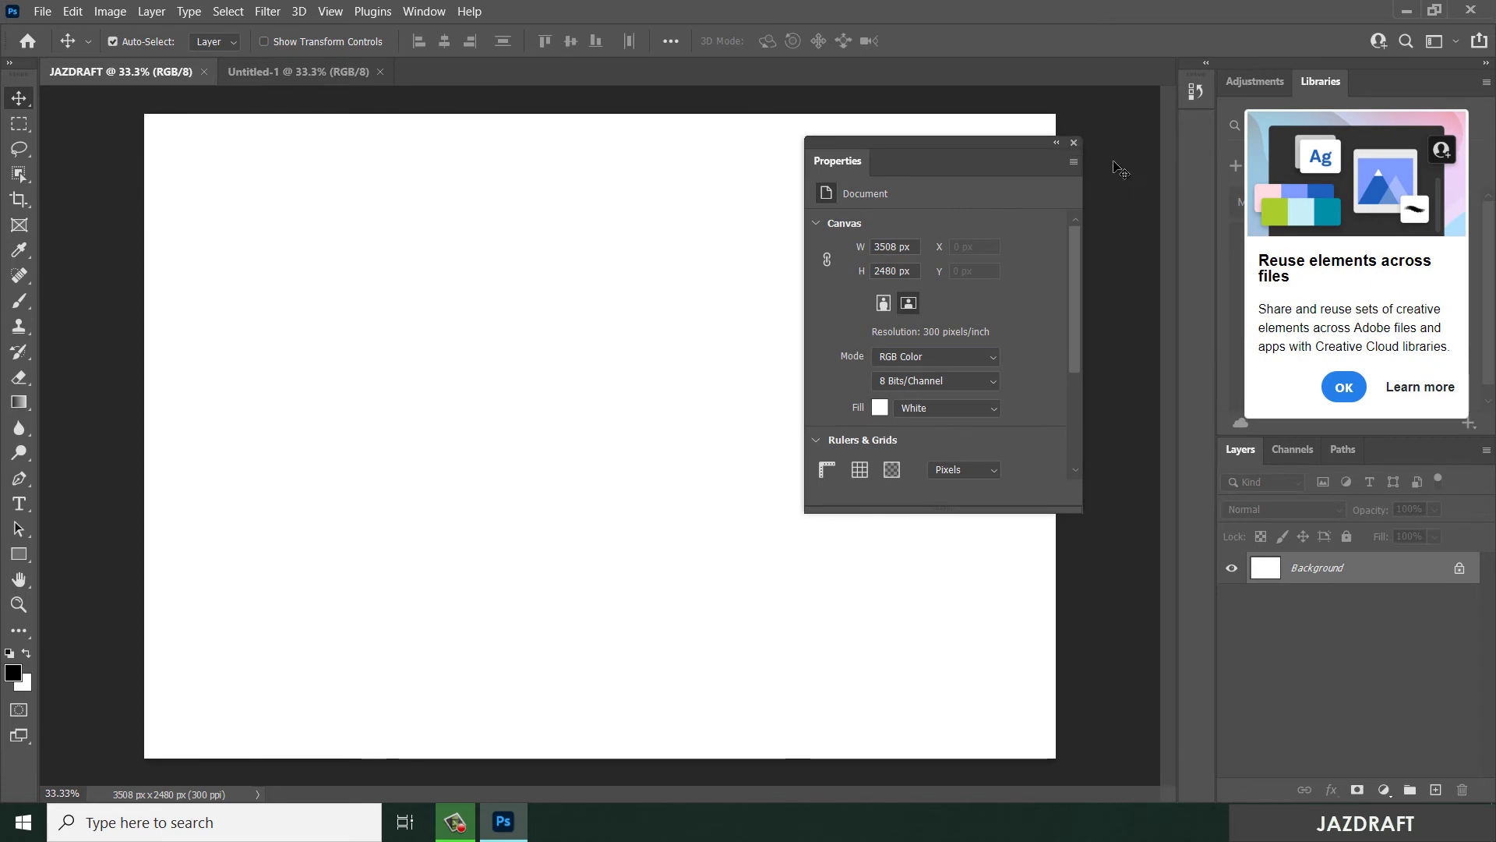
{"action": "left_click", "coordinate": [1074, 143]}
{"action": "left_click_drag", "start_coordinate": [1325, 82], "coordinate": [904, 265]}
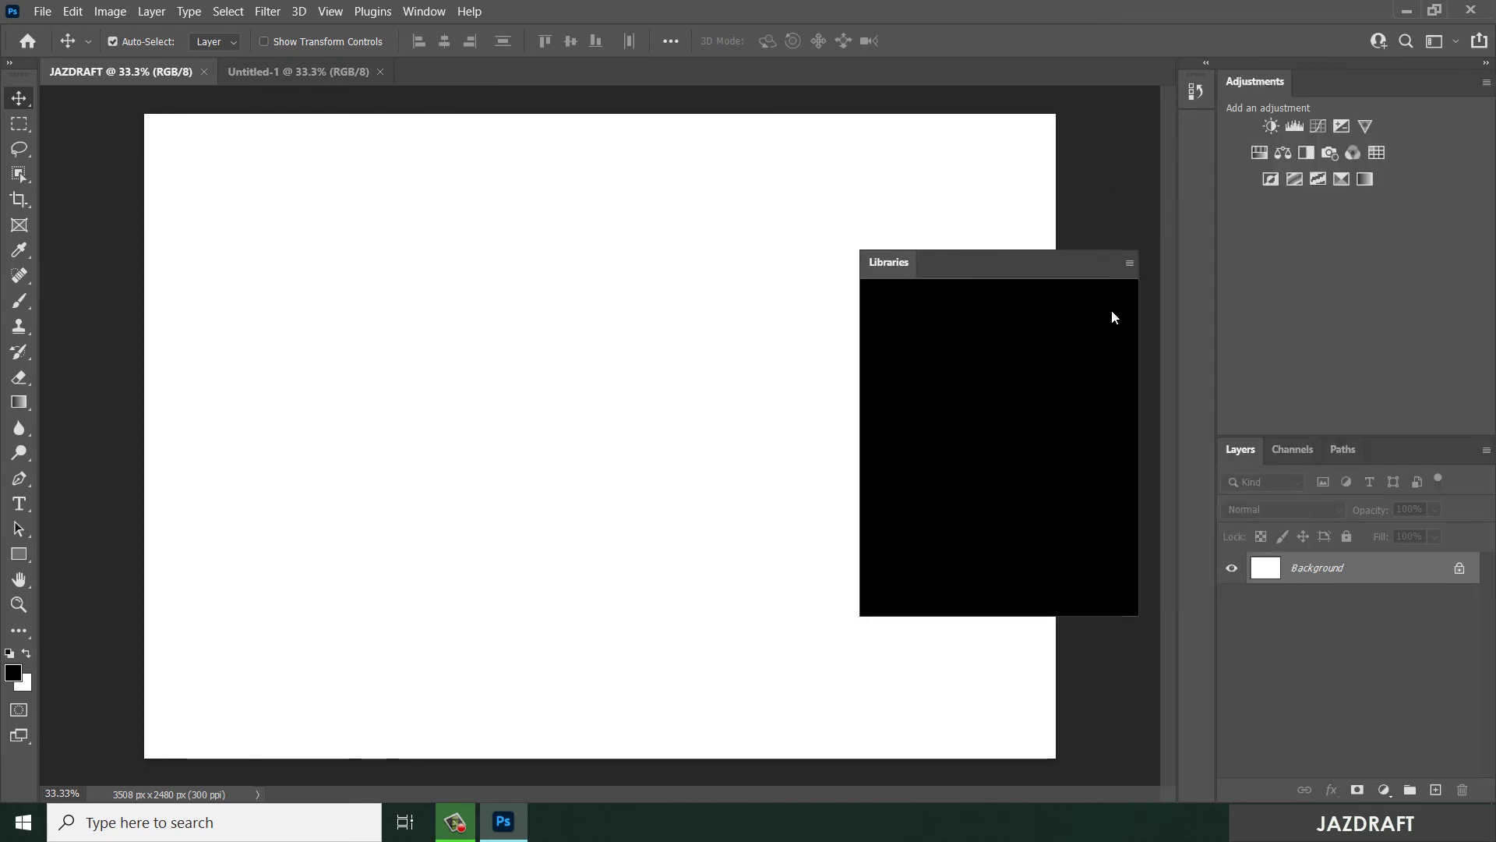
{"action": "left_click", "coordinate": [1136, 254]}
{"action": "left_click_drag", "start_coordinate": [1381, 428], "coordinate": [1383, 204]}
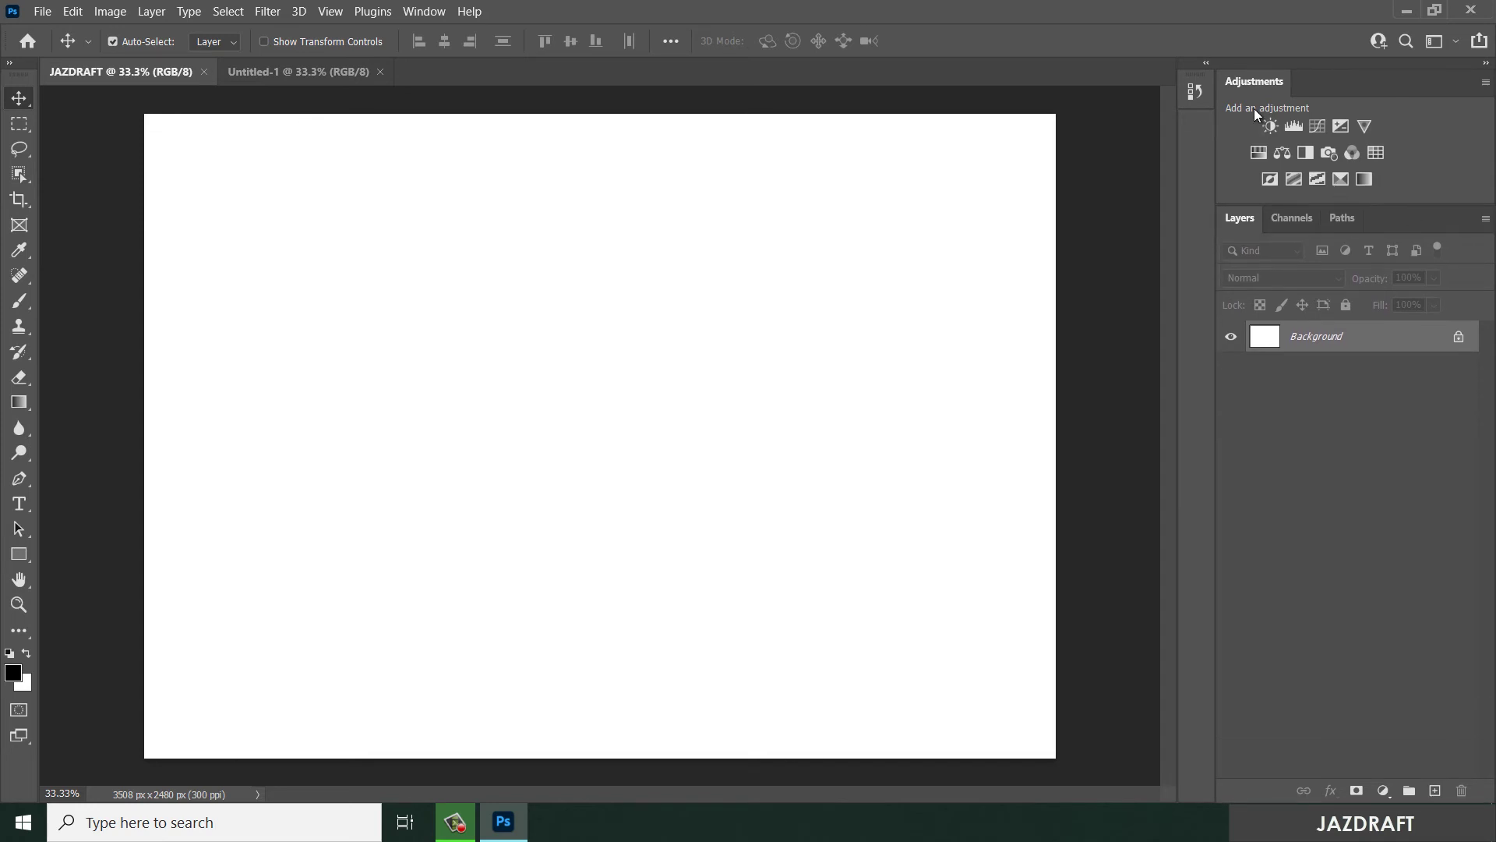
{"action": "left_click_drag", "start_coordinate": [1255, 80], "coordinate": [739, 176]}
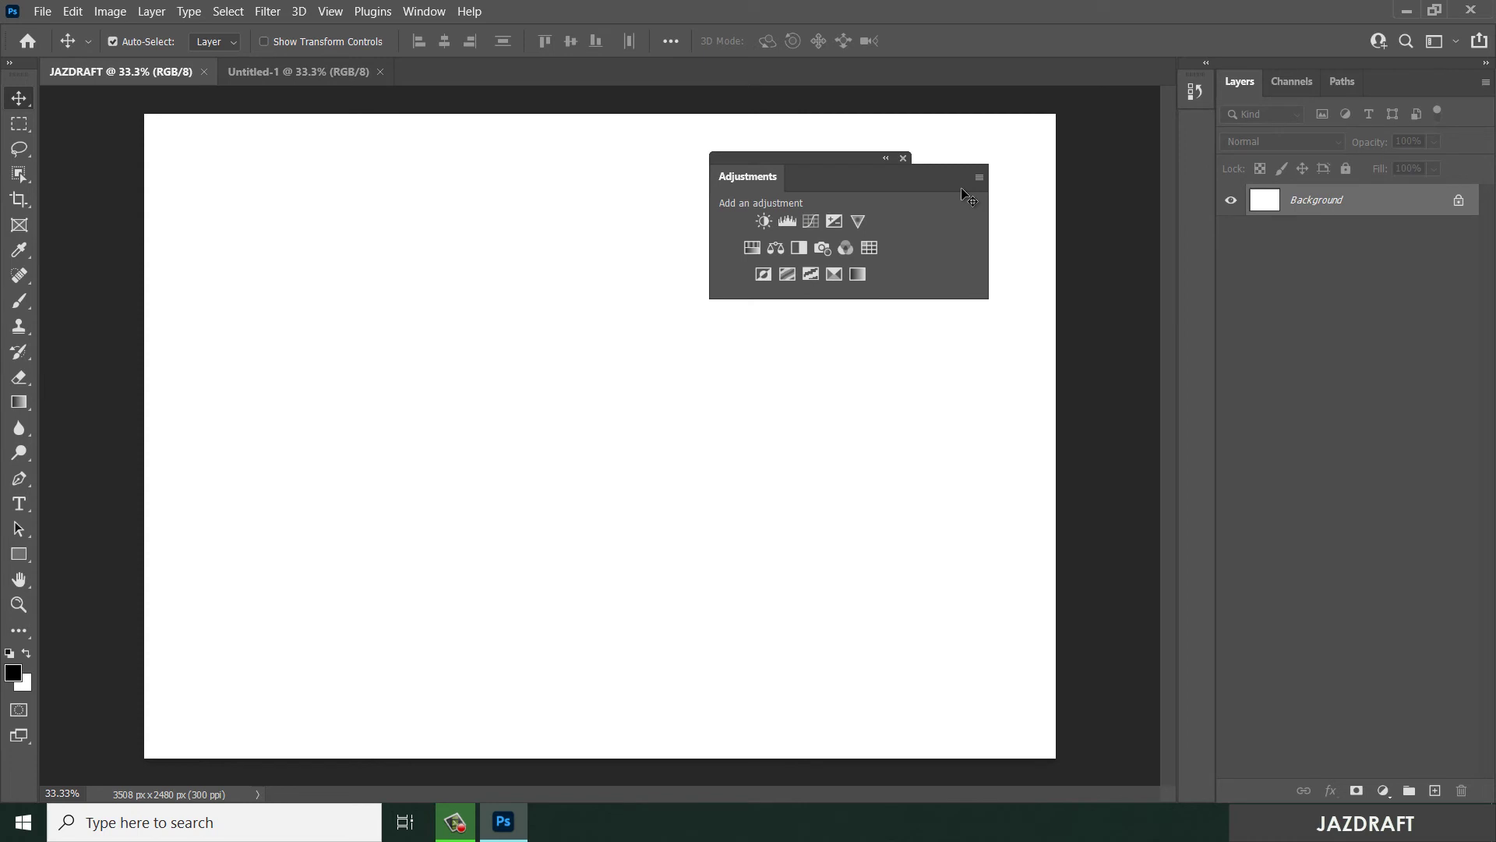
{"action": "left_click", "coordinate": [903, 158]}
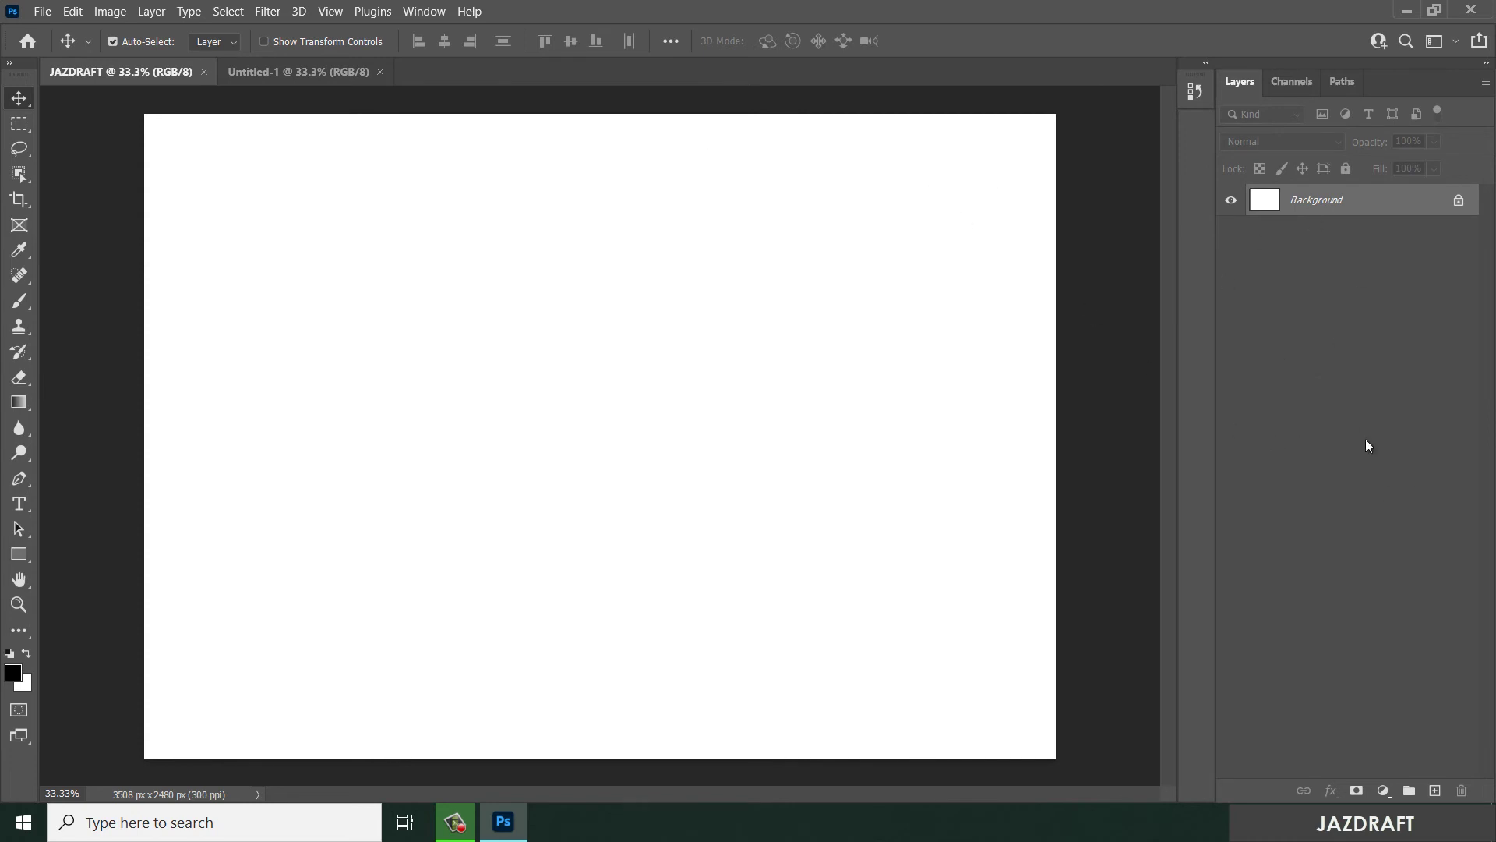
Switch to the Essentials workspace and return to JAZDRAFT Workspace to compare the two layouts.
{"action": "left_click", "coordinate": [1456, 39]}
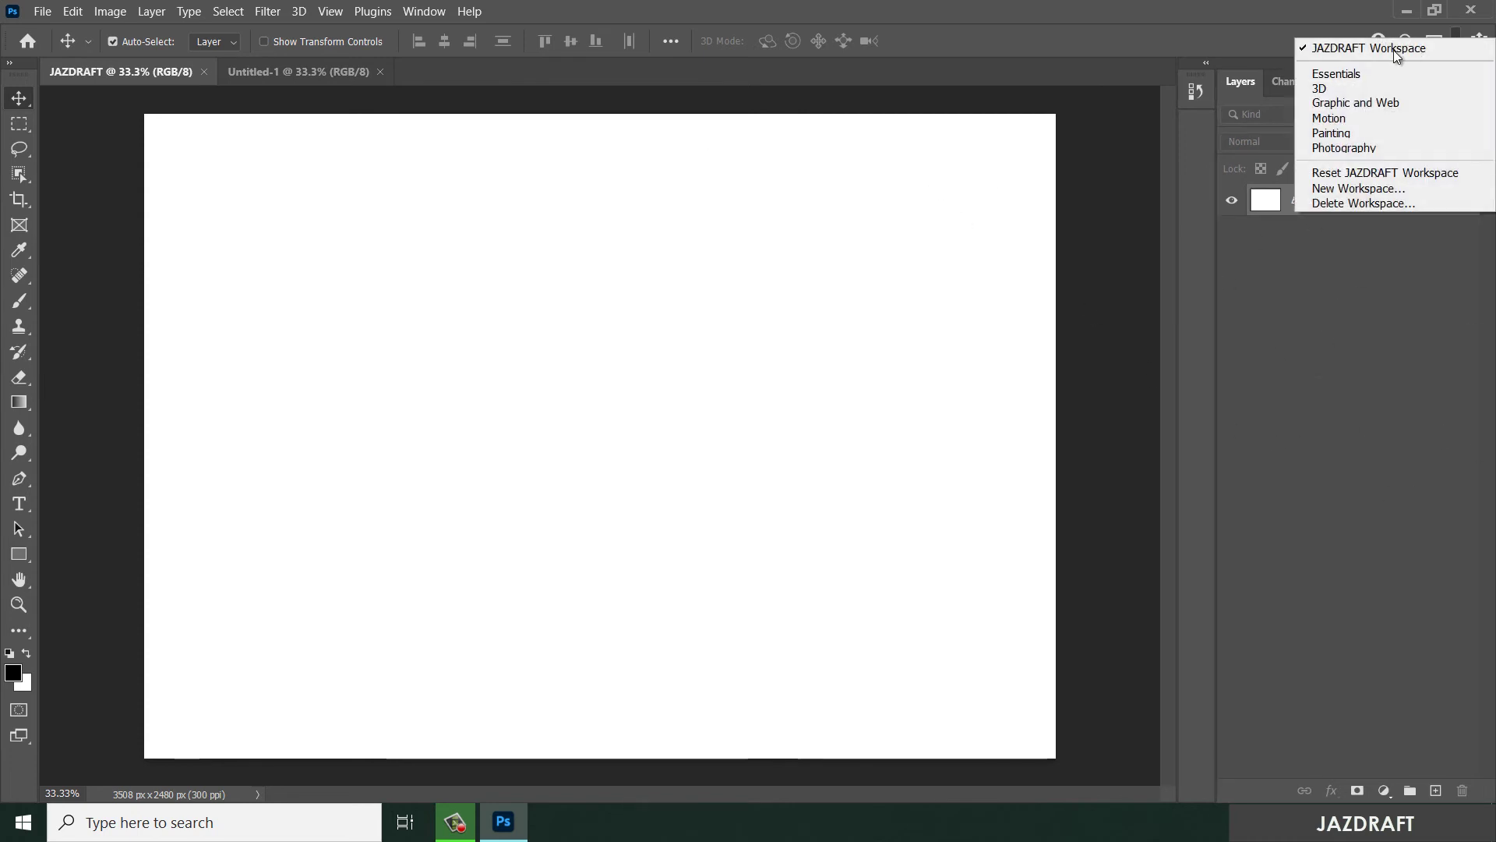
{"action": "left_click", "coordinate": [1348, 75]}
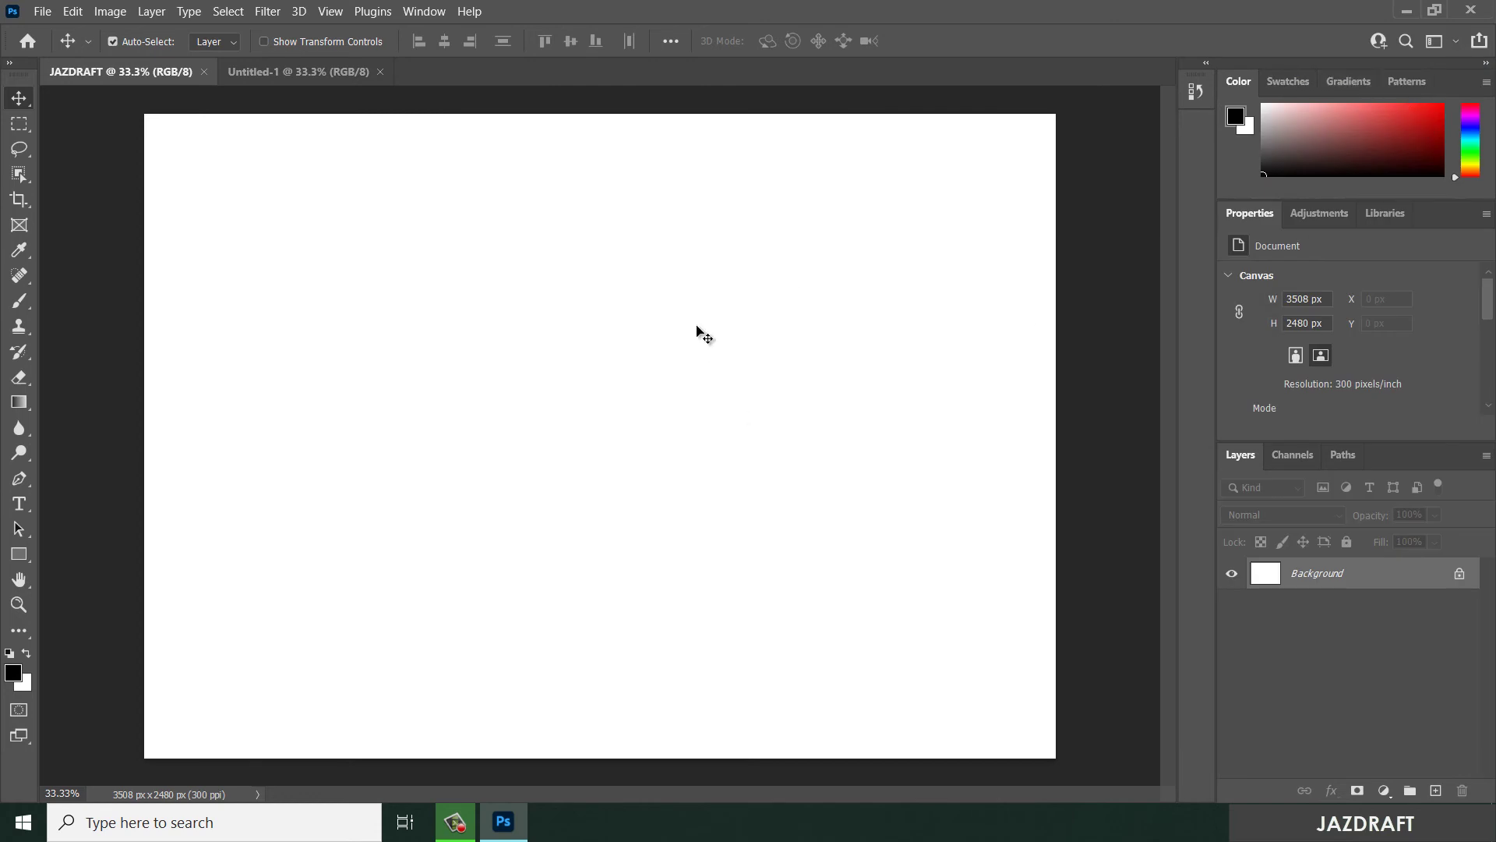
{"action": "left_click", "coordinate": [1454, 42]}
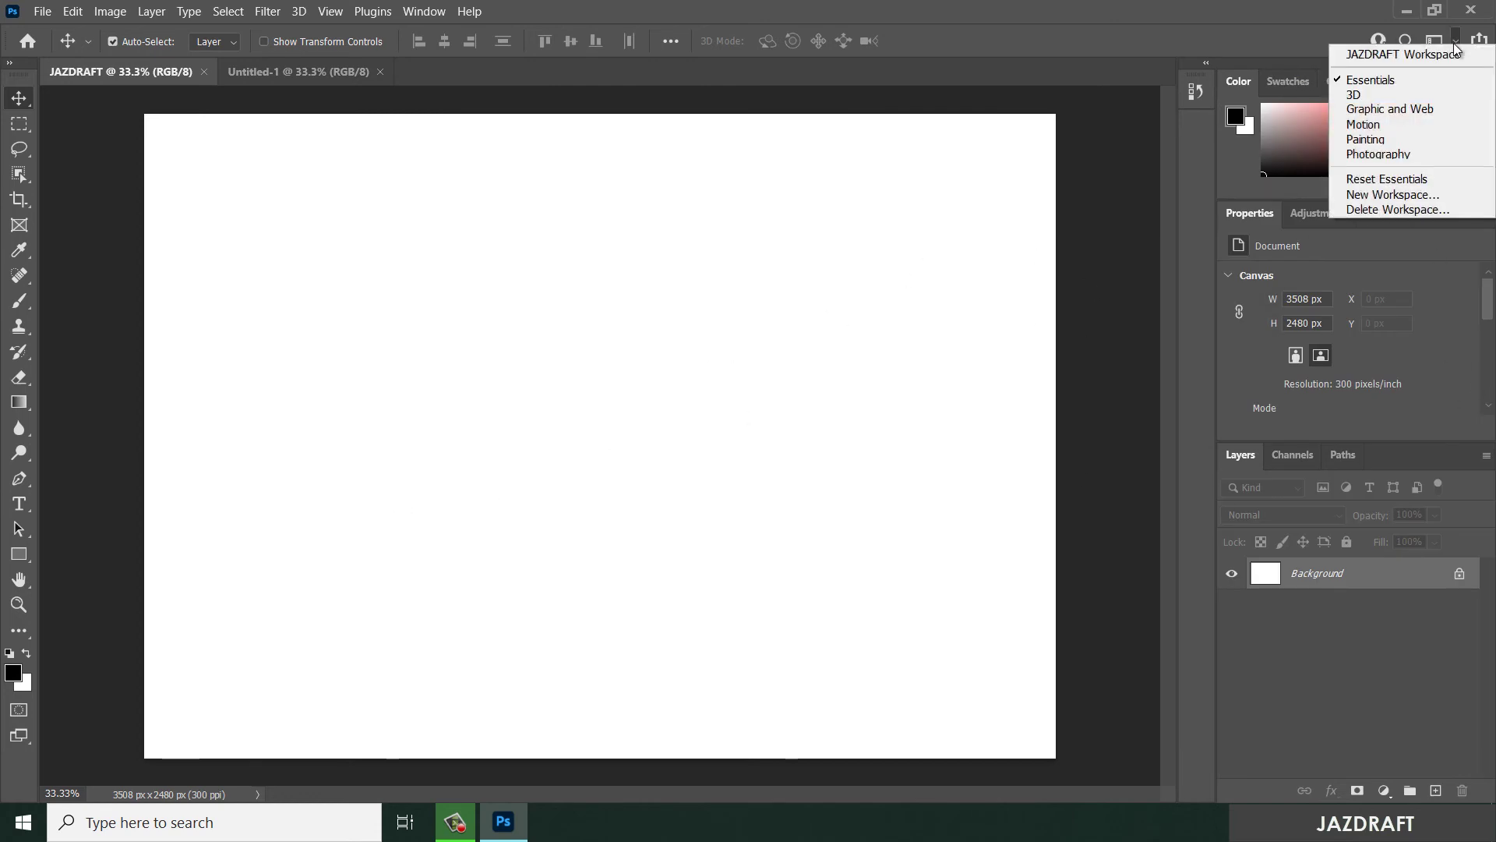
{"action": "left_click", "coordinate": [1418, 54]}
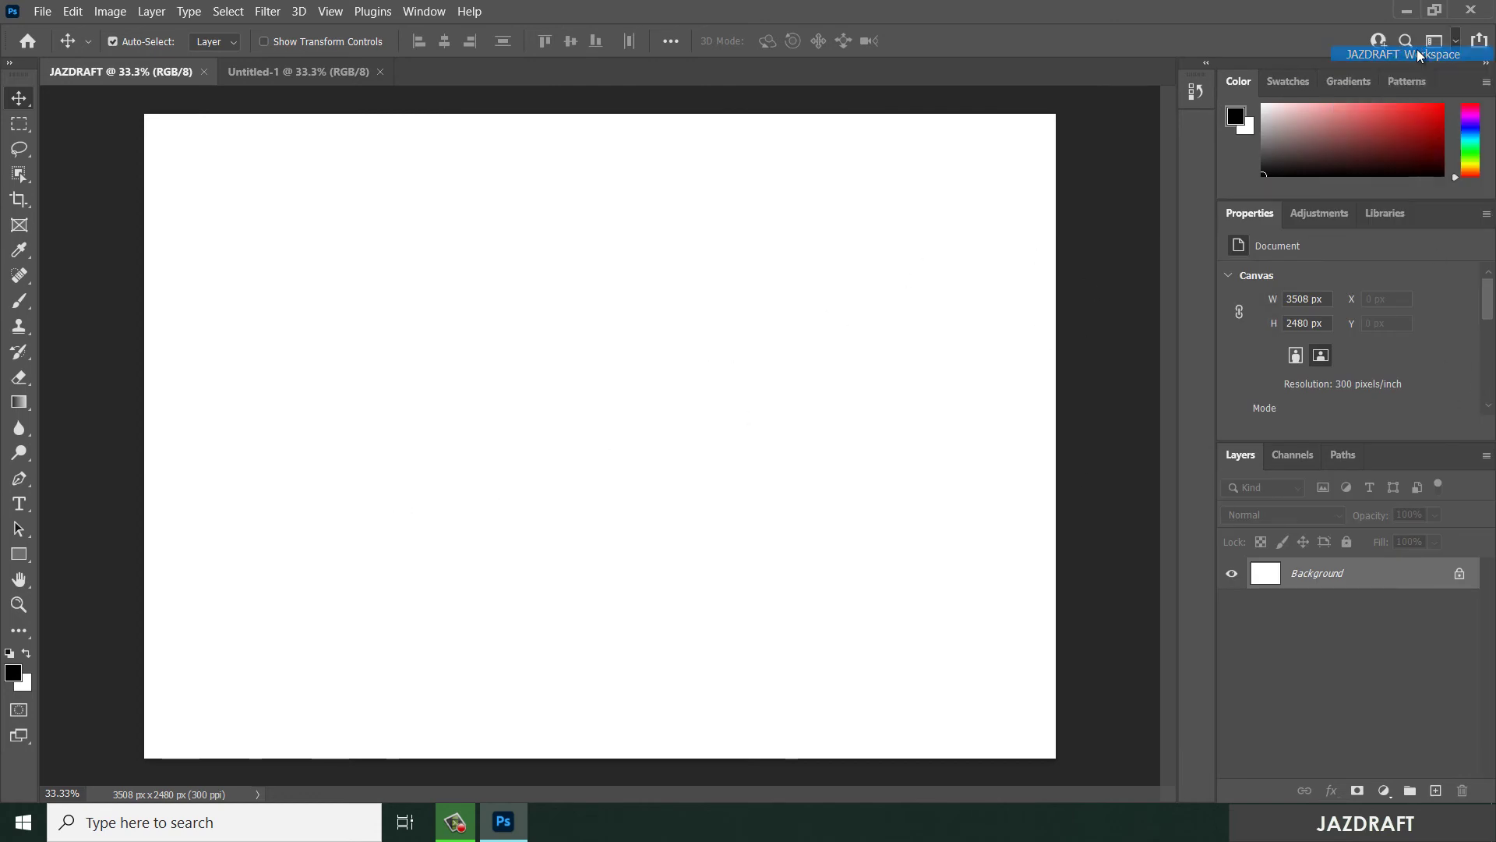
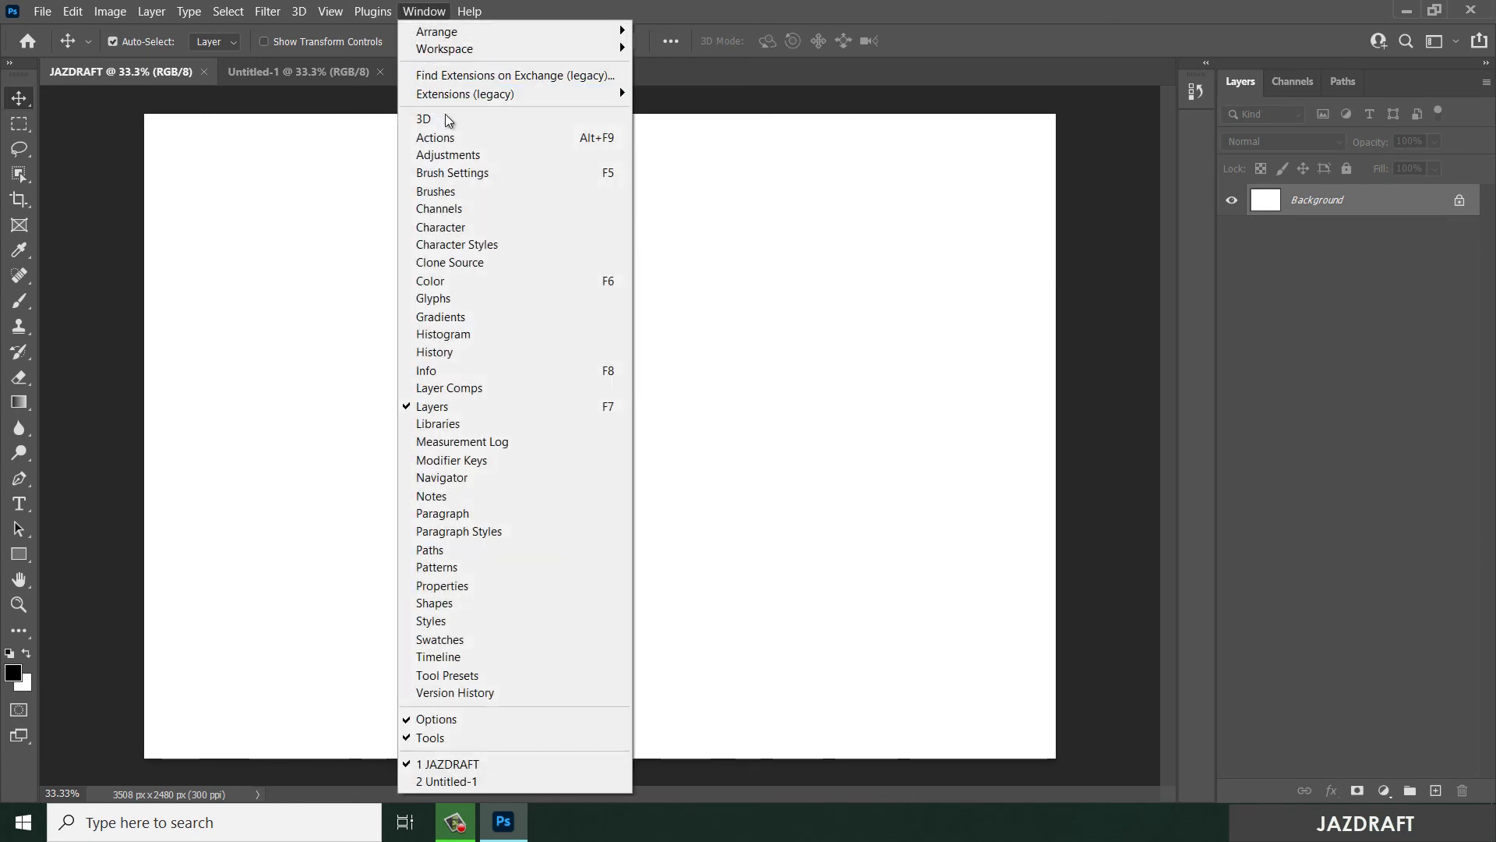
Add the Brushes panel, show its Brush Settings and activate the Brush tool.
{"action": "left_click", "coordinate": [436, 194]}
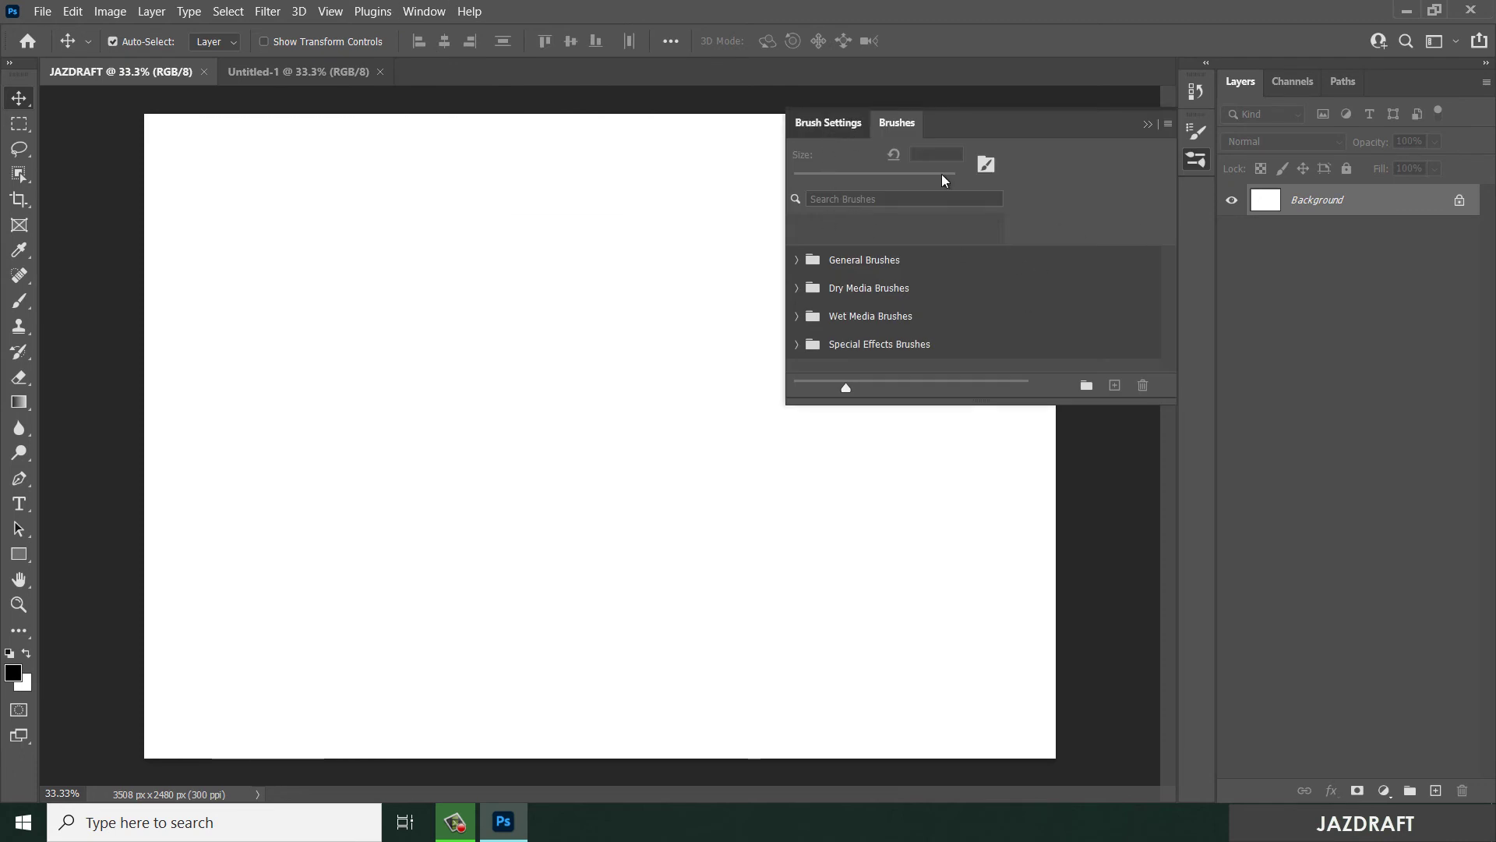
{"action": "key", "text": "F5"}
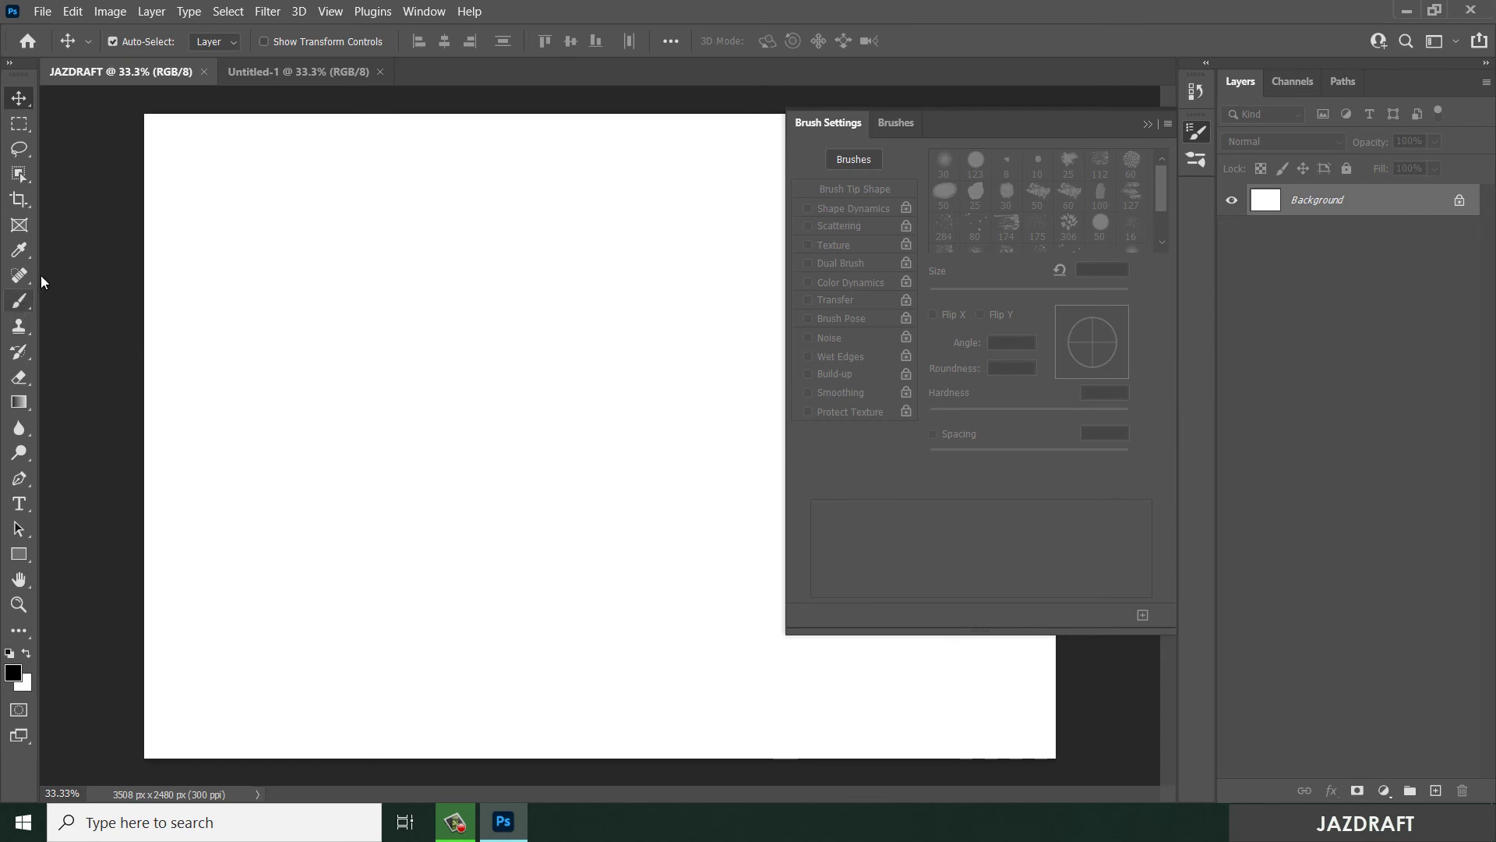
{"action": "left_click", "coordinate": [19, 301]}
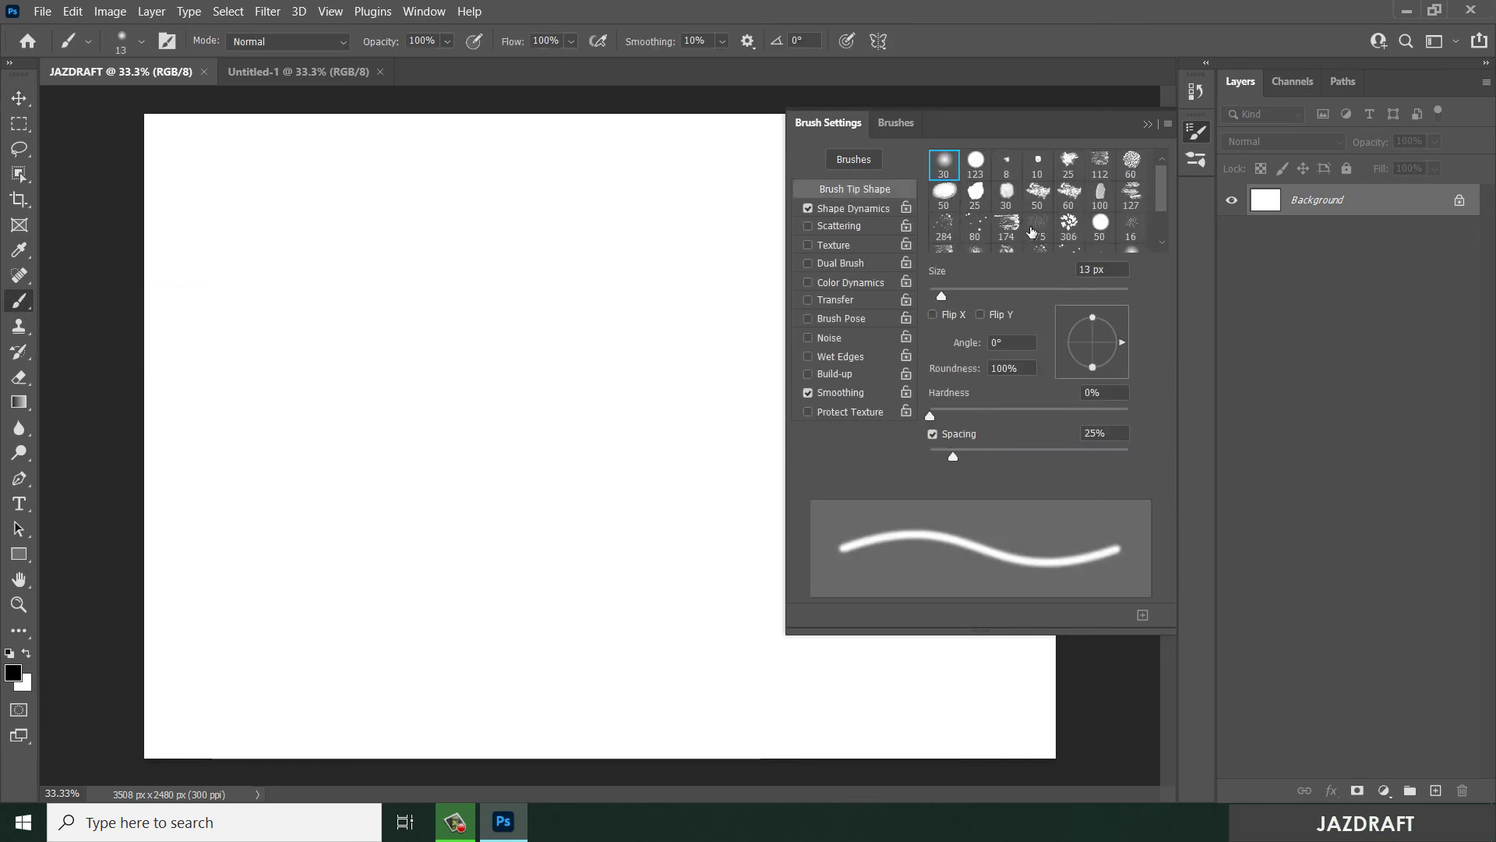
Set the brush tip spacing to 143%, paint a curved dotted stroke across the canvas and collapse the brush panels.
{"action": "left_click_drag", "start_coordinate": [964, 456], "coordinate": [1050, 456]}
{"action": "mouse_move", "coordinate": [377, 426]}
{"action": "left_mouse_down"}
{"action": "mouse_move", "coordinate": [762, 384]}
{"action": "mouse_move", "coordinate": [577, 301]}
{"action": "left_mouse_up"}
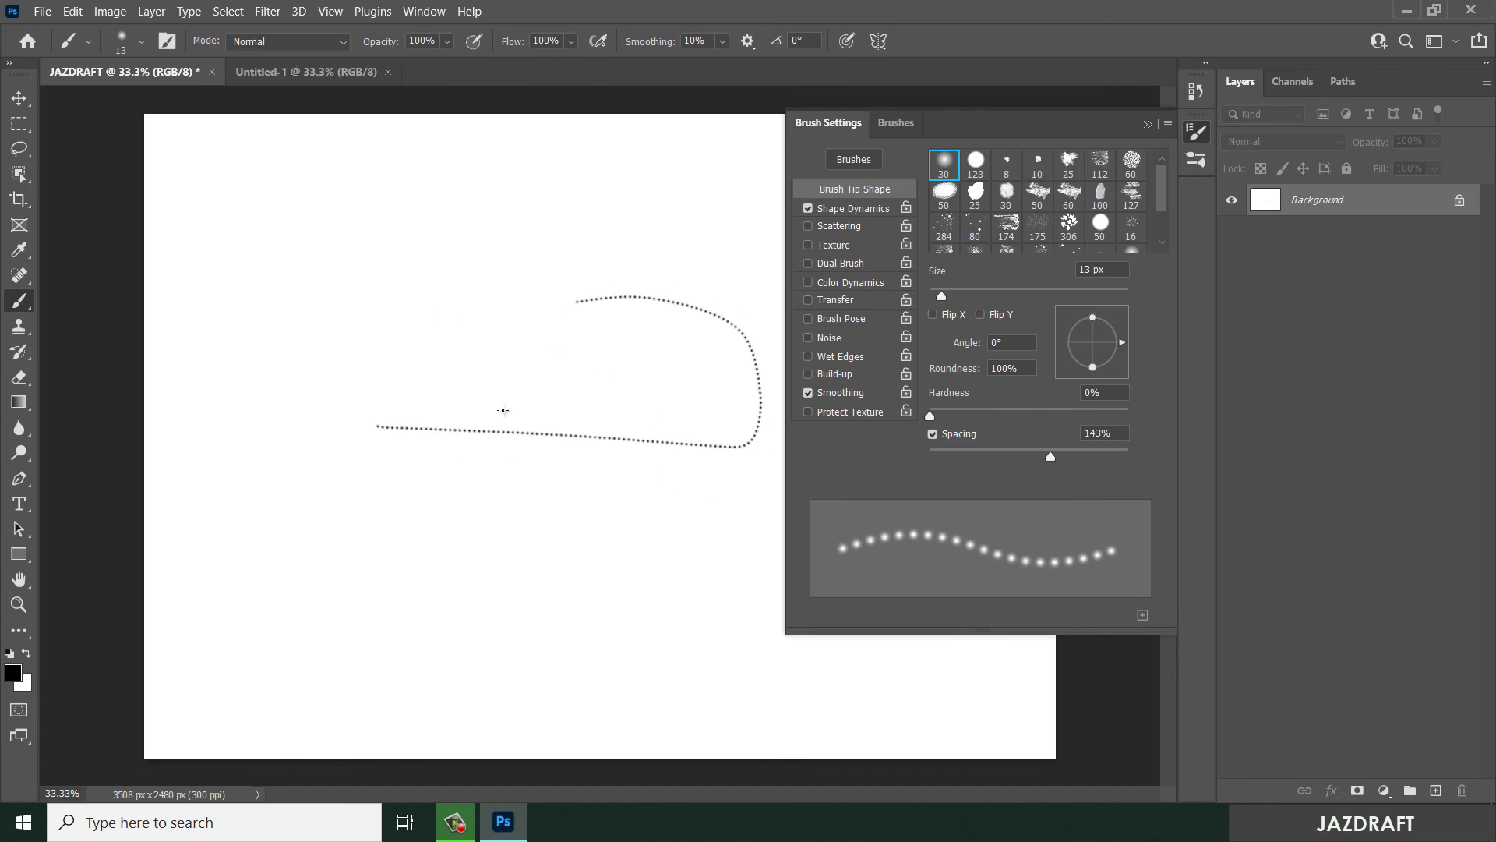
{"action": "left_click", "coordinate": [1147, 124]}
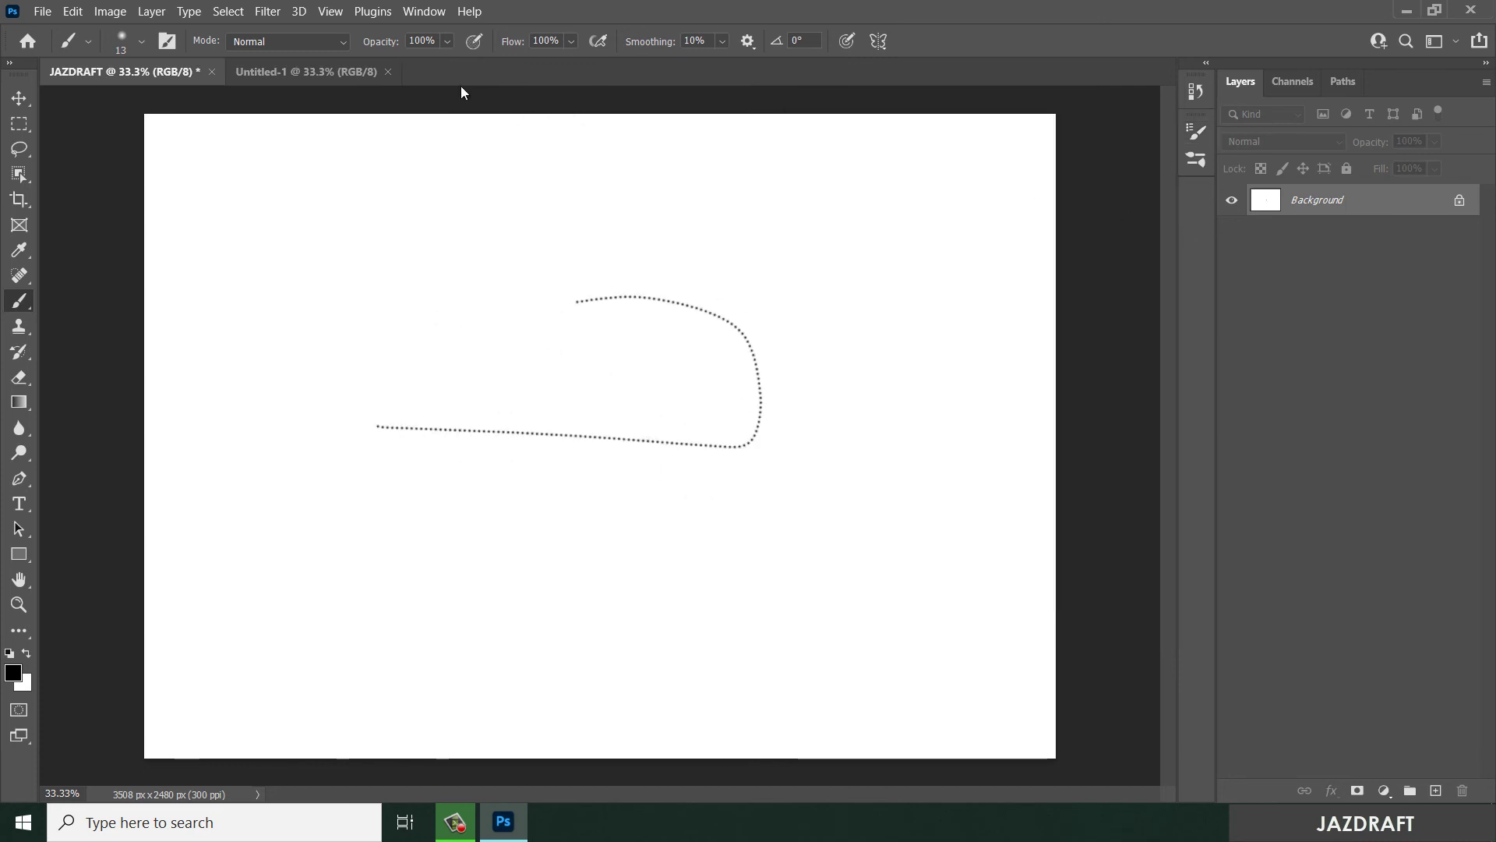
Reopen the Brush Settings panel to review its options and collapse it again.
{"action": "left_click", "coordinate": [424, 11]}
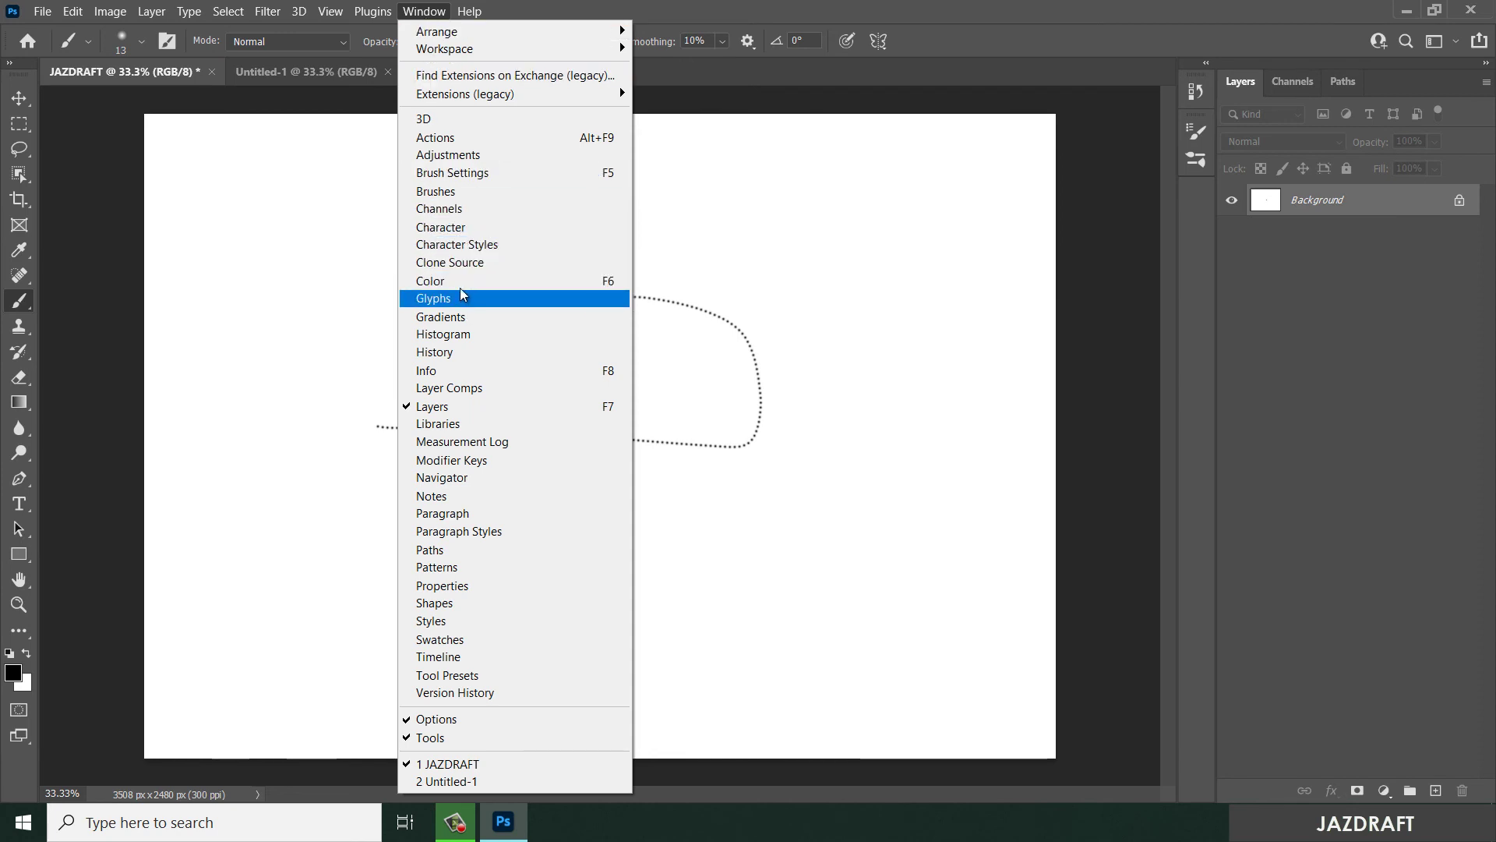
{"action": "left_click", "coordinate": [459, 172]}
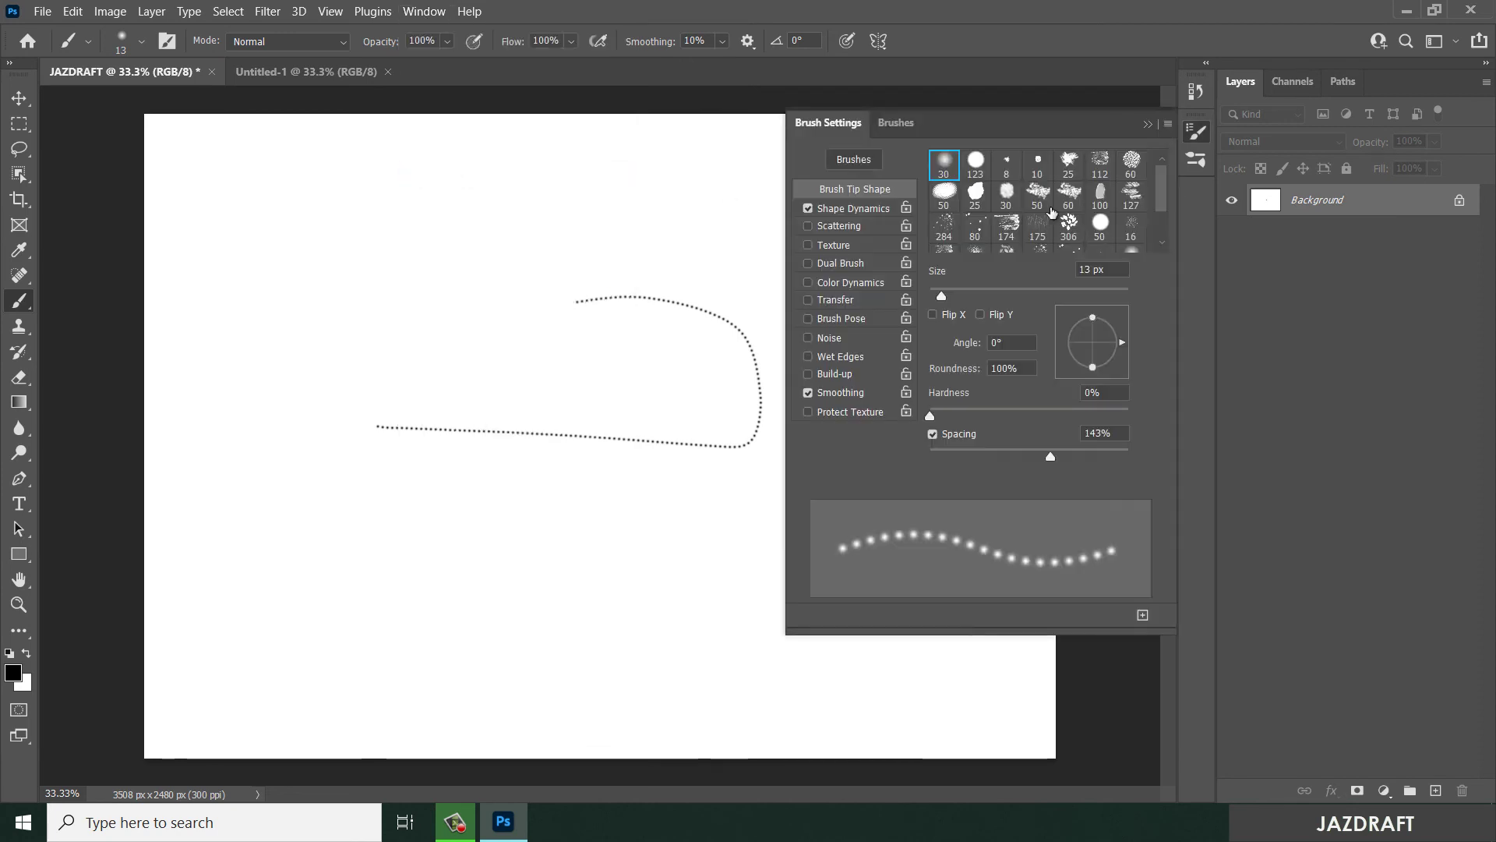
{"action": "left_click", "coordinate": [1148, 124]}
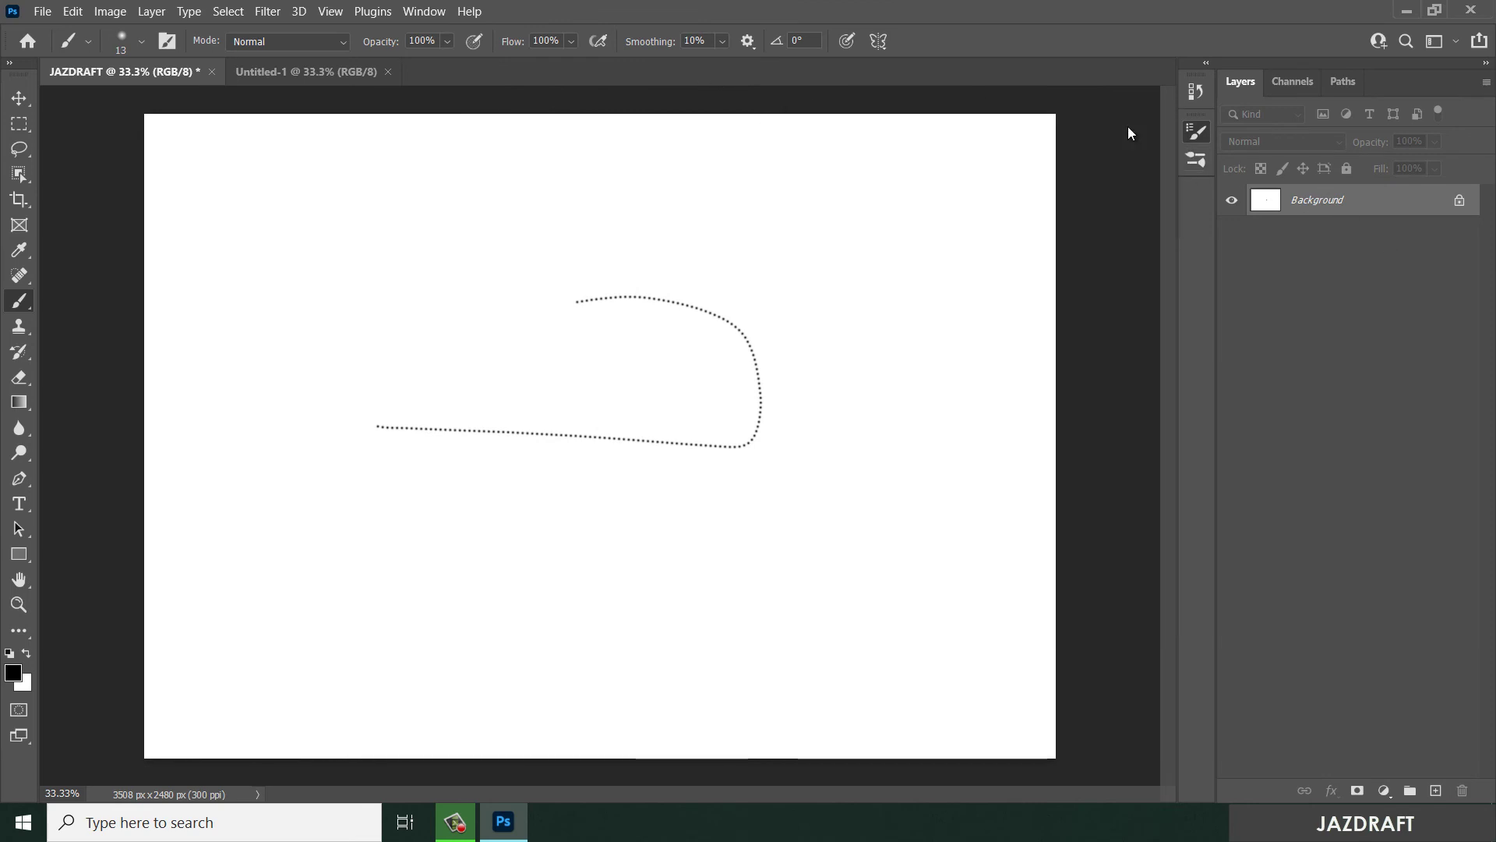
Open the Actions panel, pull its group with History out of the dock and close the group.
{"action": "left_click", "coordinate": [424, 12]}
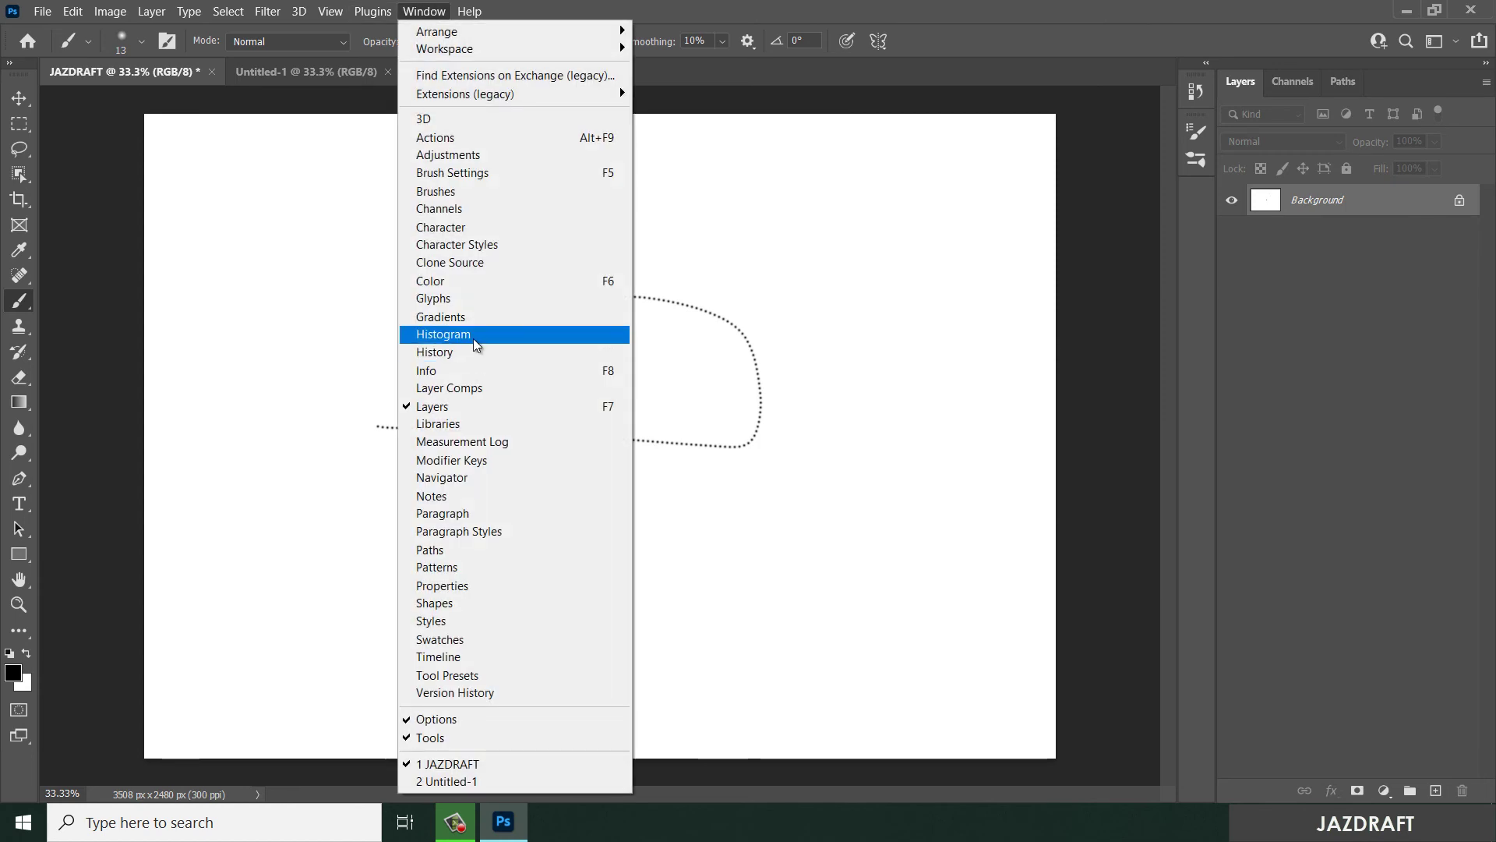
{"action": "left_click", "coordinate": [471, 143]}
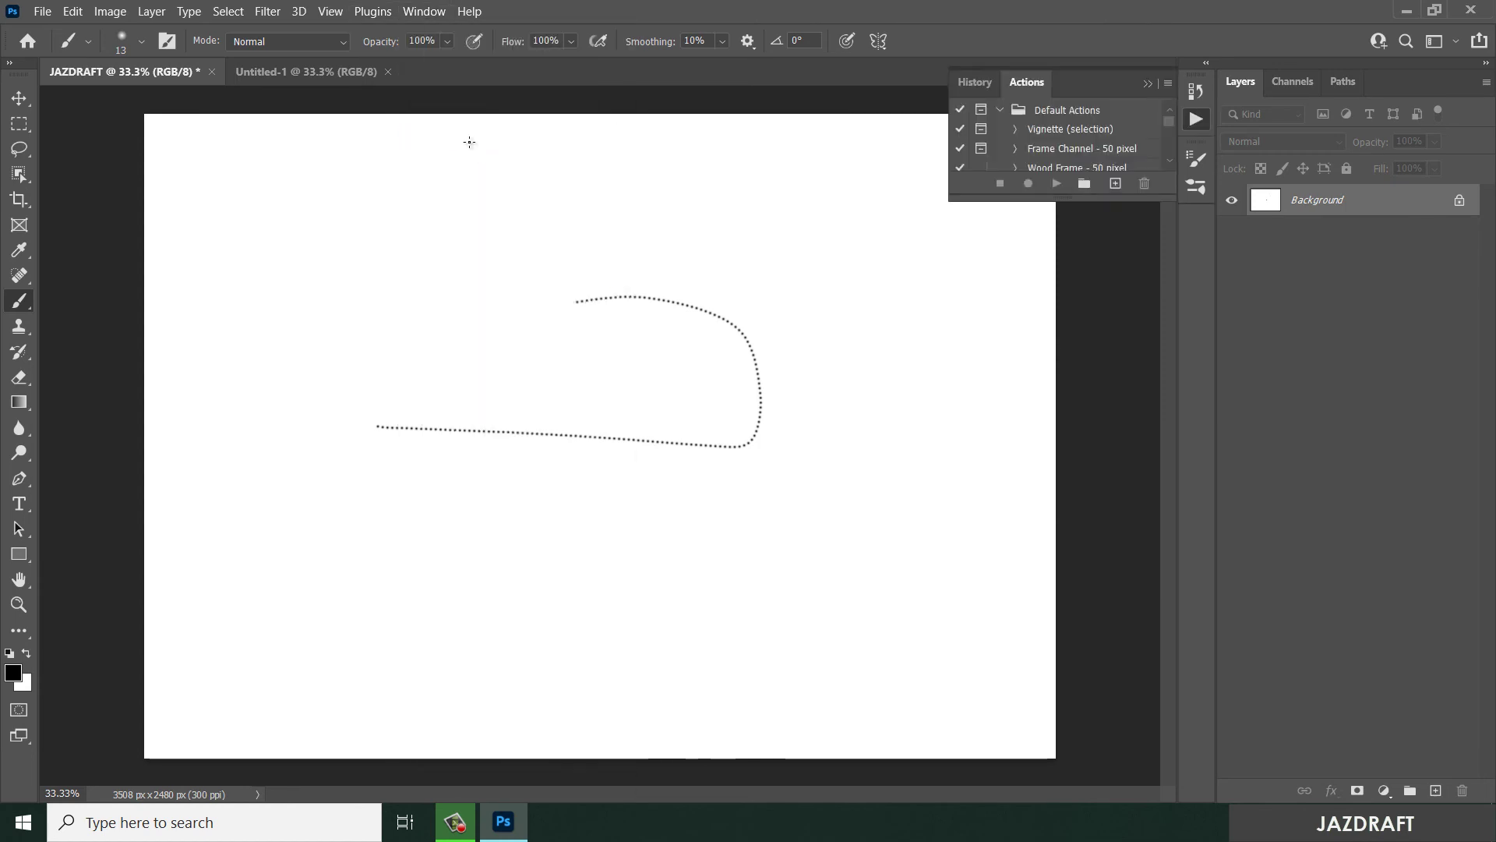
{"action": "left_click_drag", "start_coordinate": [1105, 79], "coordinate": [720, 174]}
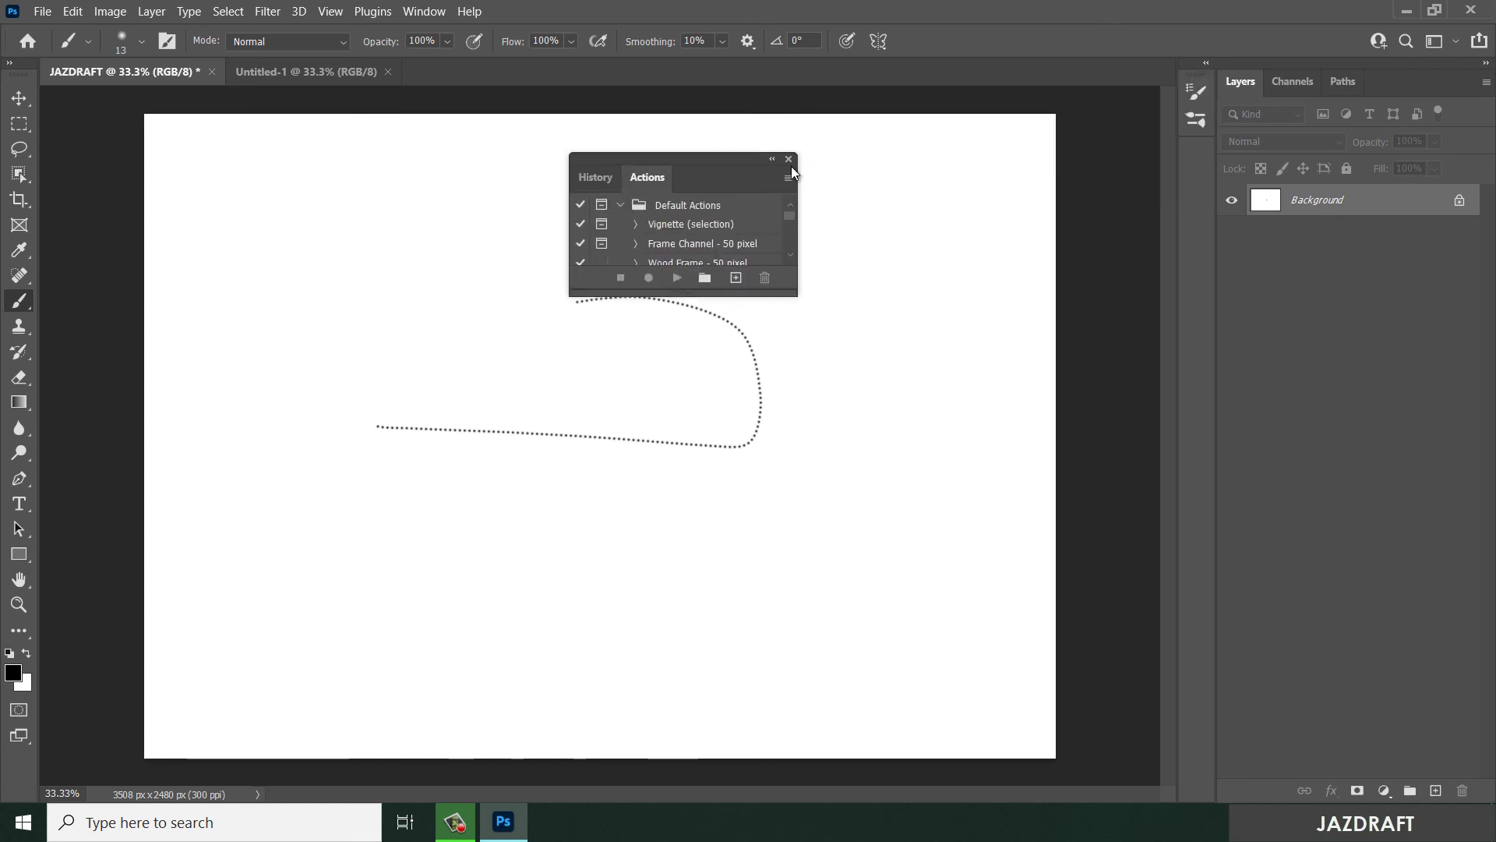
{"action": "left_click", "coordinate": [792, 159]}
Open the Paragraph Styles panel and bring the grouped Character Styles panel to the front.
{"action": "left_click", "coordinate": [424, 11]}
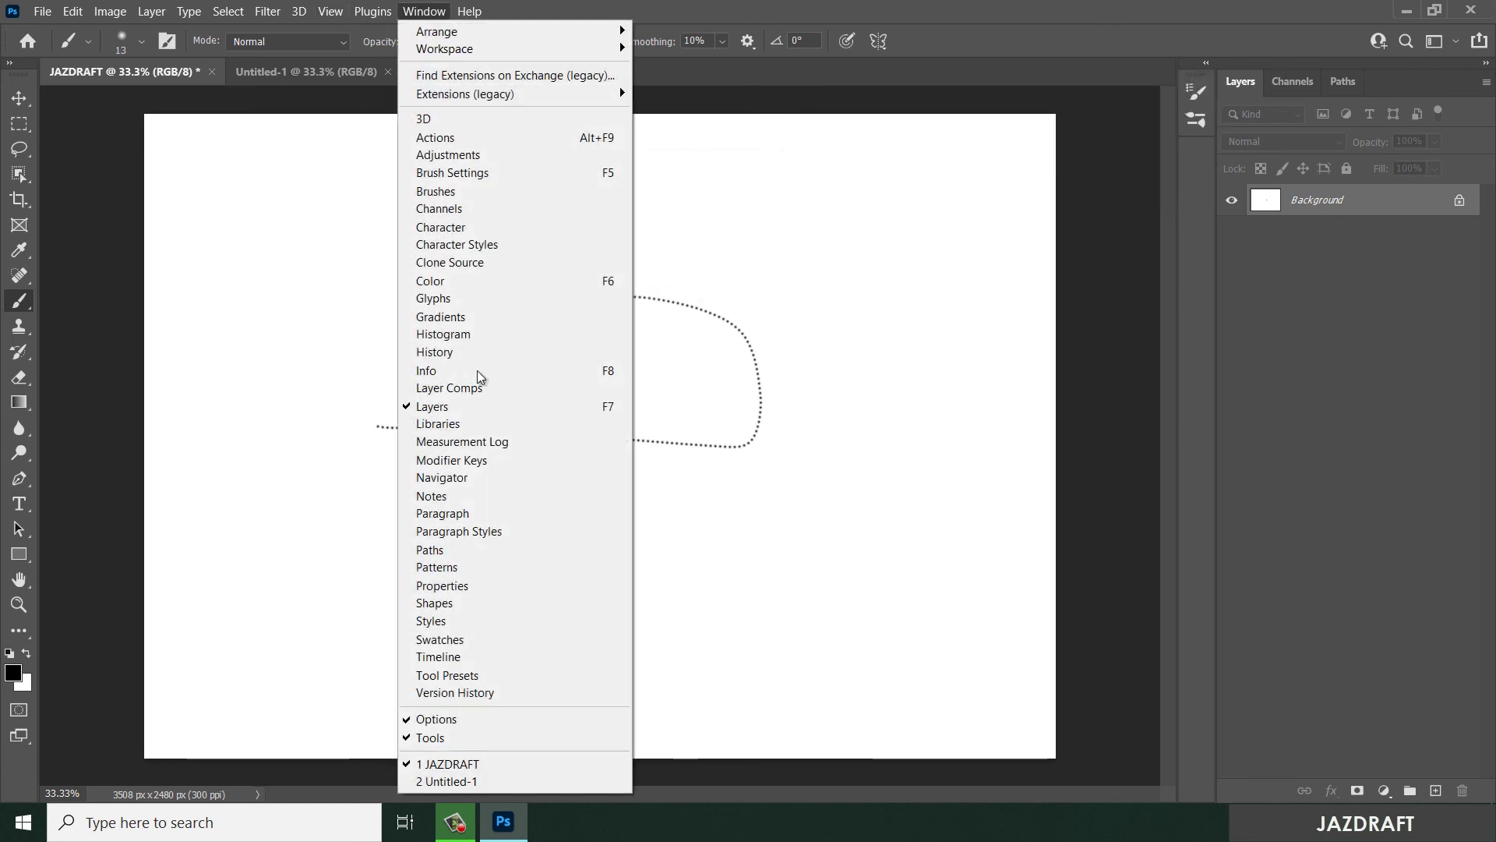
{"action": "left_click", "coordinate": [461, 533]}
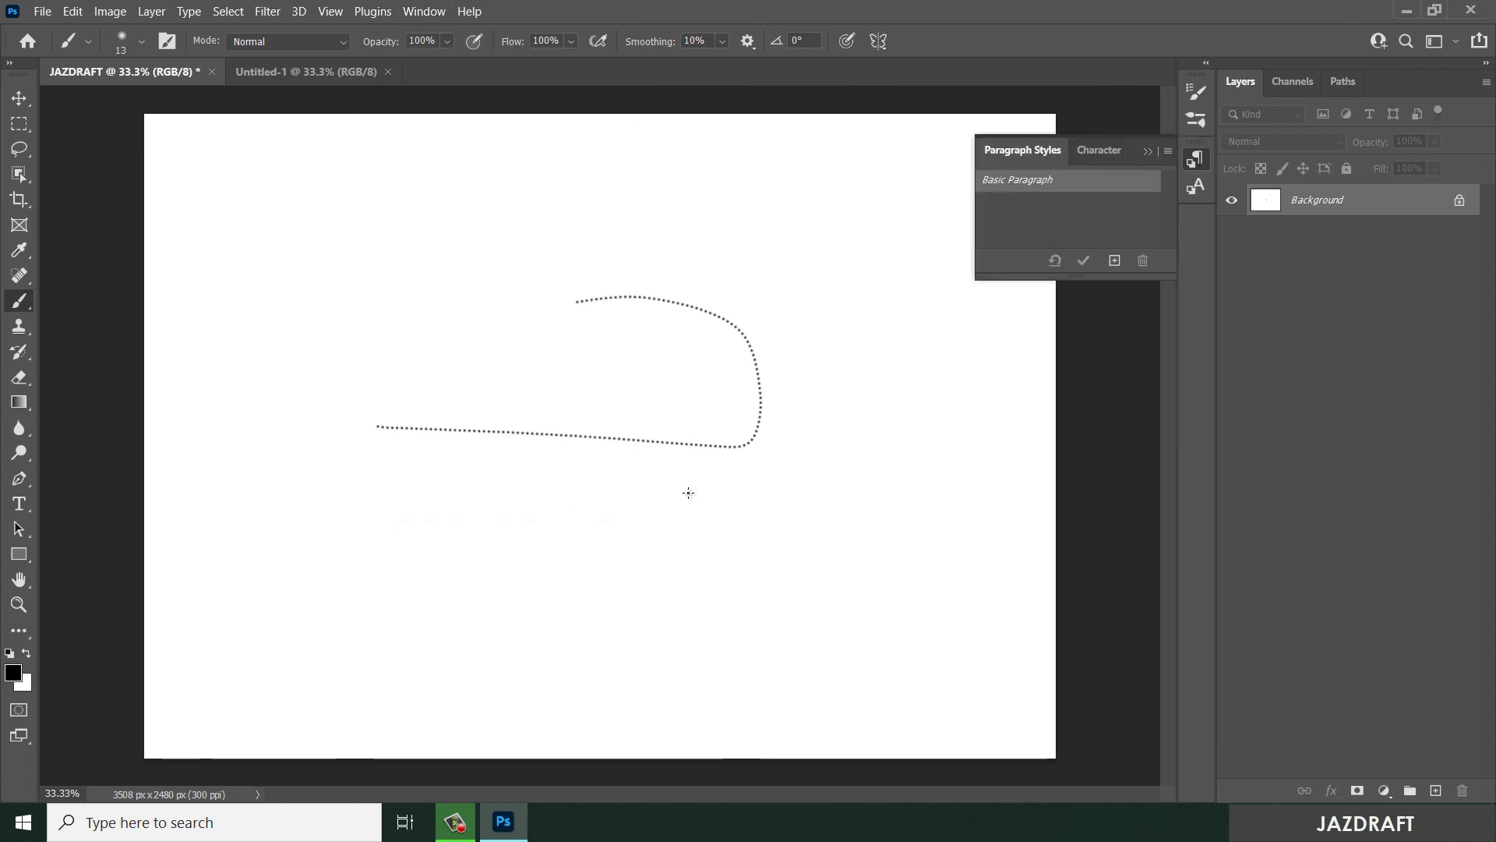
{"action": "left_click", "coordinate": [1097, 152]}
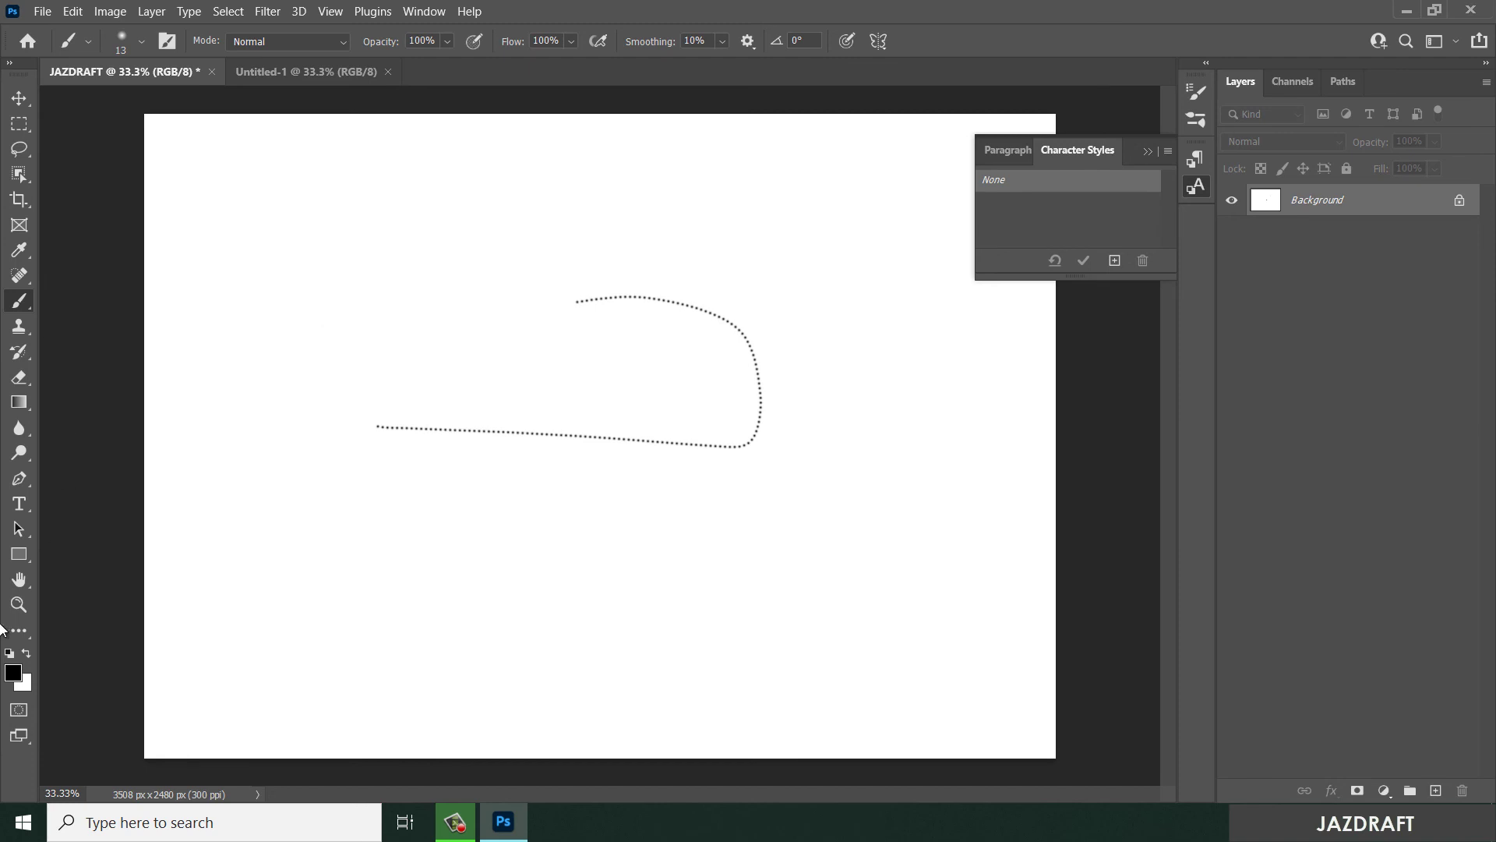
Add the sample text "uiggy" with the Type tool above the start of the dotted stroke.
{"action": "left_click", "coordinate": [23, 505]}
{"action": "left_click", "coordinate": [320, 391]}
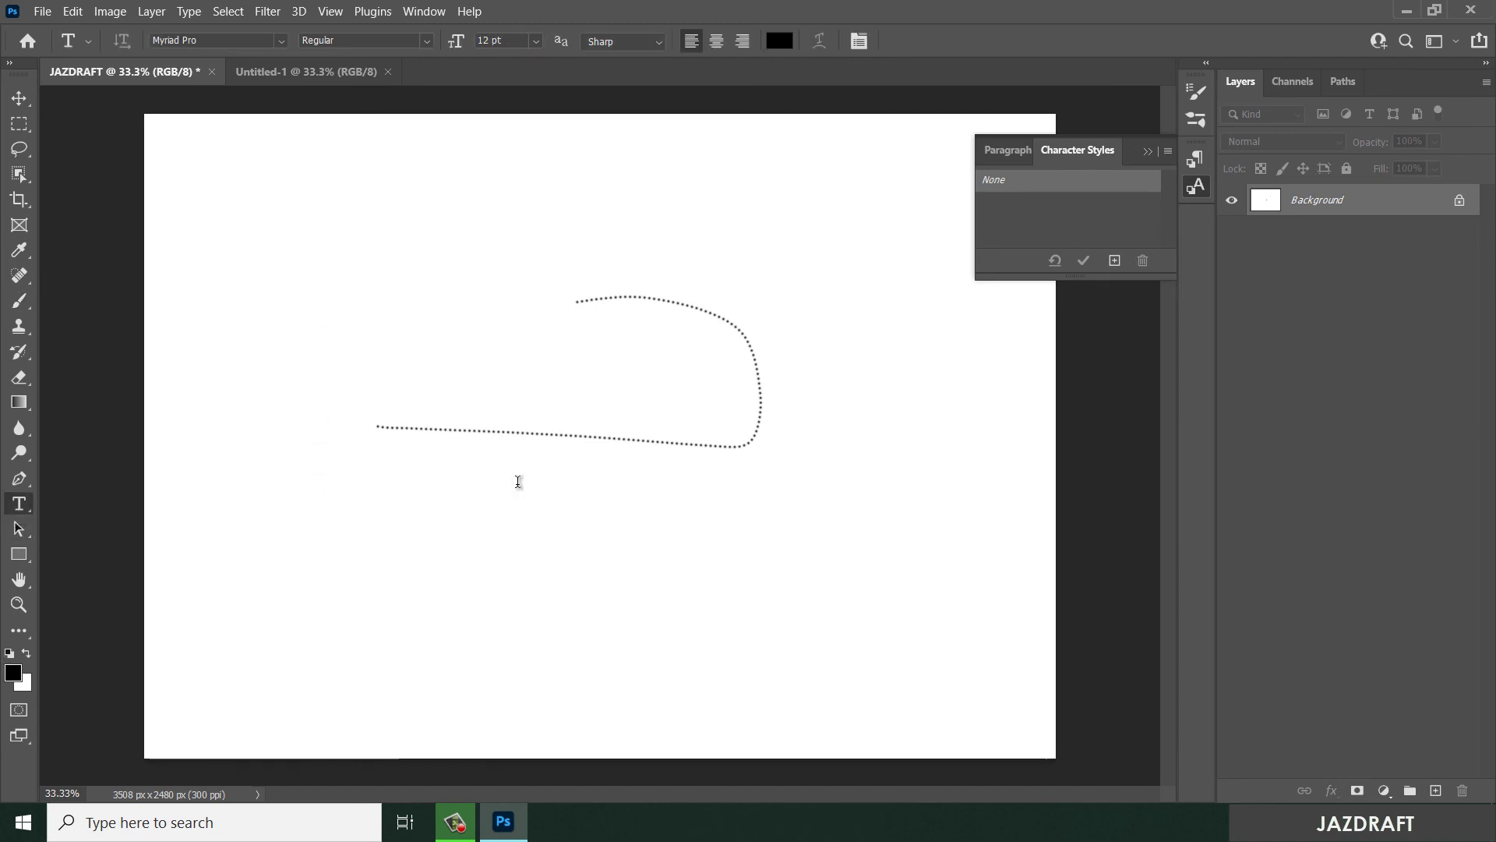
{"action": "type", "text": "uiggy"}
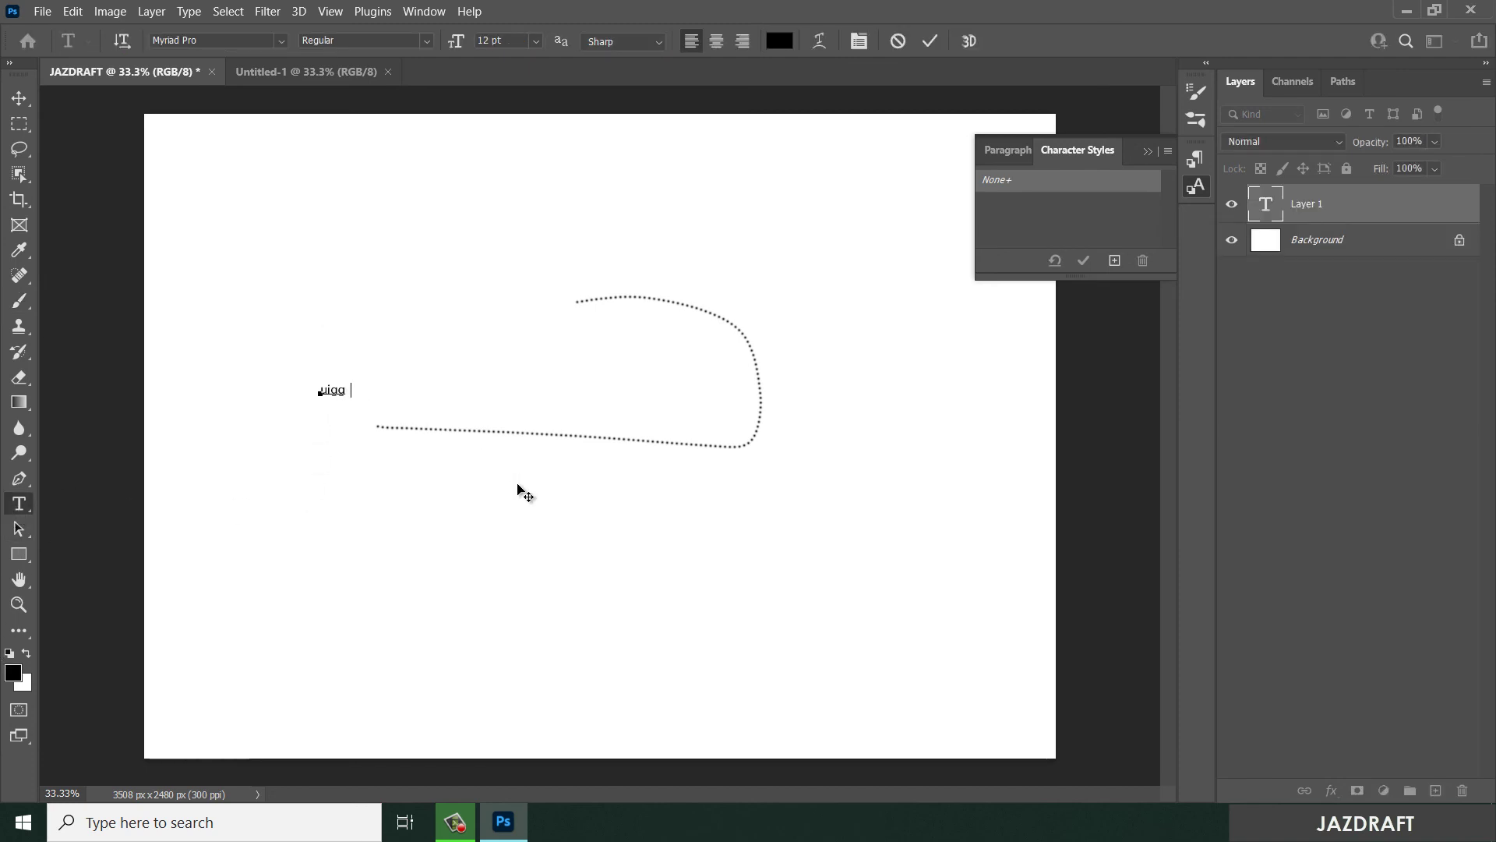
Bring Paragraph Styles back to the front and open the Paragraph panel.
{"action": "left_click", "coordinate": [1005, 150]}
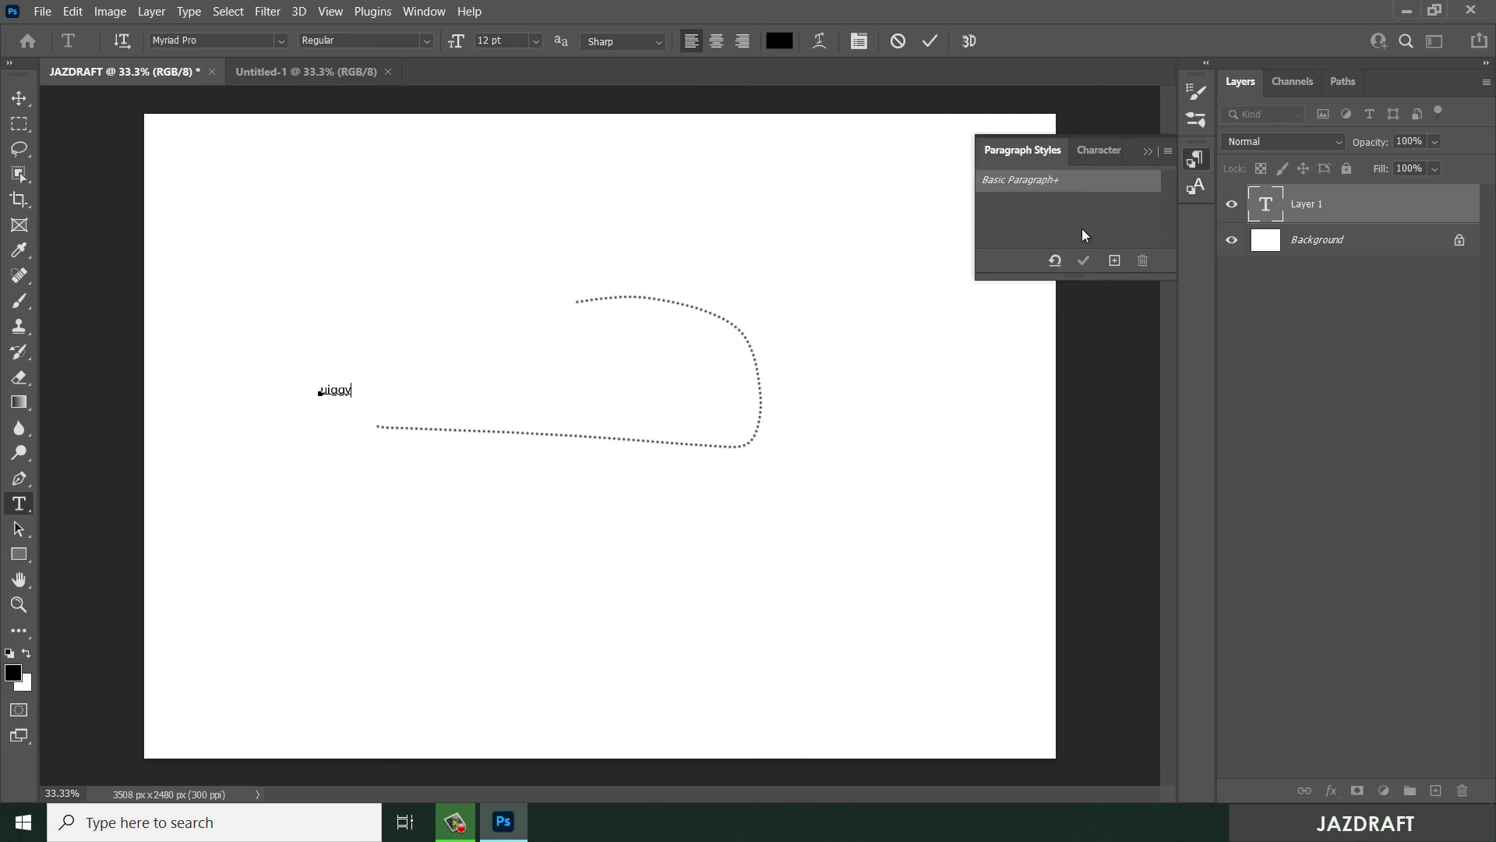
{"action": "left_click", "coordinate": [411, 12]}
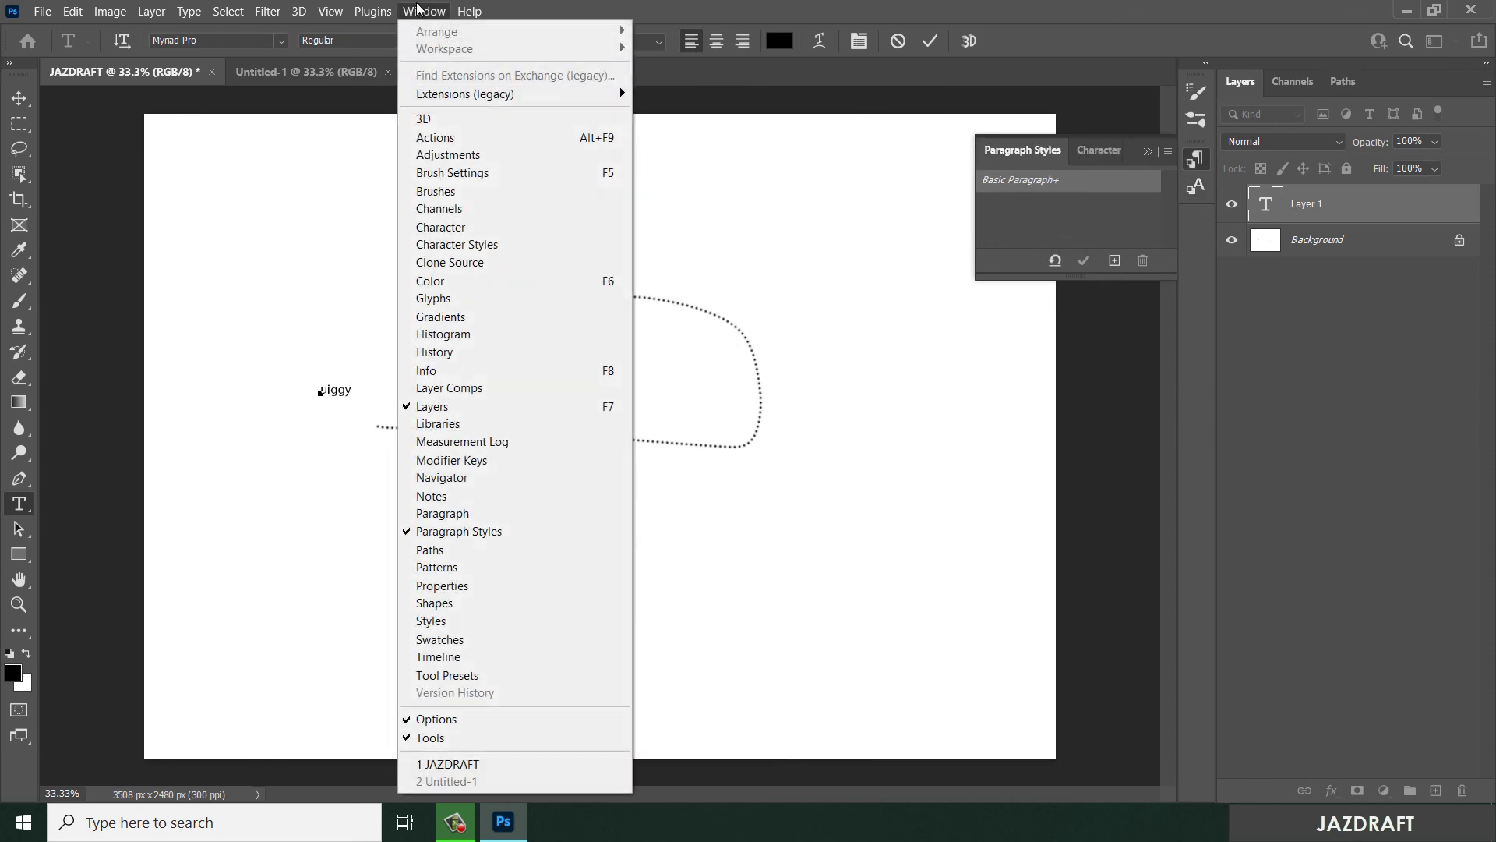
{"action": "left_click", "coordinate": [445, 516]}
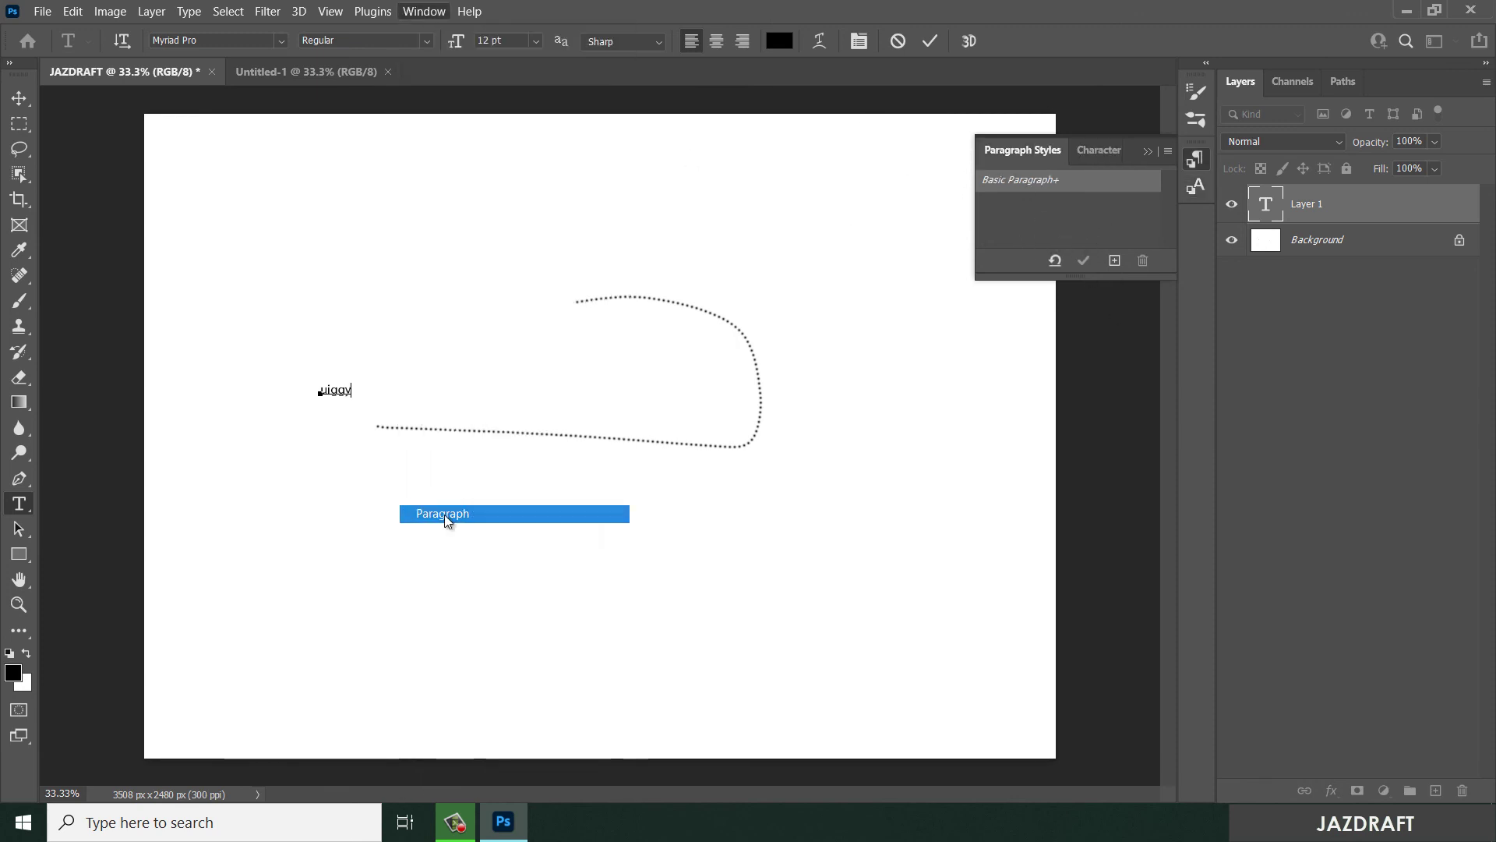
Look through the list of available panels and commit the "uiggy" text.
{"action": "left_click", "coordinate": [414, 12]}
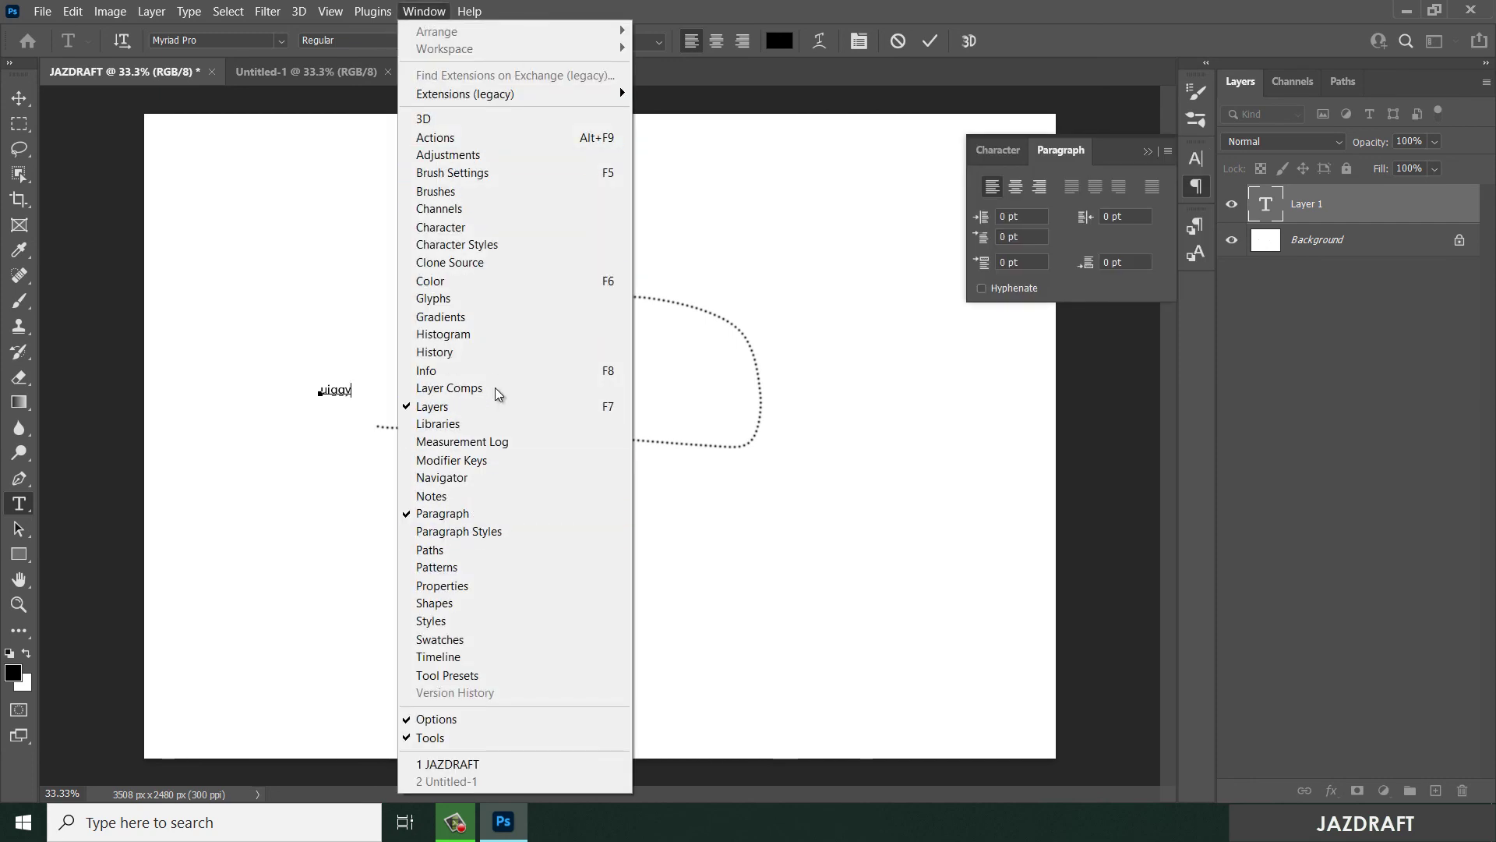
{"action": "left_click", "coordinate": [1224, 633]}
{"action": "key", "text": "ctrl+Return"}
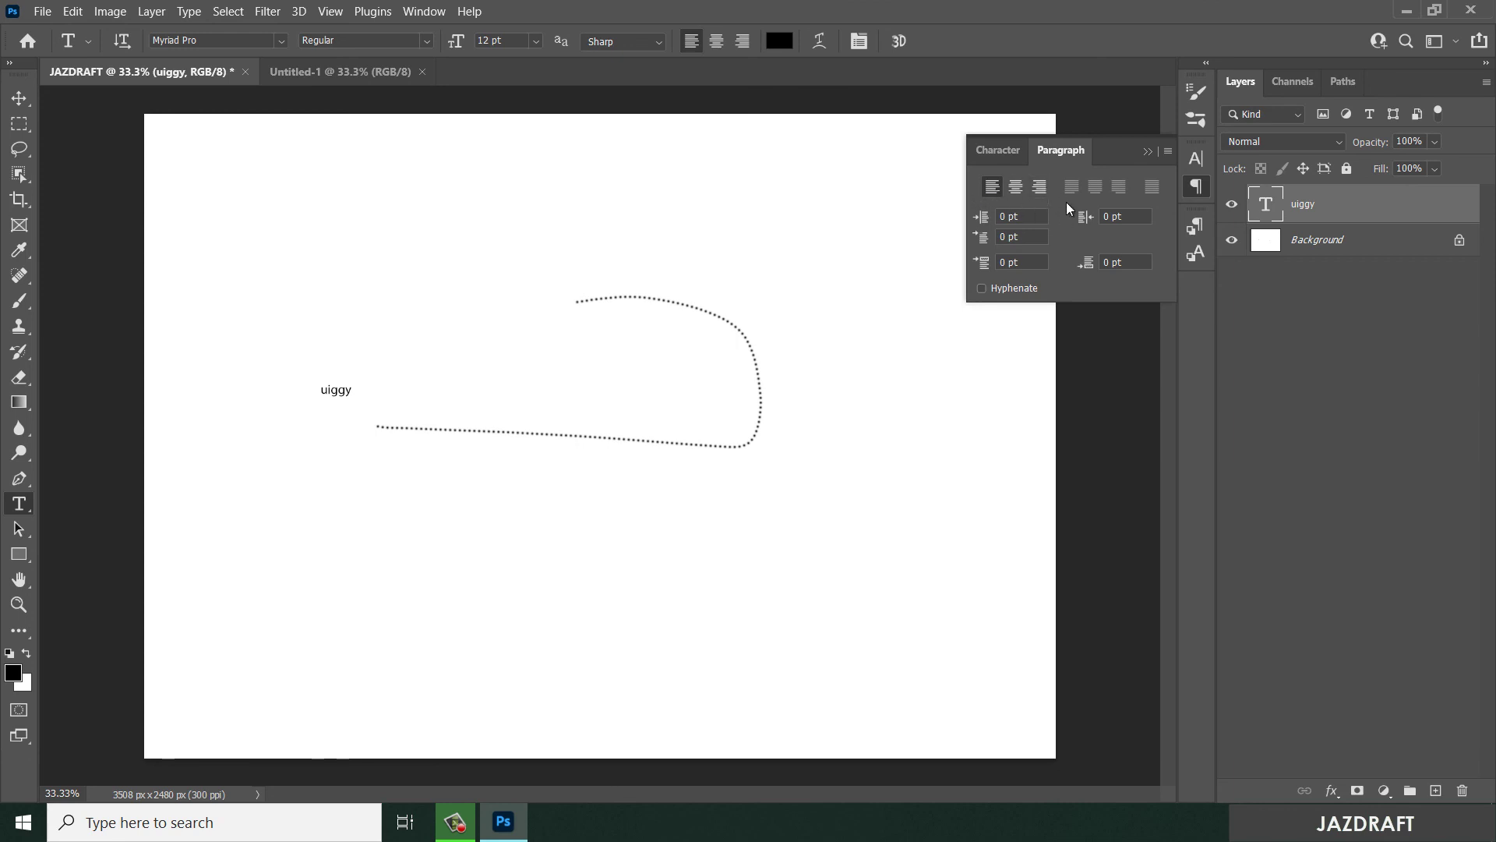
Collapse the Paragraph panel and move its group with Character below the Paragraph Styles and Character Styles group in the dock.
{"action": "left_click", "coordinate": [1145, 150]}
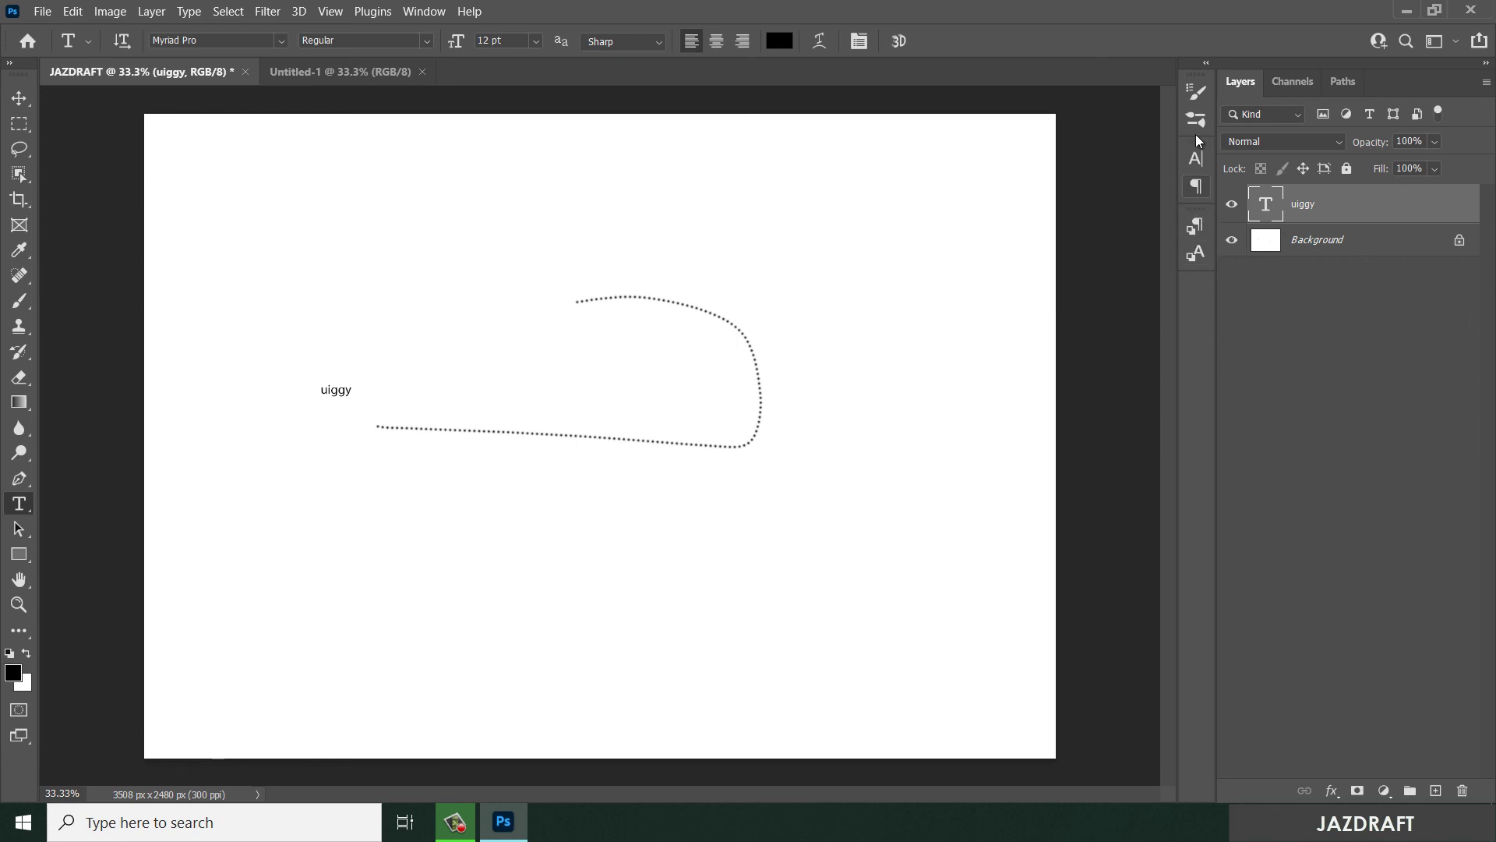
{"action": "left_click_drag", "start_coordinate": [1200, 142], "coordinate": [1202, 201]}
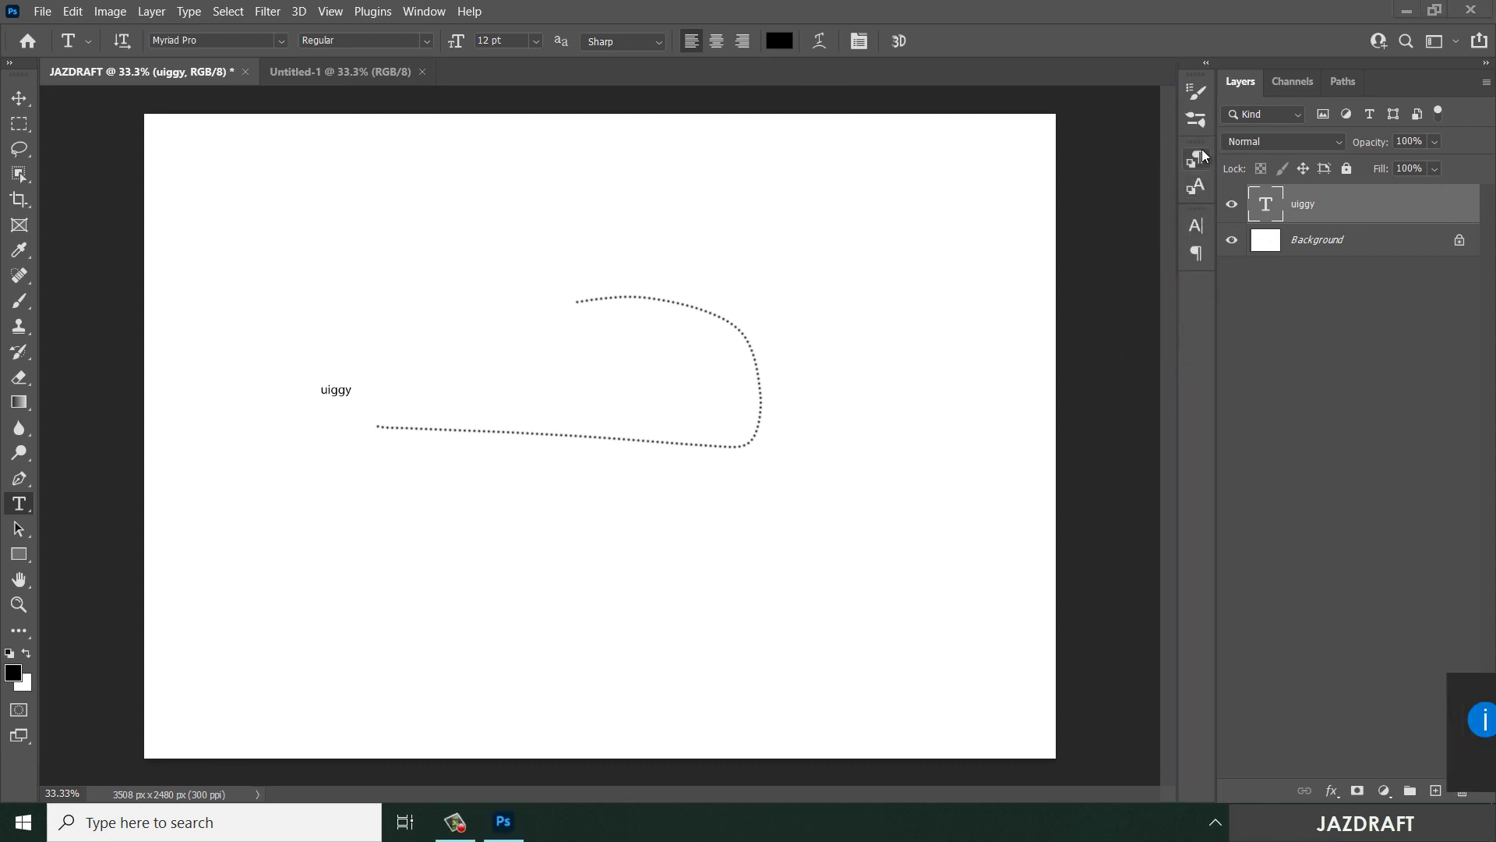
Split the brush panel group into its own icon column and pull the columns and the Layers group out of the dock as floating panels.
{"action": "mouse_move", "coordinate": [1186, 84]}
{"action": "left_mouse_down"}
{"action": "mouse_move", "coordinate": [1110, 246]}
{"action": "mouse_move", "coordinate": [1170, 301]}
{"action": "mouse_move", "coordinate": [1136, 308]}
{"action": "mouse_move", "coordinate": [1171, 302]}
{"action": "left_mouse_up"}
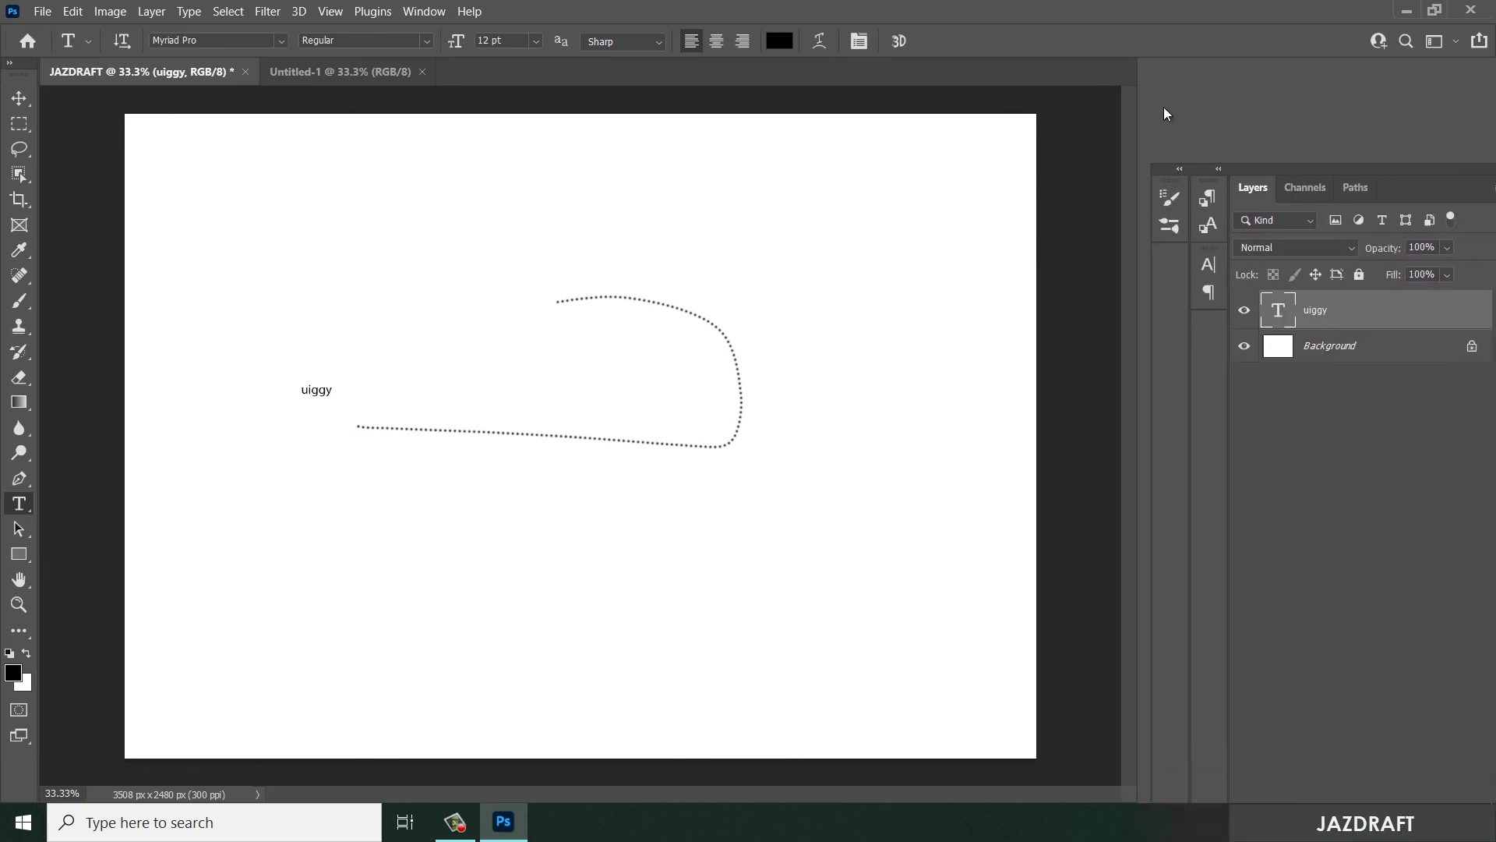
{"action": "left_click_drag", "start_coordinate": [1154, 90], "coordinate": [1166, 78]}
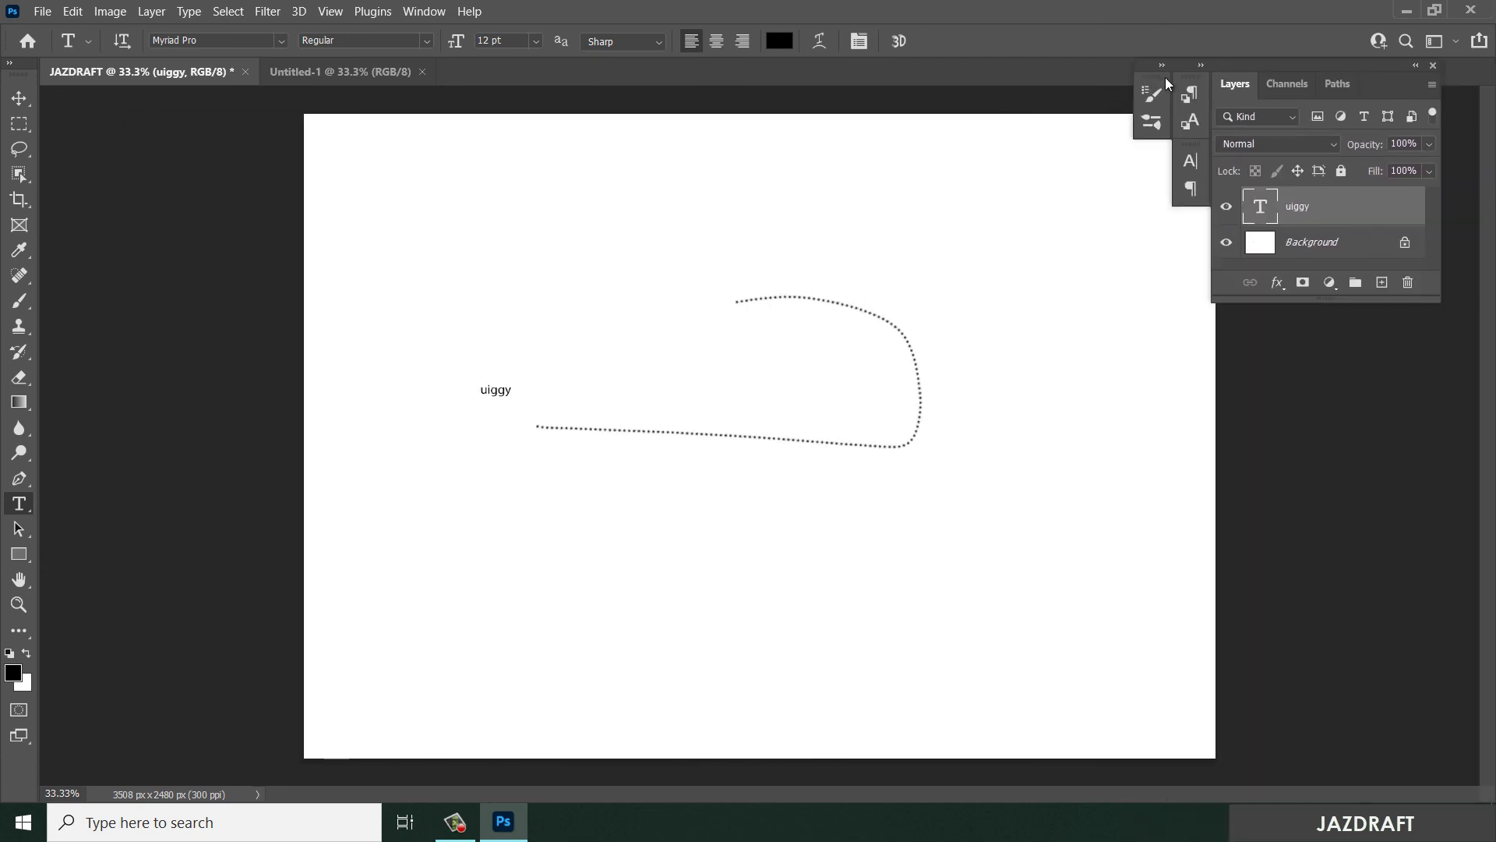
{"action": "left_click", "coordinate": [1430, 85]}
{"action": "left_click", "coordinate": [1362, 74]}
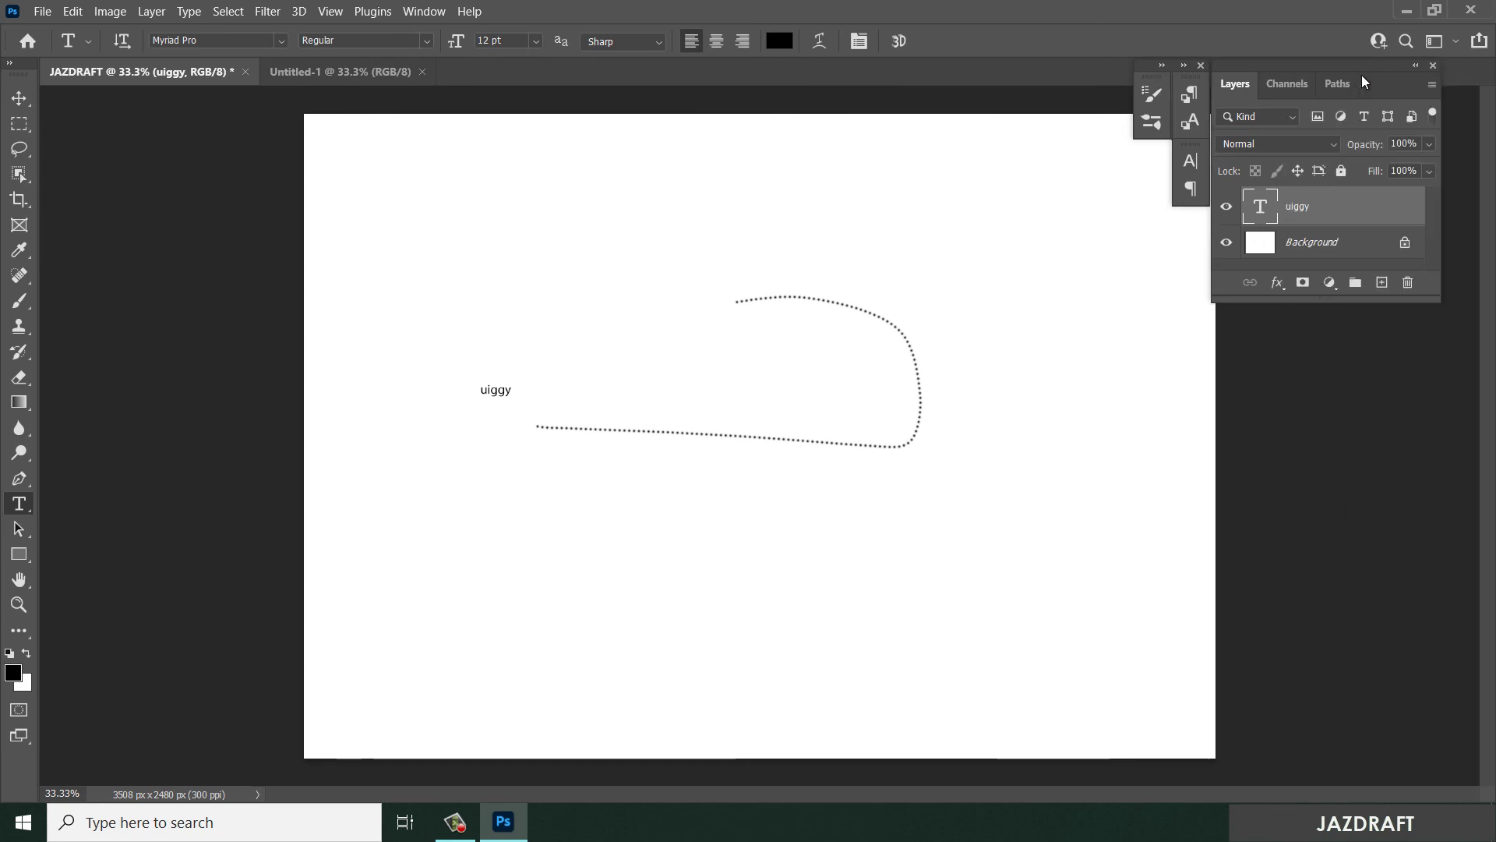
Redock the Layers group and the type panels' column with the brush group beneath Character and Paragraph, and activate the Move tool.
{"action": "left_click_drag", "start_coordinate": [1410, 89], "coordinate": [1490, 139]}
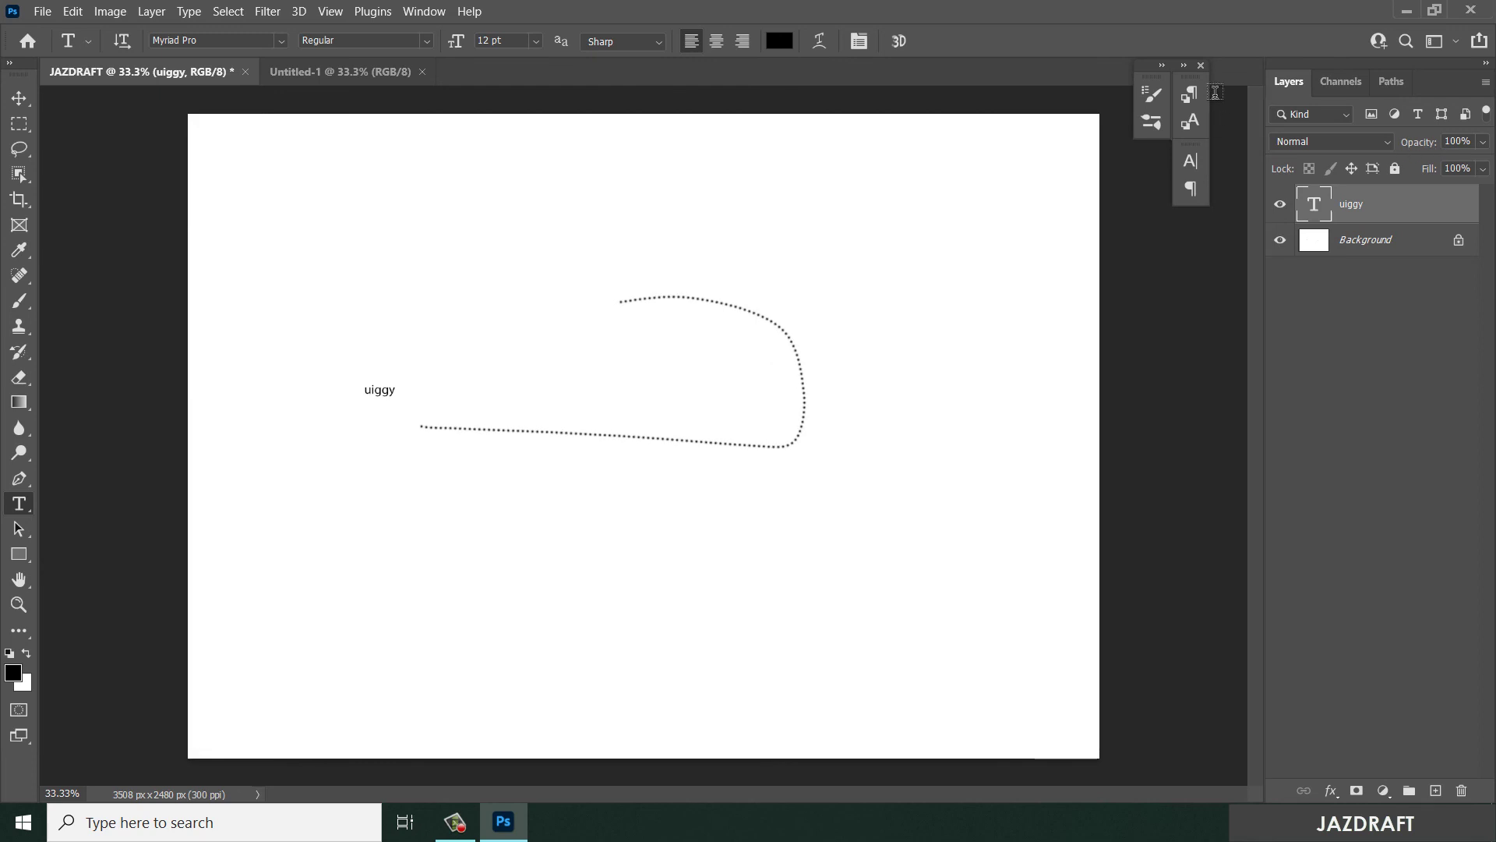
{"action": "left_click_drag", "start_coordinate": [1246, 92], "coordinate": [1250, 145]}
{"action": "mouse_move", "coordinate": [1166, 95]}
{"action": "left_mouse_down"}
{"action": "mouse_move", "coordinate": [1240, 284]}
{"action": "mouse_move", "coordinate": [1247, 226]}
{"action": "left_mouse_up"}
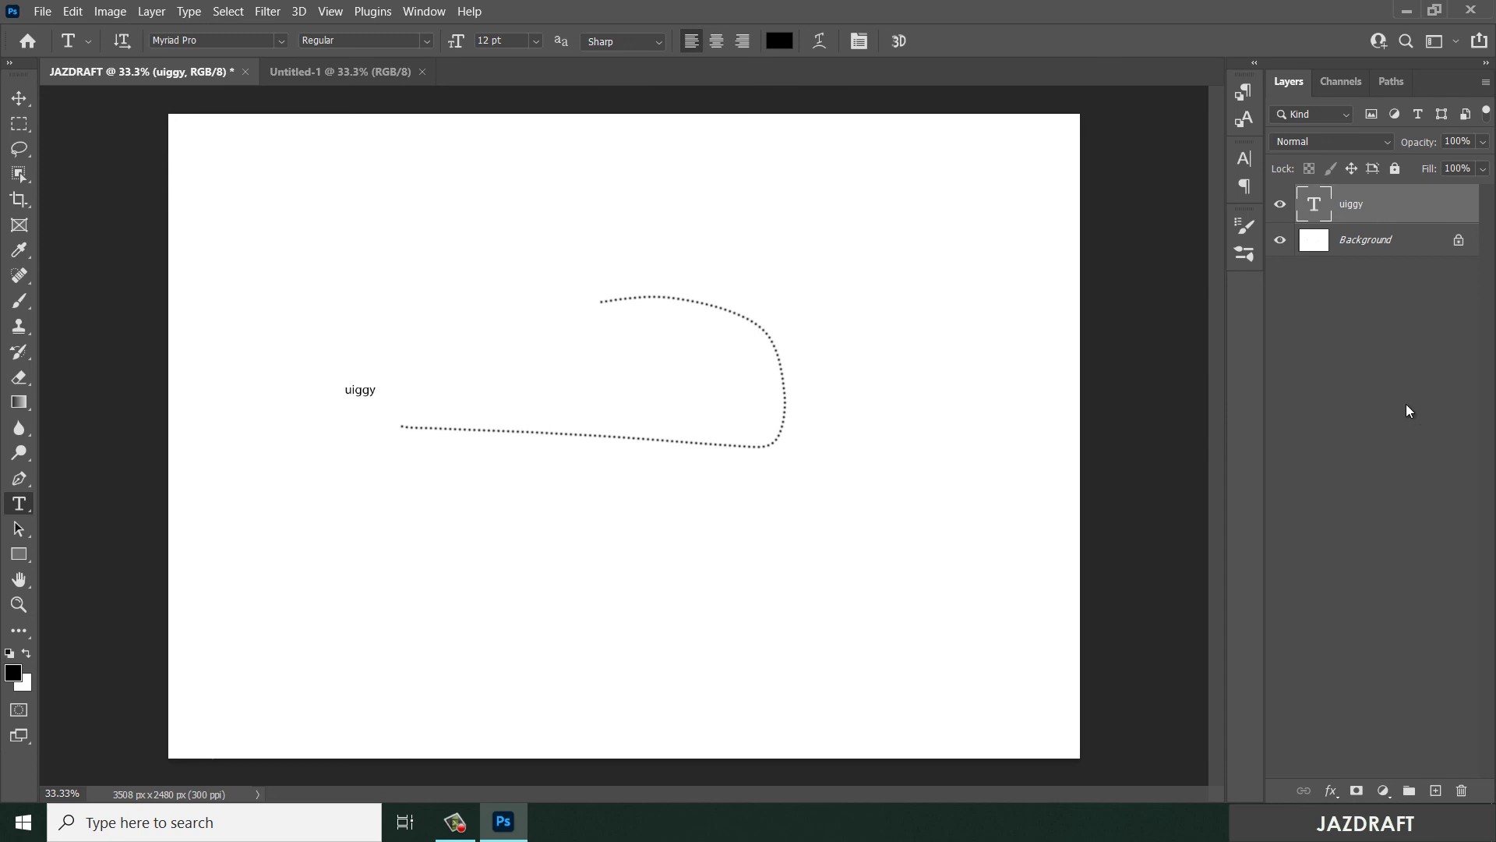
{"action": "left_click", "coordinate": [17, 101]}
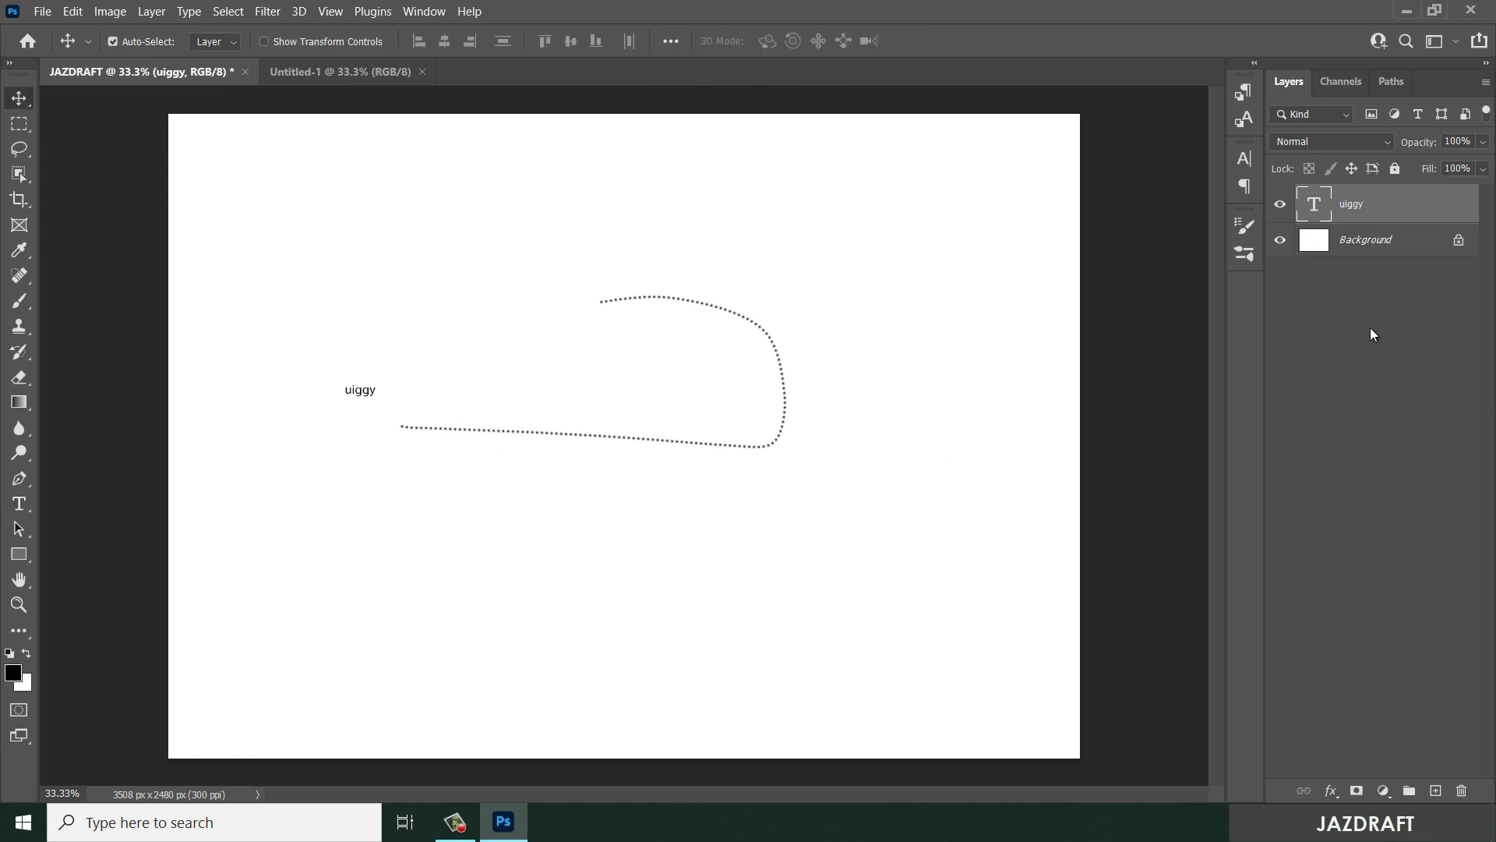